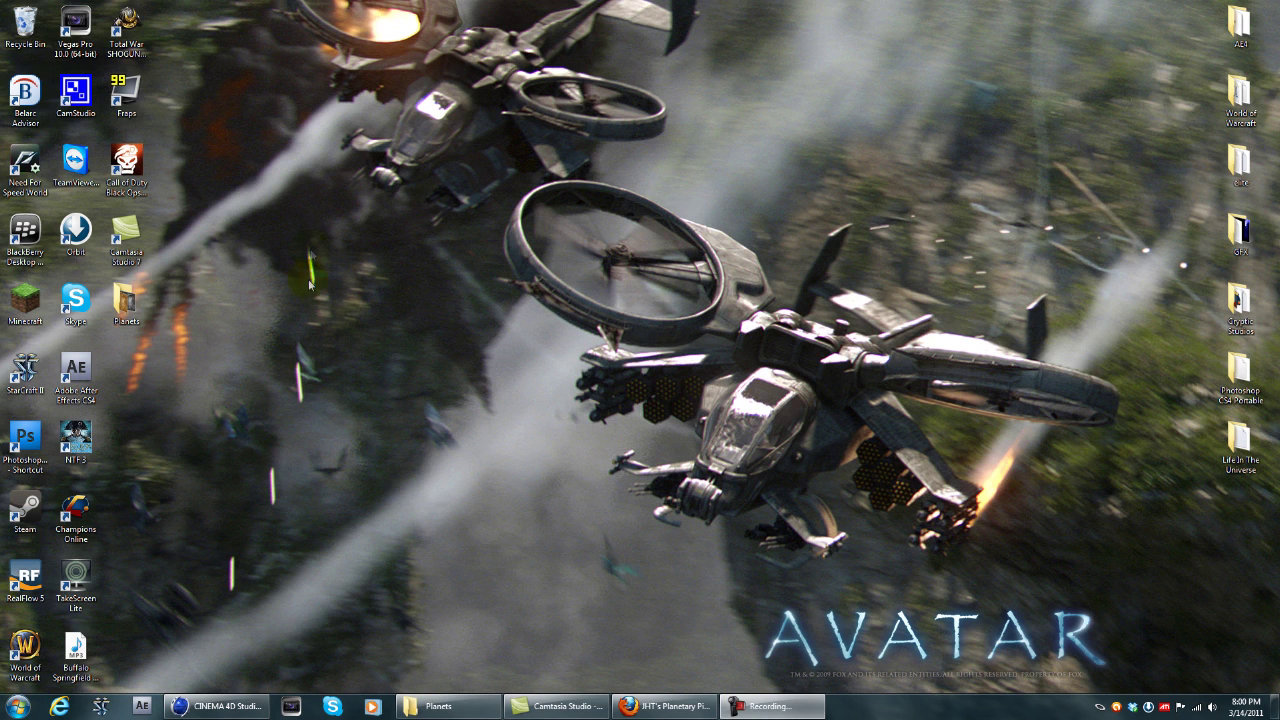
Step: Switch to Cinema 4D and preview-render the Earth globe from the current view and from a closer orbit over North America
click(233, 706)
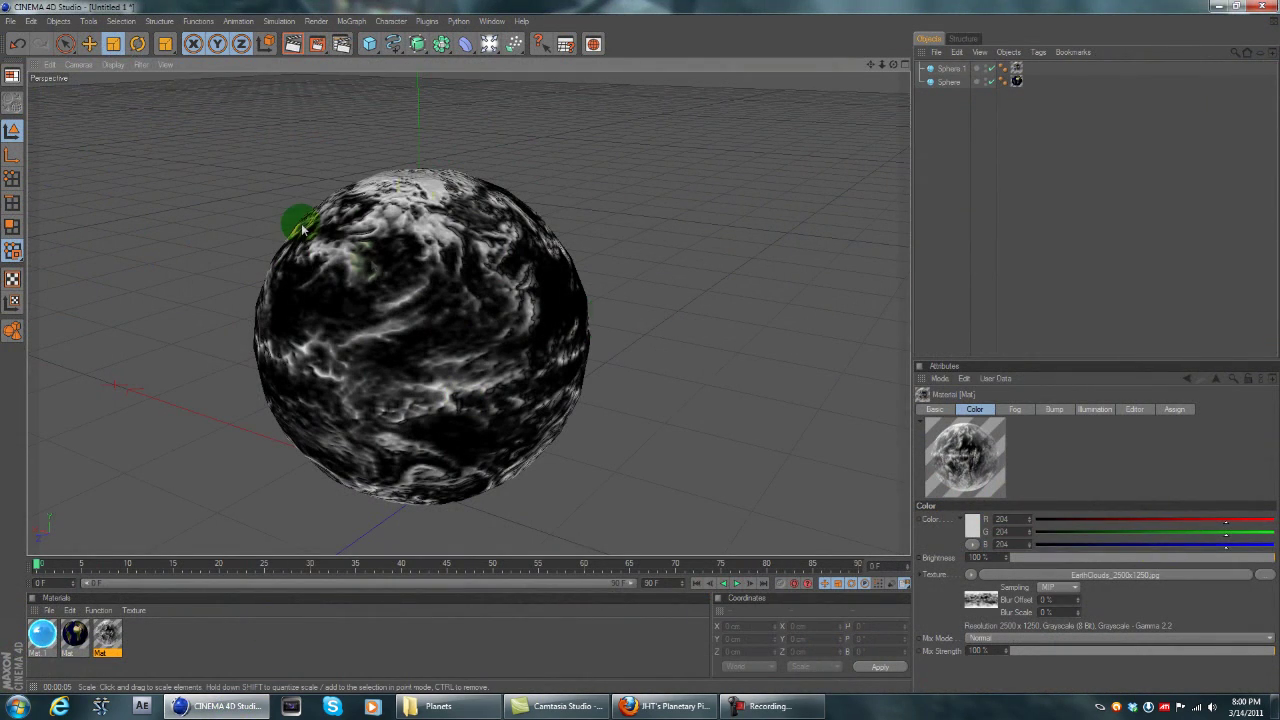
click(299, 46)
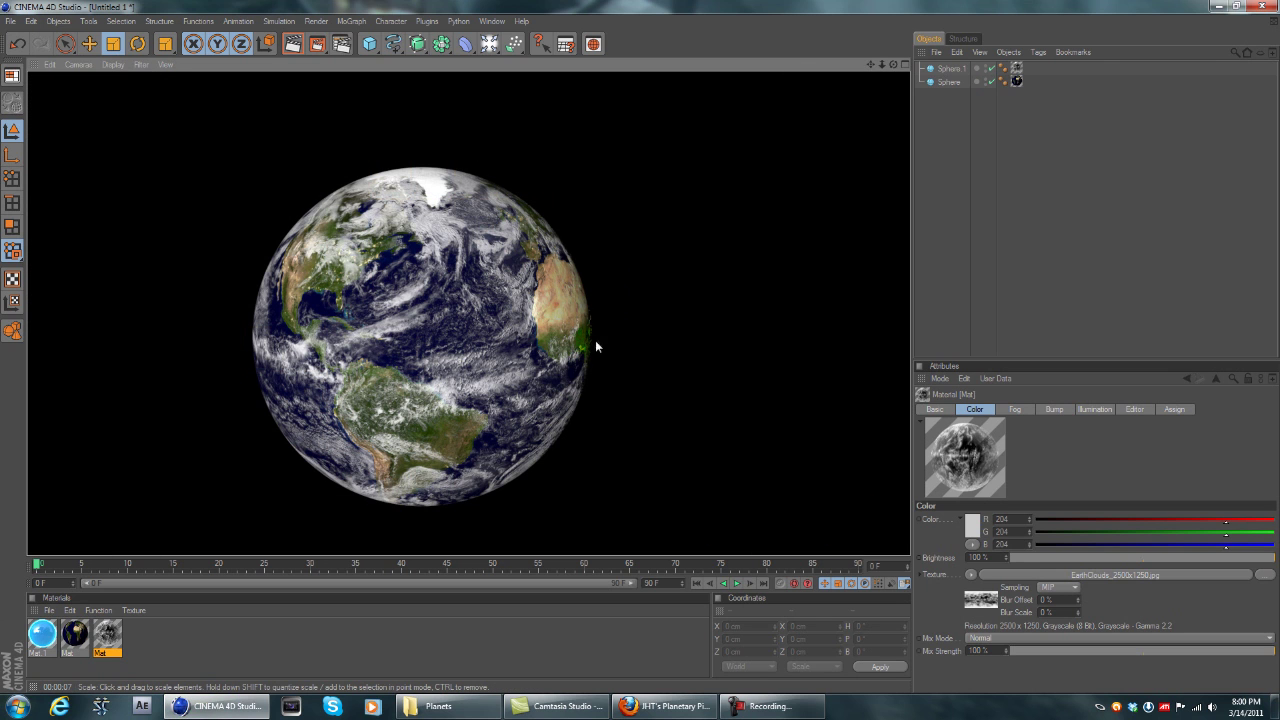
alt+right_drag(657, 431, 773, 461)
alt+drag(398, 197, 634, 351)
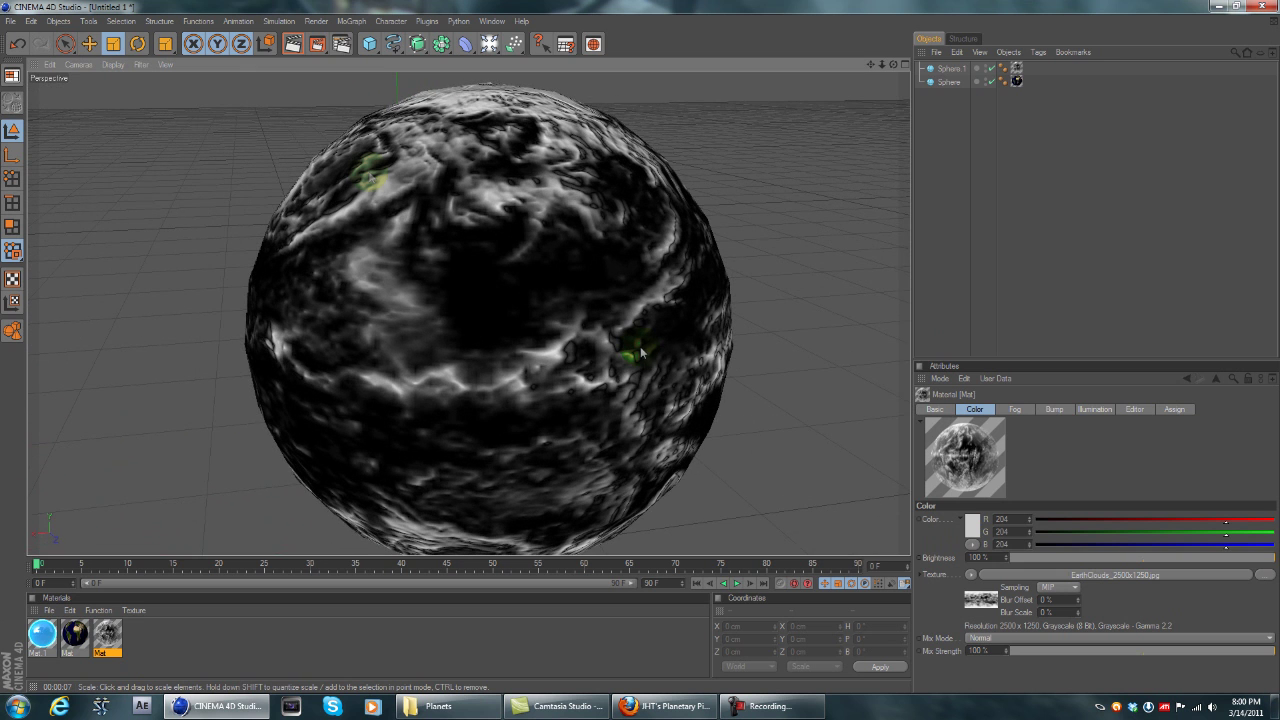
click(298, 52)
click(225, 221)
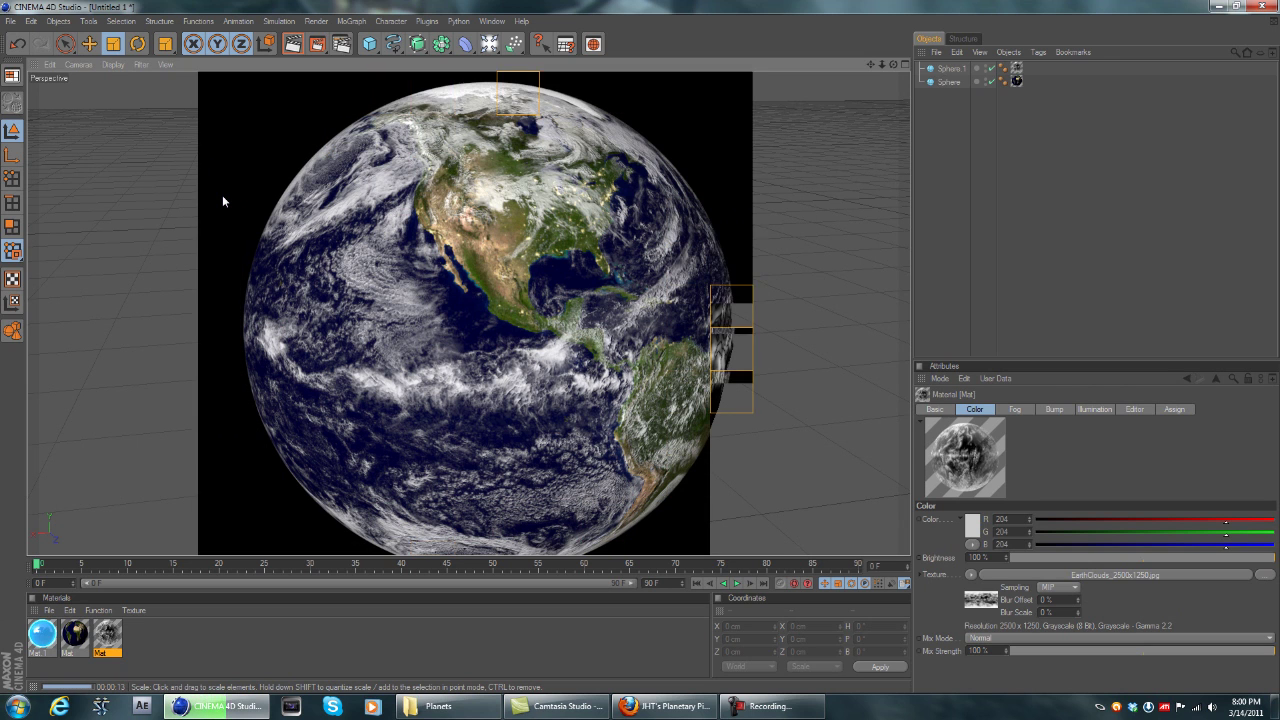
click(118, 237)
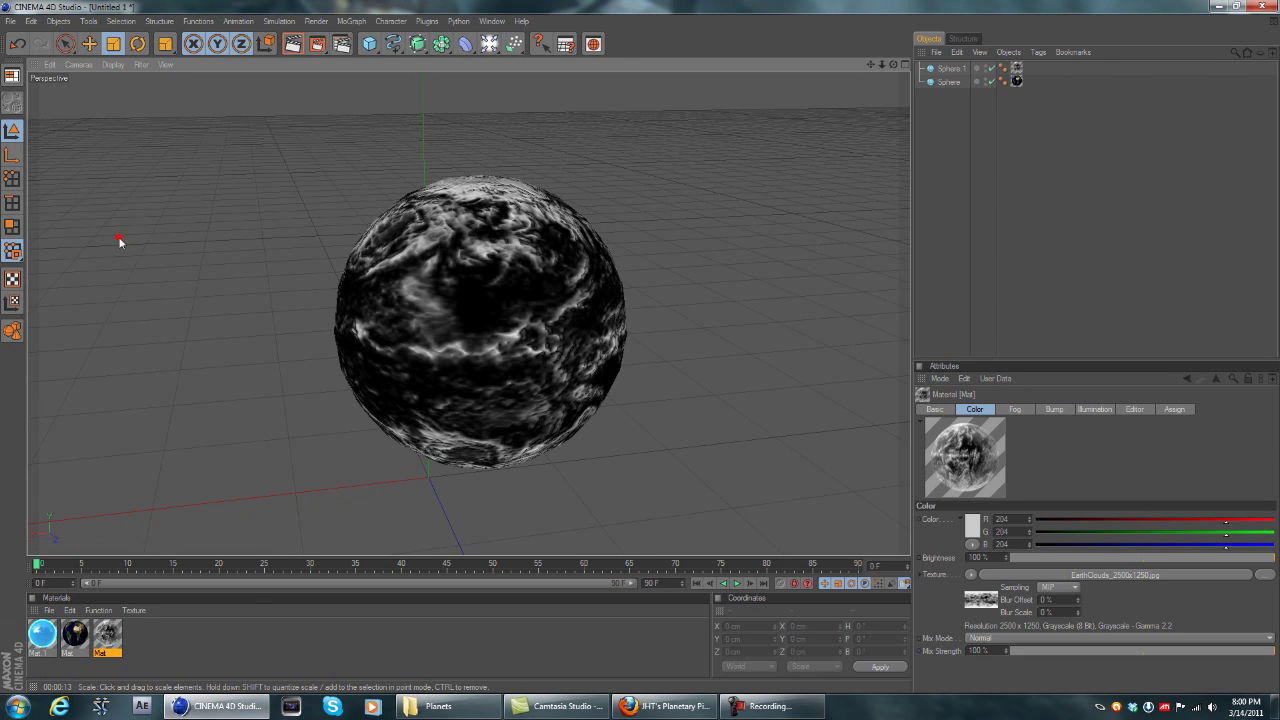
Step: Render the whole Earth globe in the viewport and a close-up of western North America
click(292, 44)
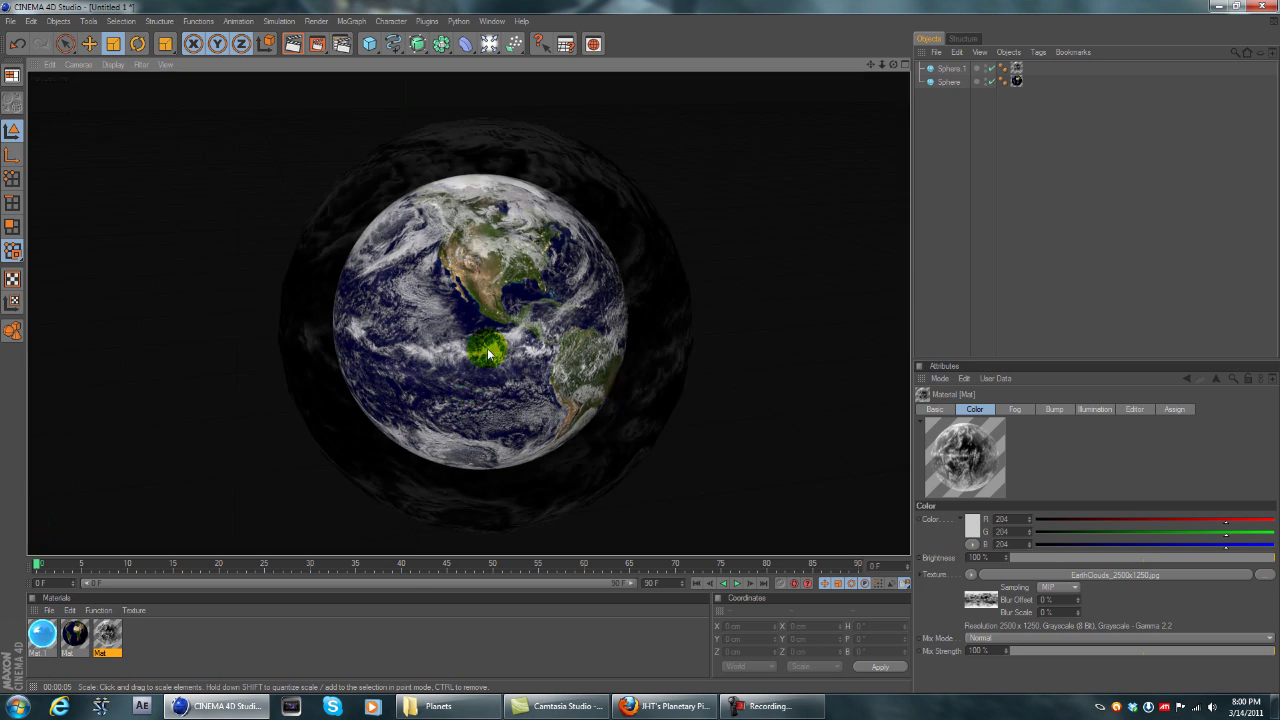
scroll(489, 355, up, 5)
alt+drag(895, 98, 901, 228)
scroll(904, 110, up, 1)
click(292, 44)
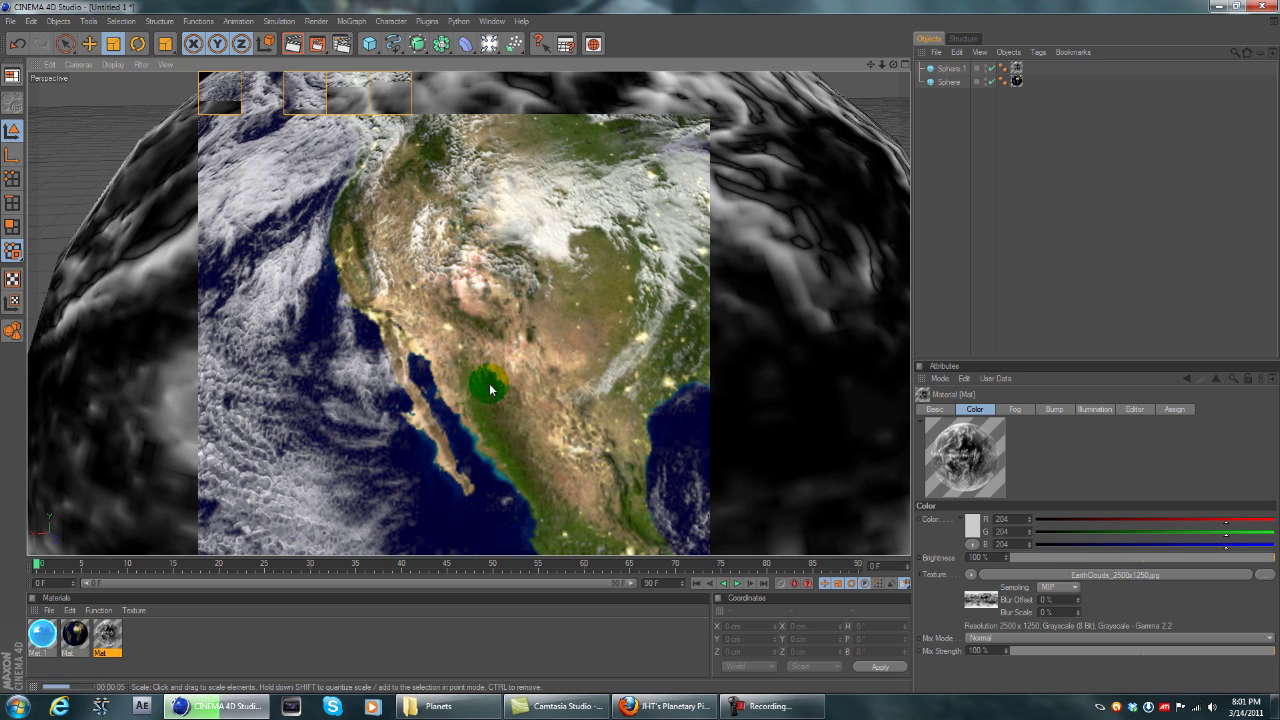
Step: Render a close-up of the cloud-covered underside of the globe to inspect its surface detail
scroll(490, 388, down, 8)
alt+middle_drag(772, 481, 750, 305)
scroll(766, 469, up, 8)
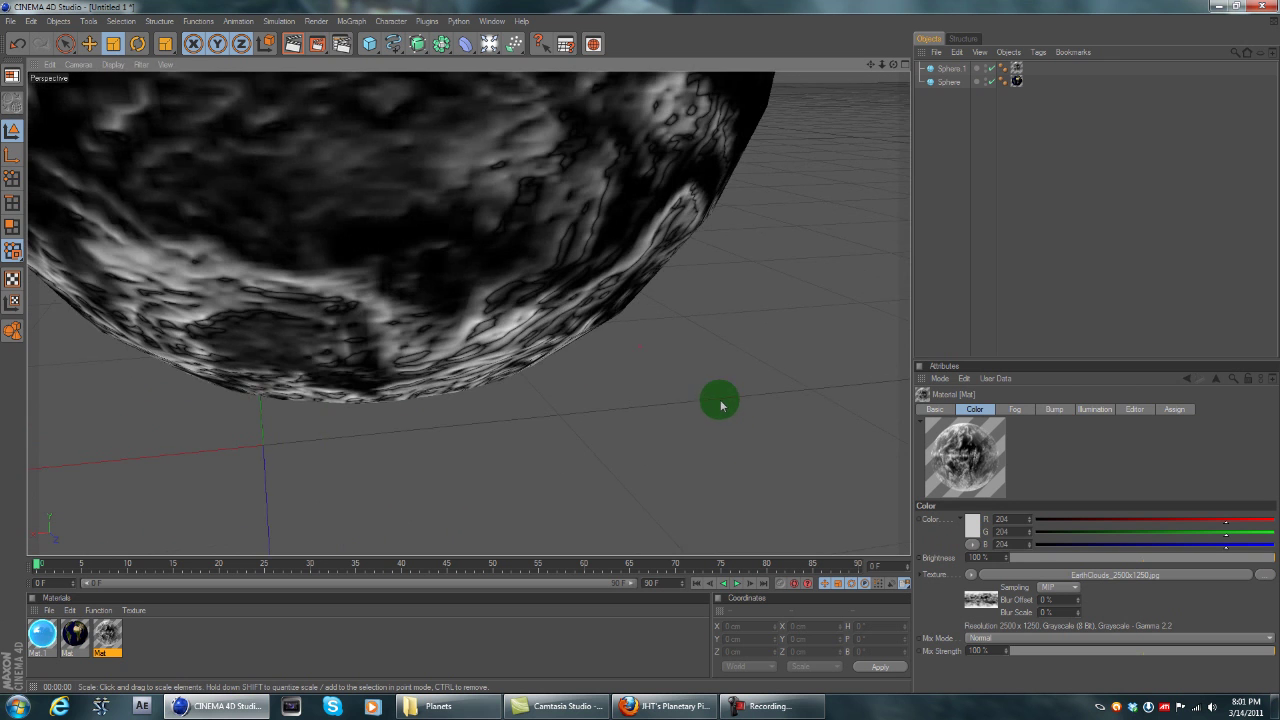
alt+drag(720, 405, 637, 346)
alt+middle_drag(712, 365, 765, 520)
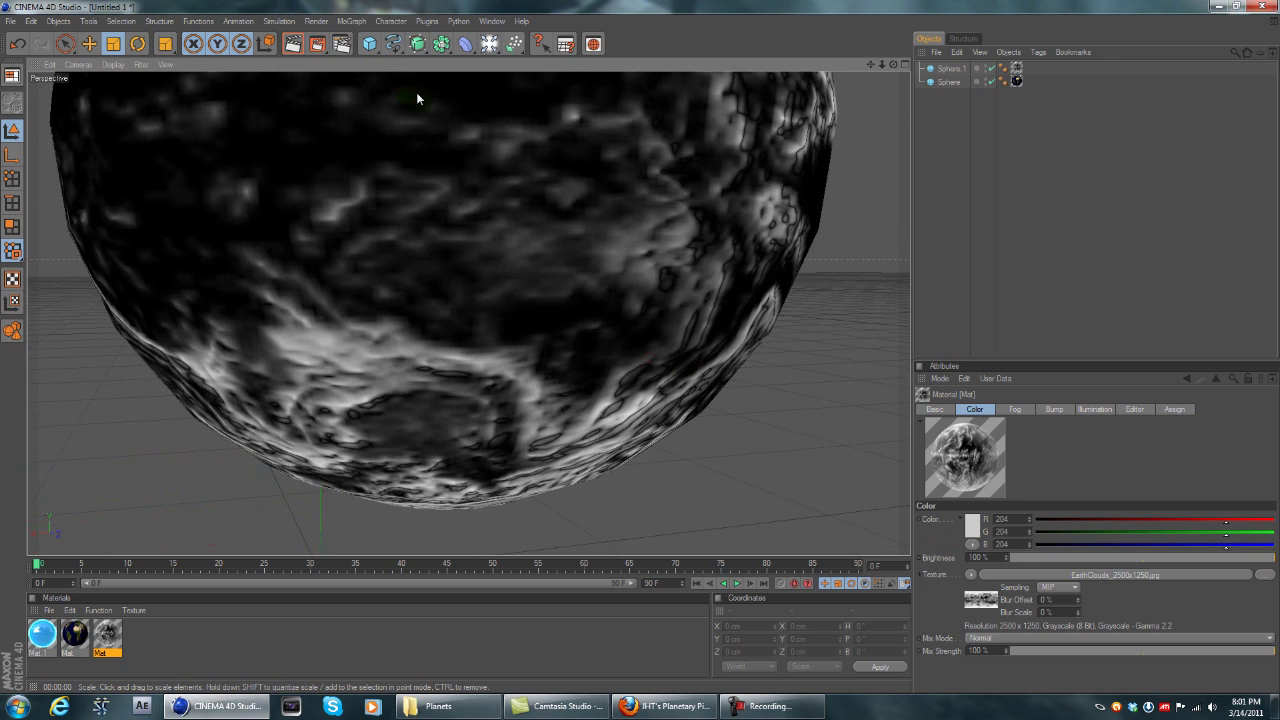
click(296, 46)
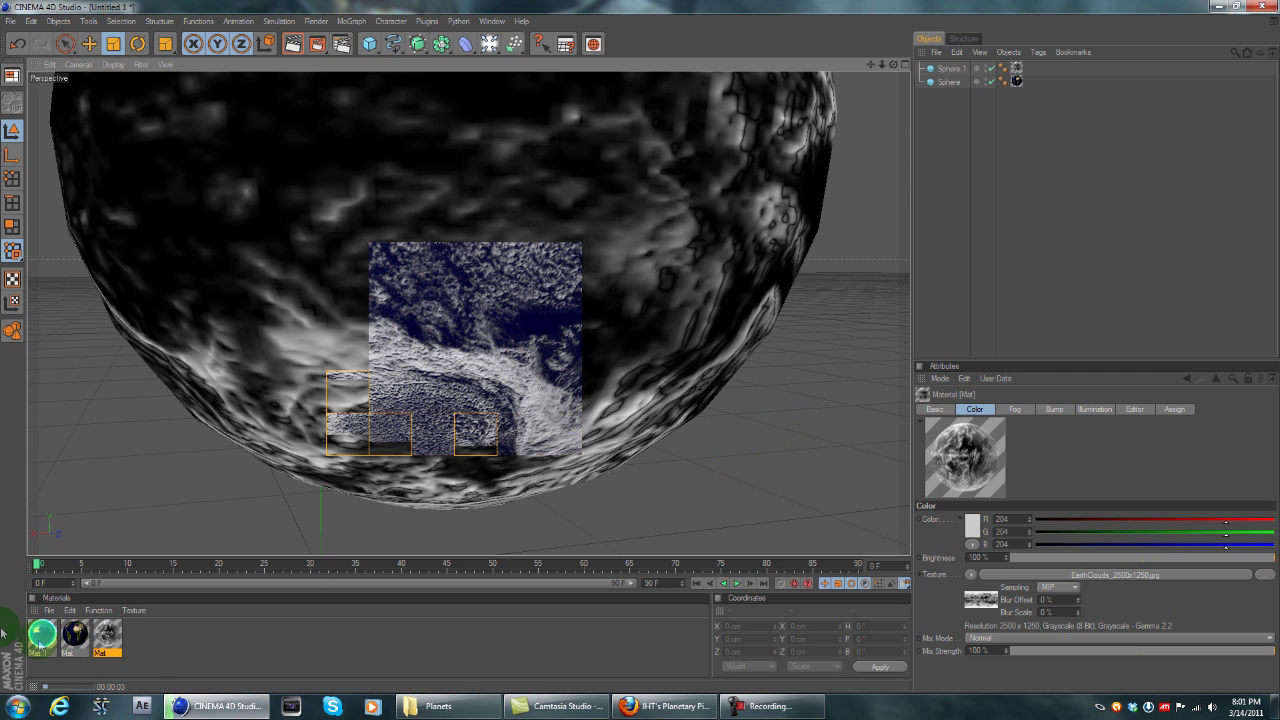
click(758, 442)
scroll(759, 441, down, 9)
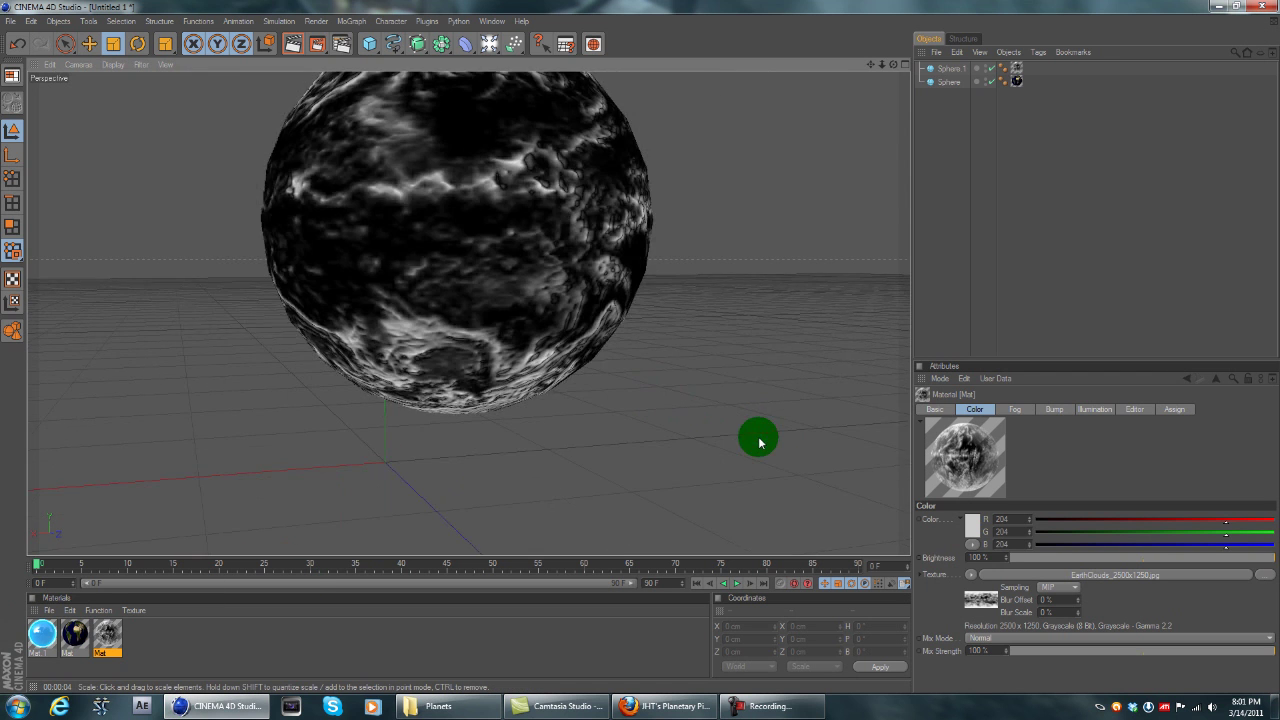
alt+drag(648, 382, 624, 372)
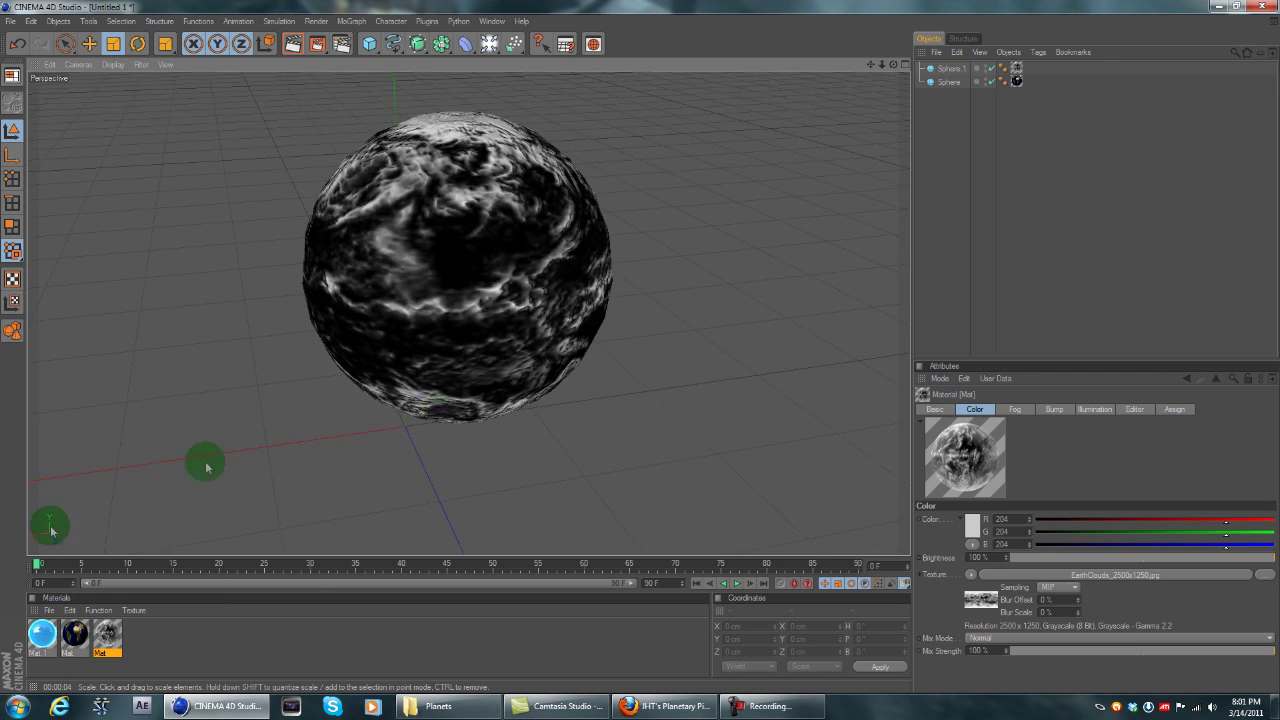
Step: Enable the Luminance channel on the Earth clouds material and preview-render the globe
double_click(107, 634)
click(250, 254)
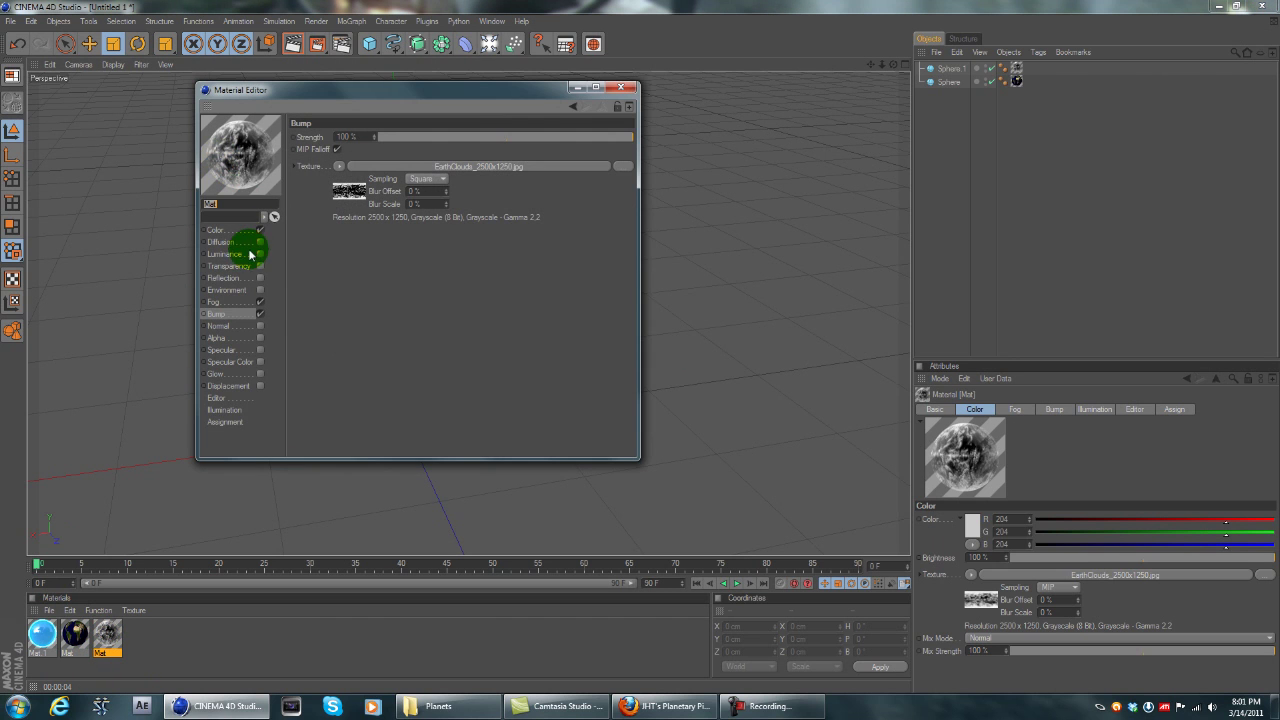
click(261, 256)
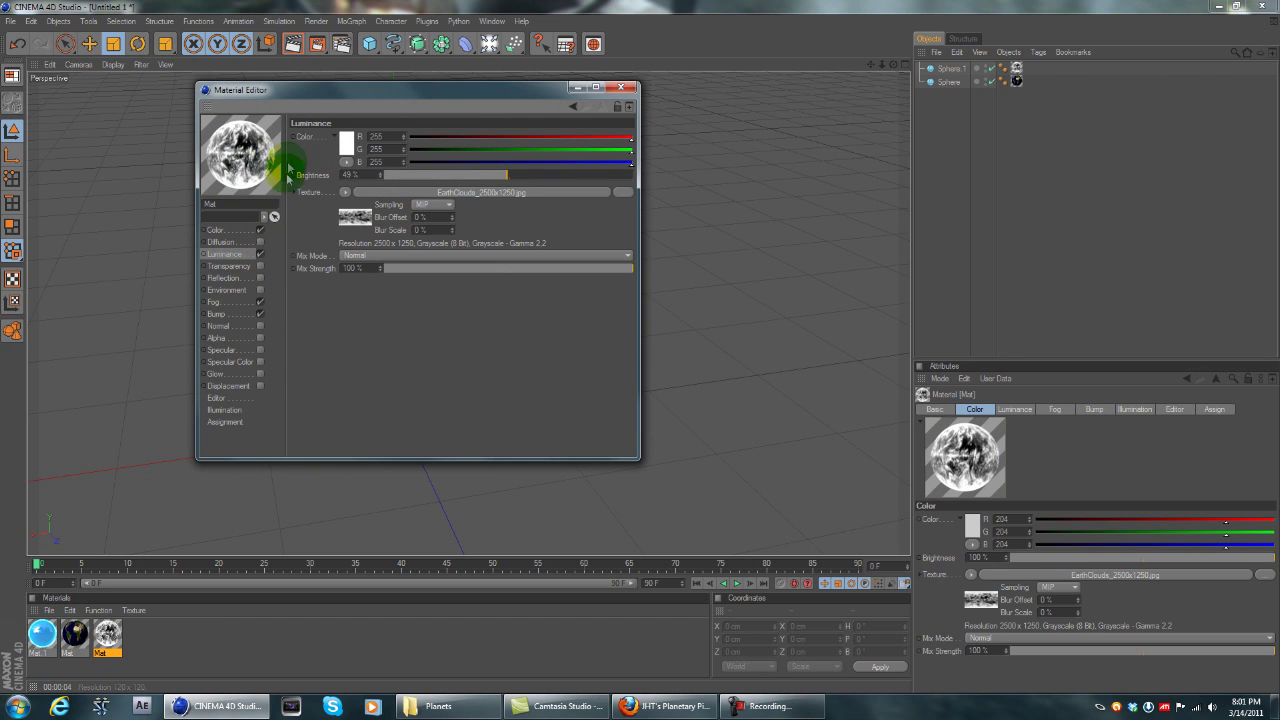
click(621, 87)
click(292, 44)
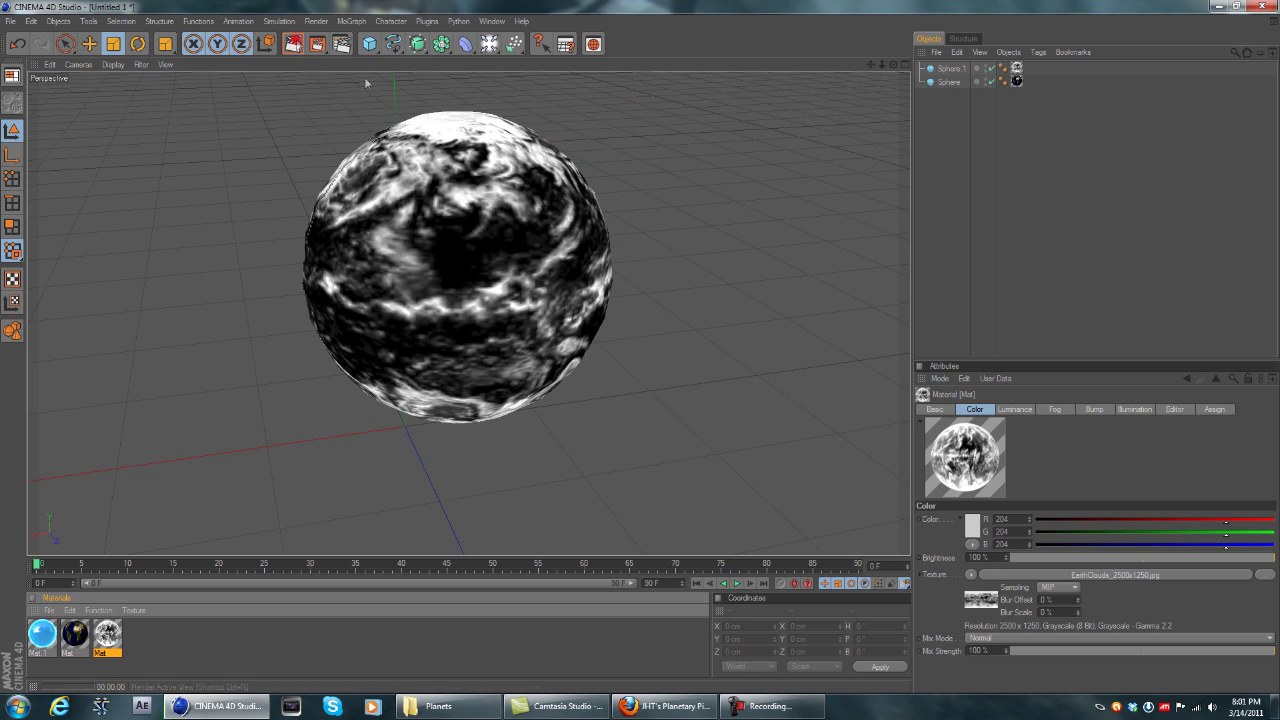
click(667, 261)
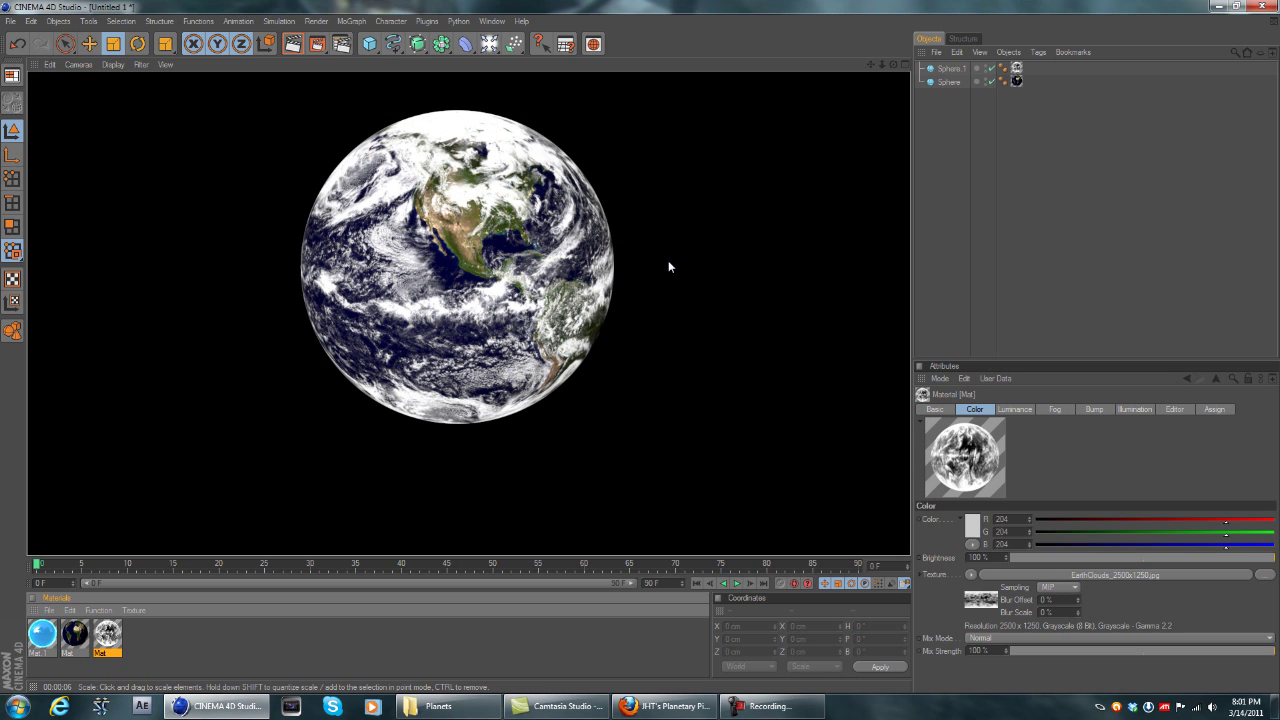
click(650, 284)
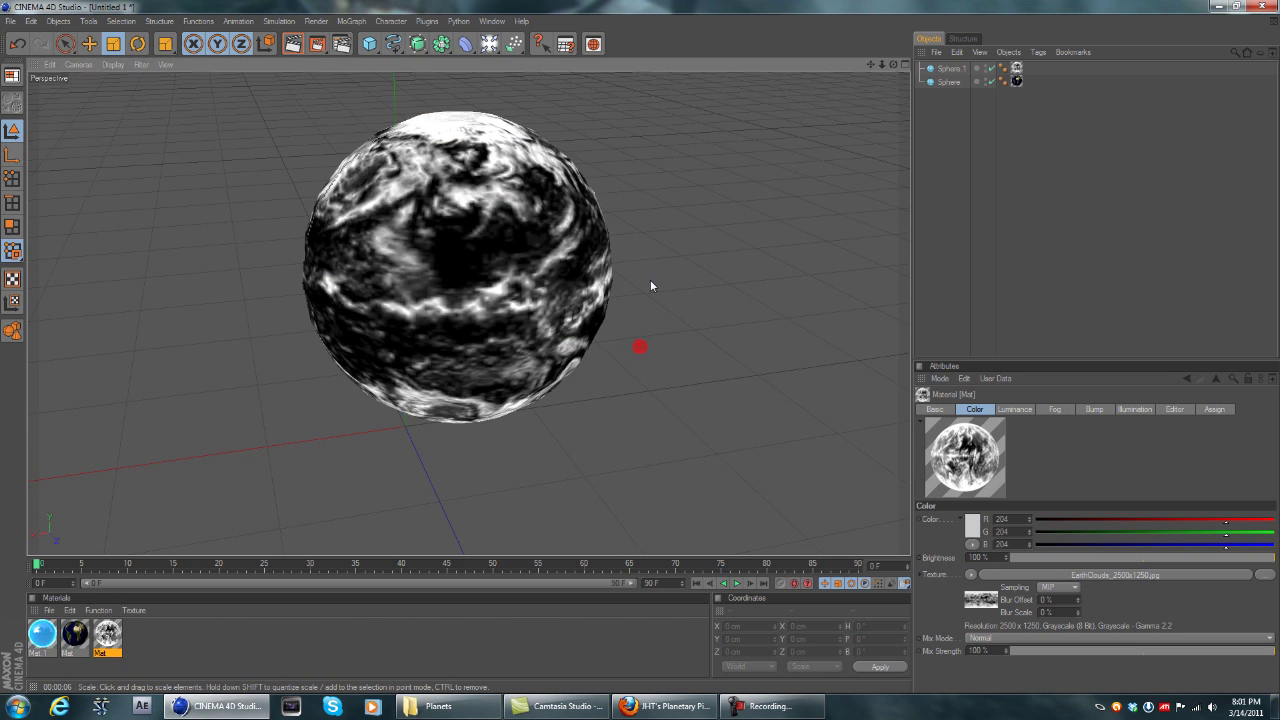
Step: Delete all three materials and both spheres to empty the scene
alt+drag(657, 274, 657, 258)
drag(214, 608, 40, 634)
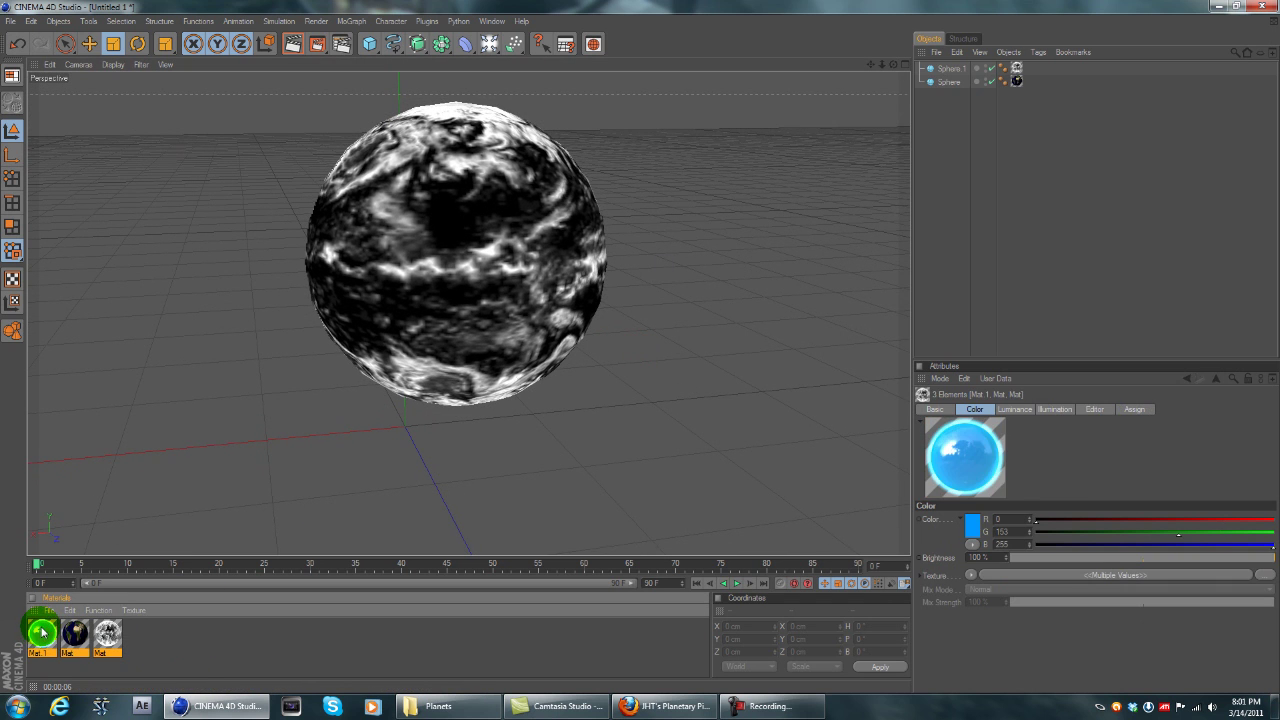
key(Delete)
click(637, 346)
key(Delete)
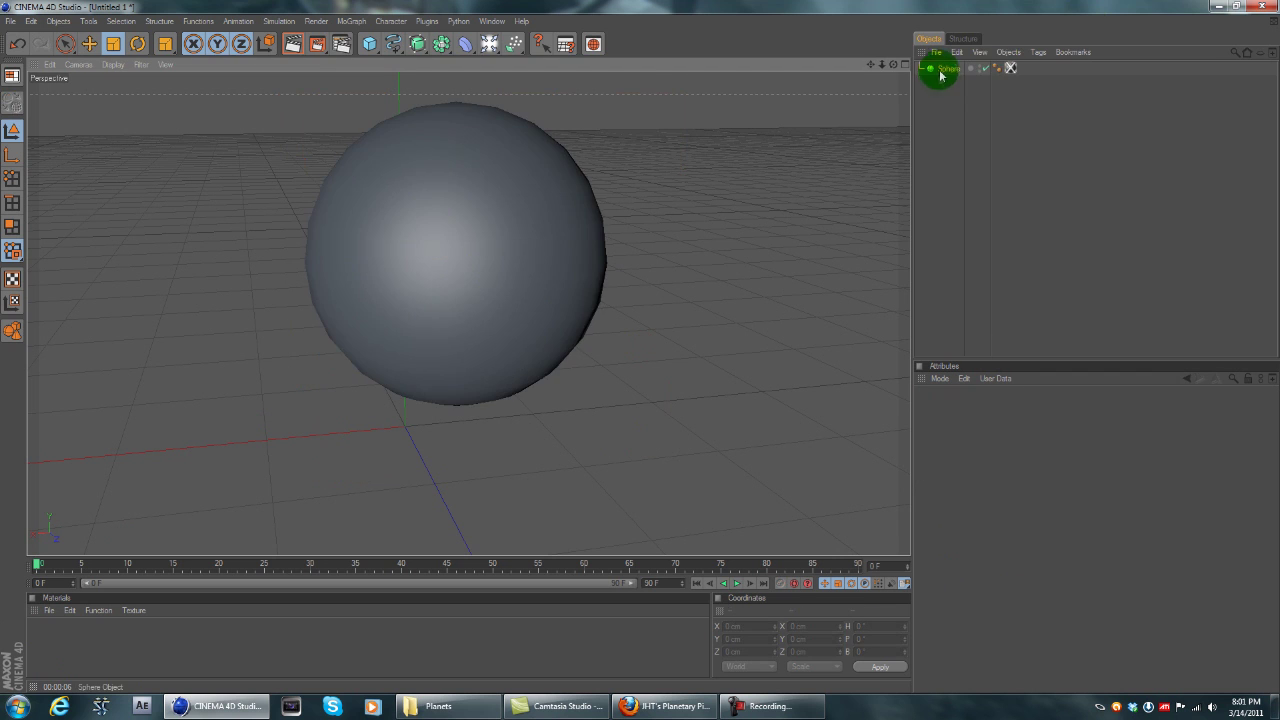
key(Delete)
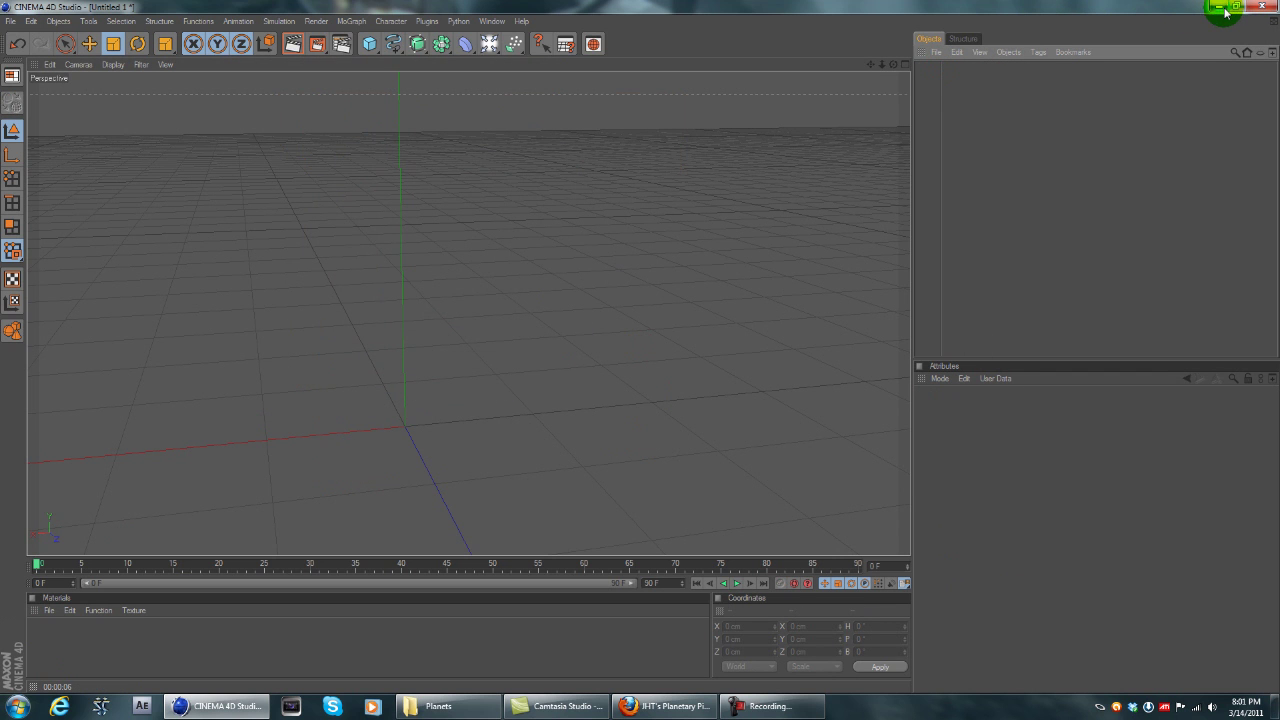
Step: Switch to Firefox and open the Planet Textures section of JHT's Planetary Pixel Emporium and its Earth page
click(665, 706)
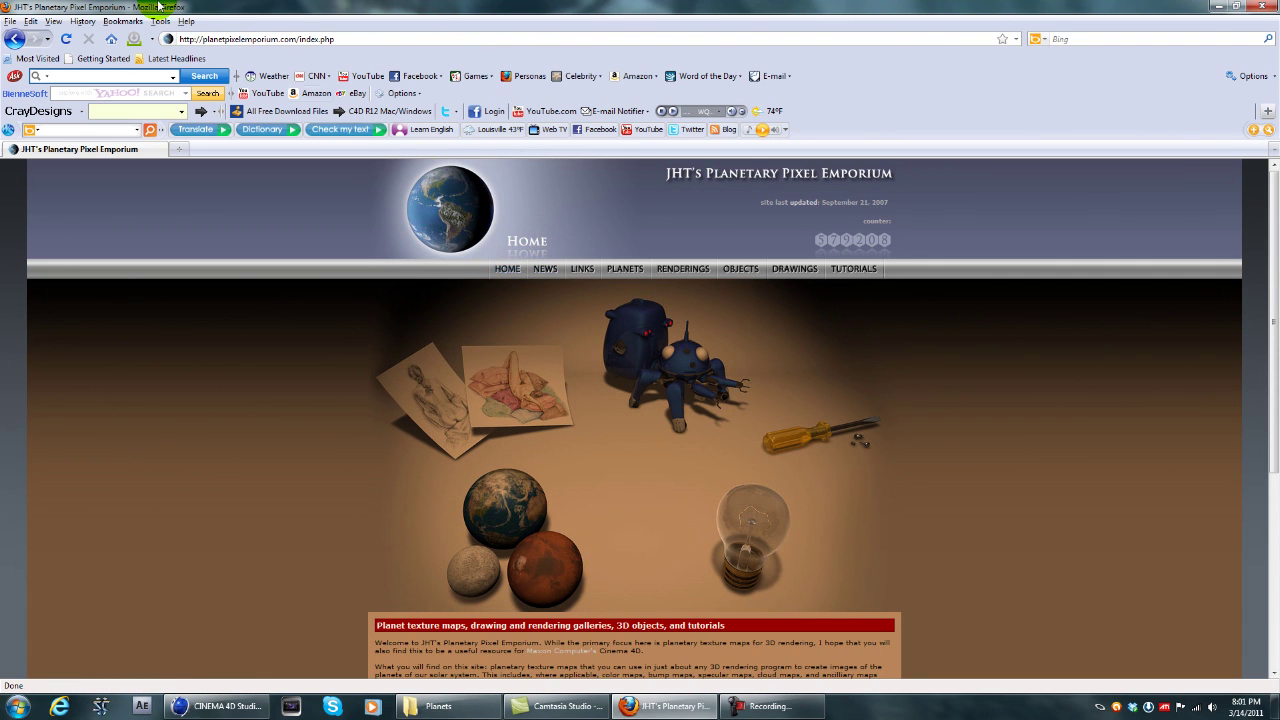
click(236, 38)
click(243, 500)
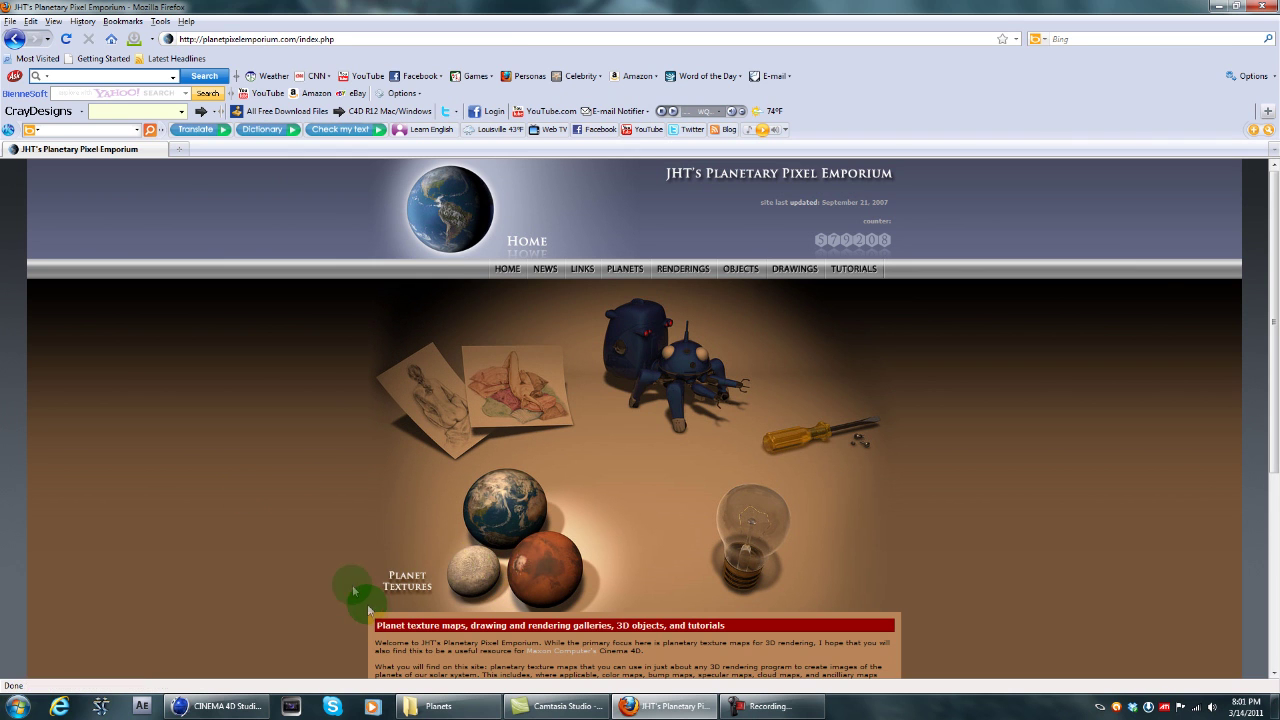
click(549, 519)
scroll(320, 419, down, 3)
scroll(341, 430, up, 3)
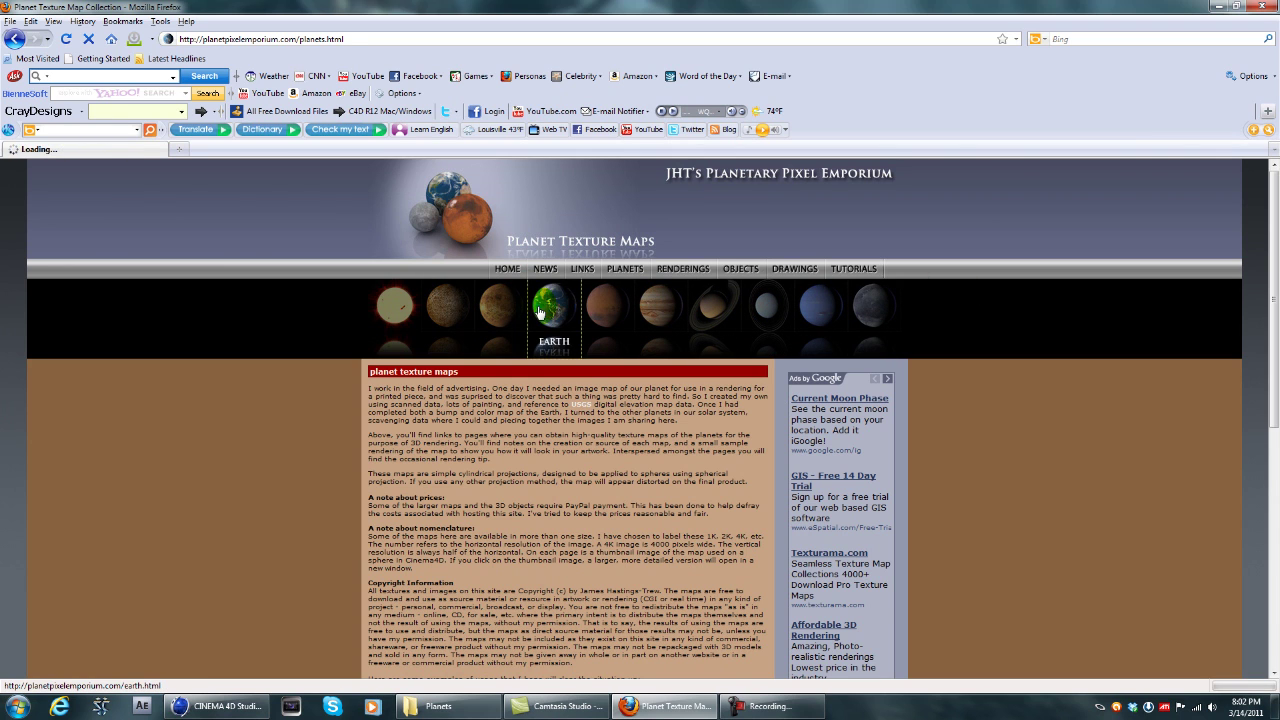
Step: Examine the Earth page's pricing note and its color, bump, specular, city lights, cloud and cloud transparency maps
scroll(288, 313, down, 5)
scroll(450, 300, up, 3)
scroll(542, 322, down, 3)
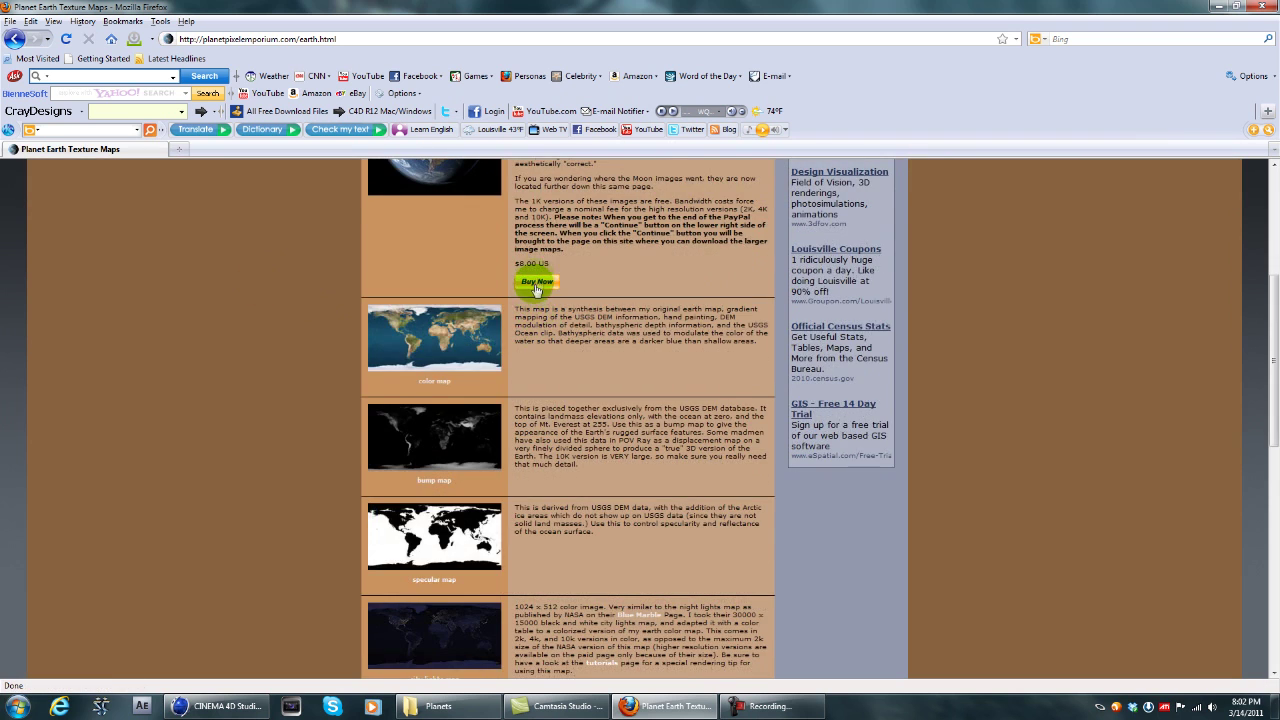
scroll(537, 283, up, 3)
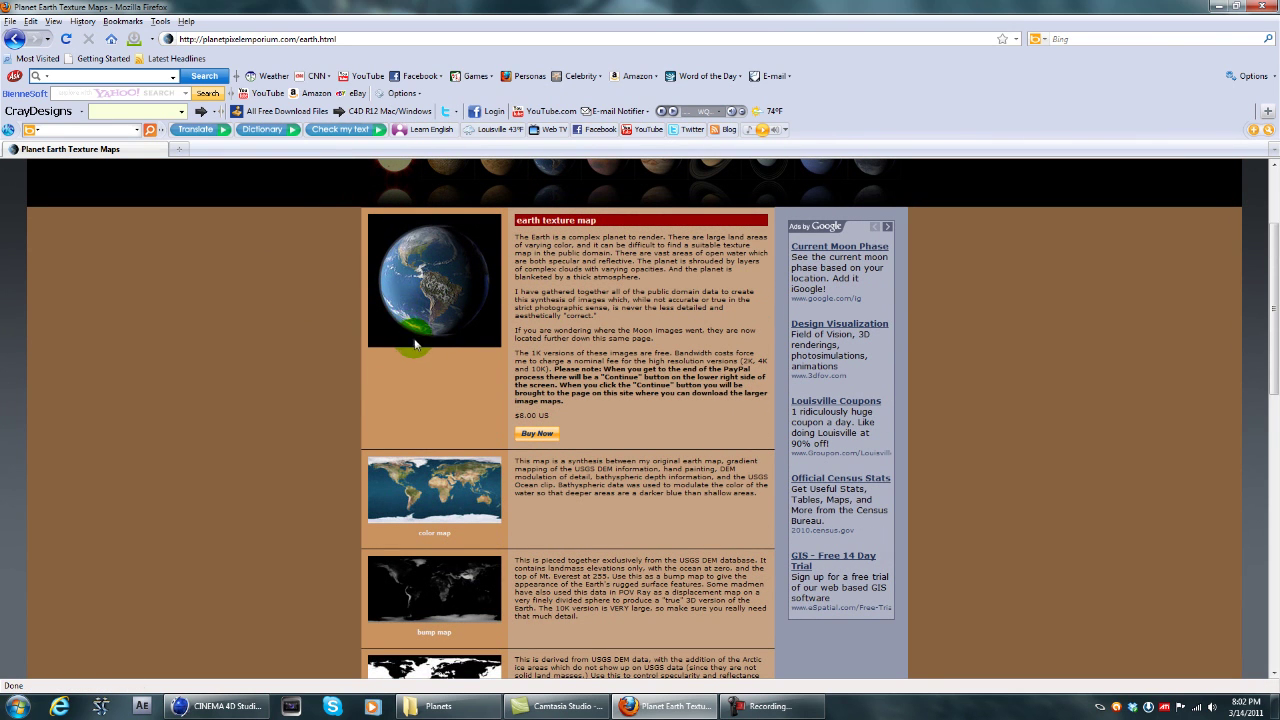
scroll(419, 354, down, 3)
scroll(500, 300, down, 2)
scroll(575, 275, up, 2)
scroll(414, 329, down, 2)
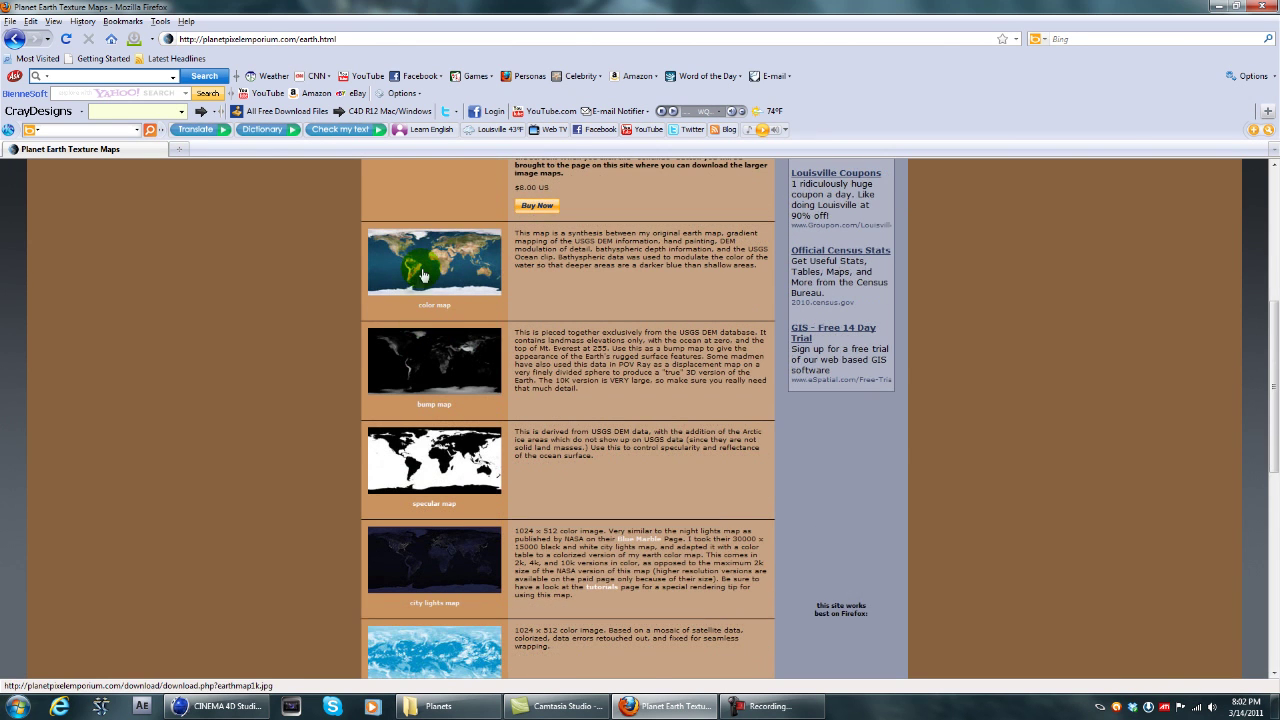
scroll(432, 296, down, 2)
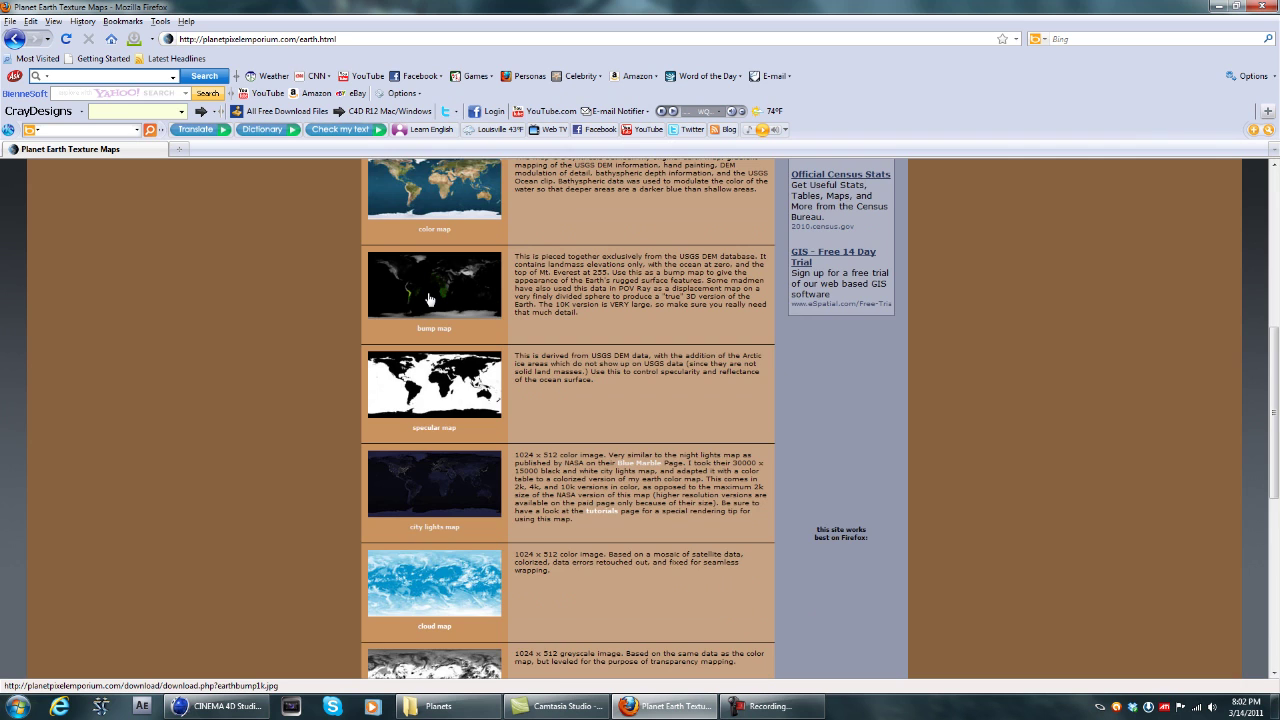
scroll(429, 299, down, 2)
scroll(432, 306, down, 4)
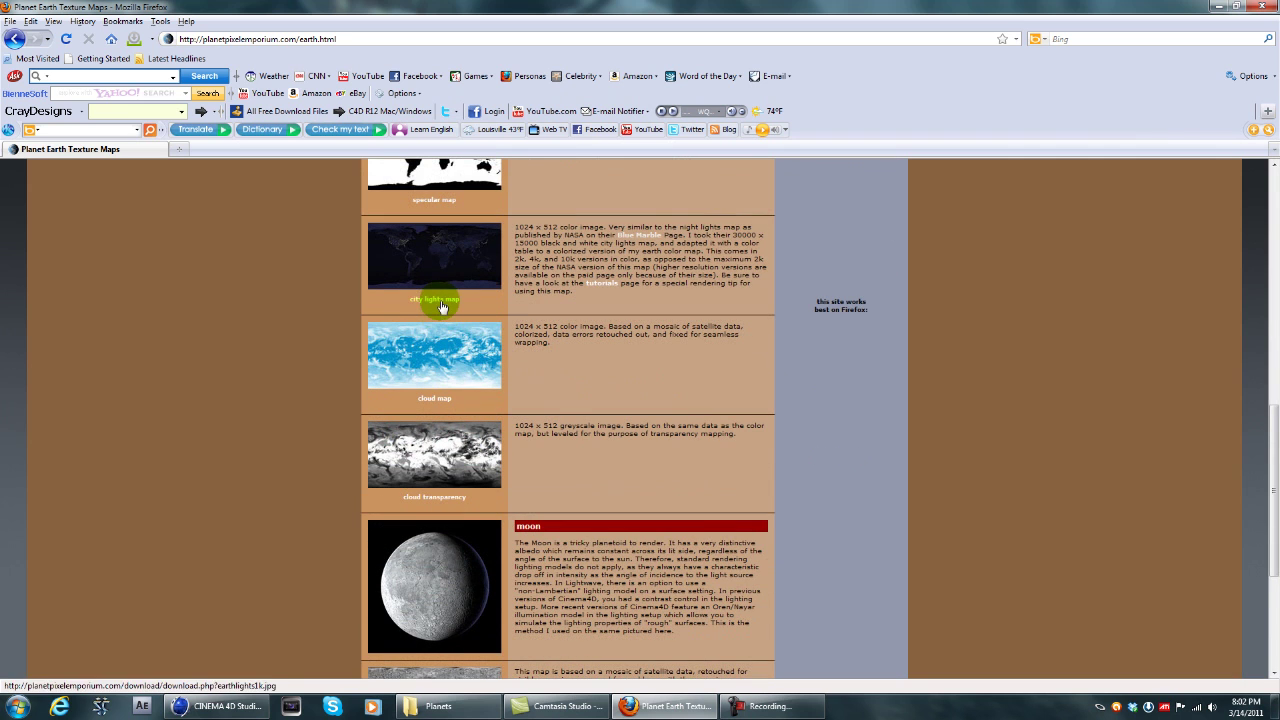
scroll(449, 303, down, 2)
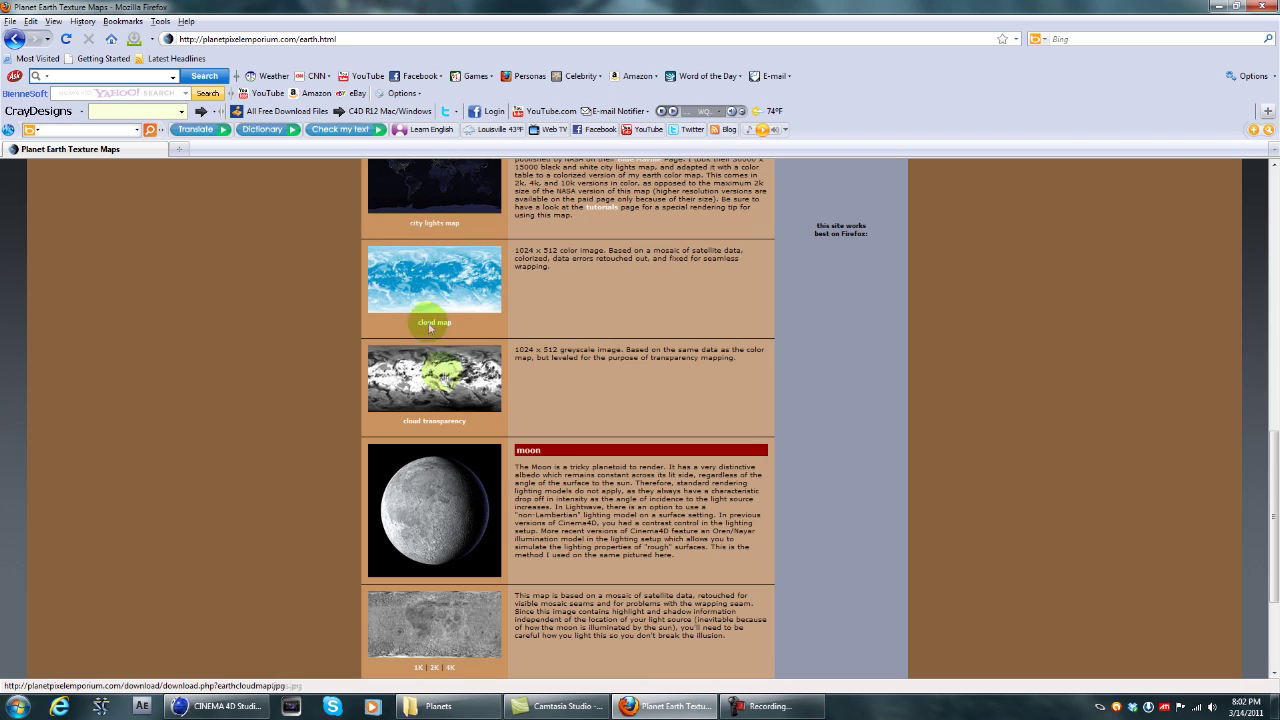
scroll(360, 300, down, 2)
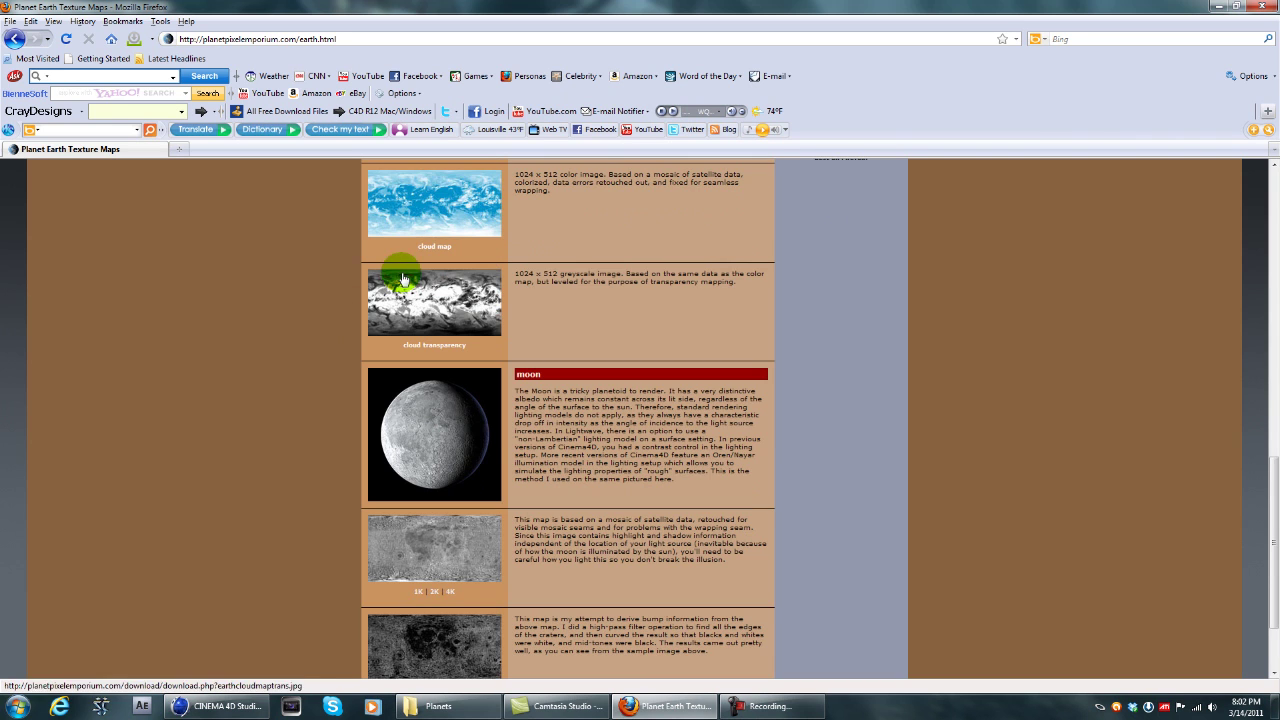
scroll(440, 300, up, 2)
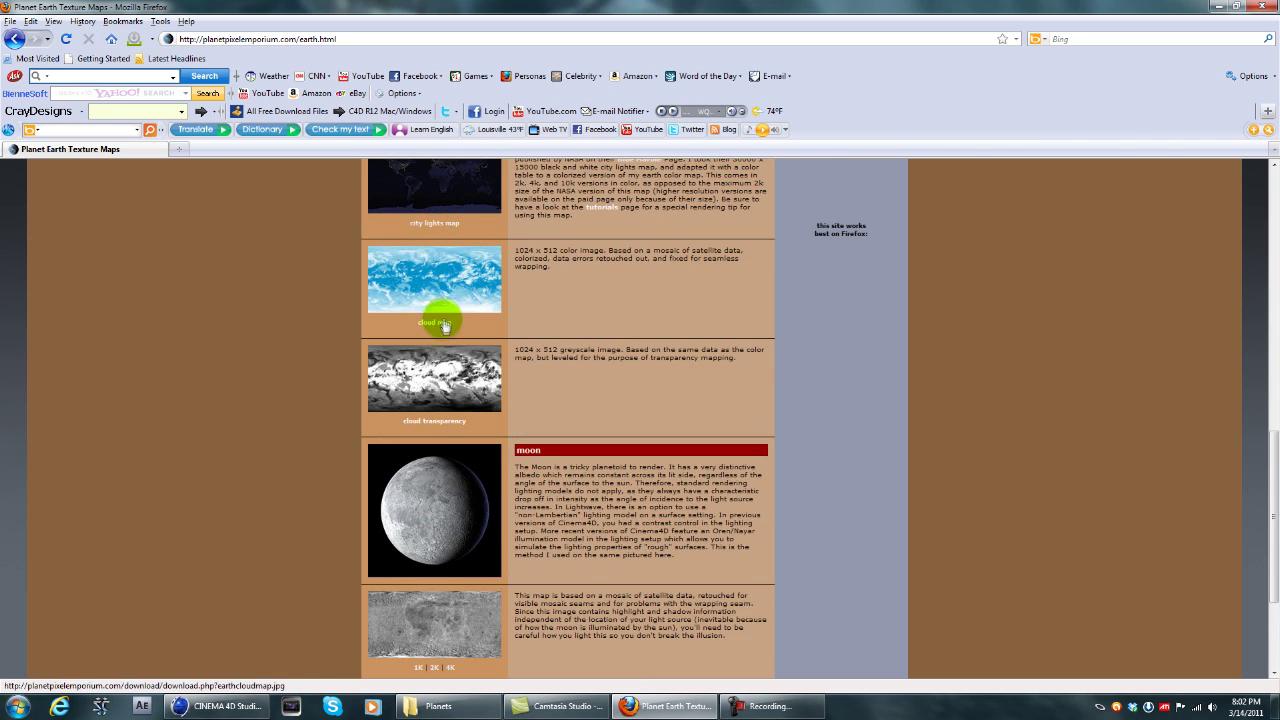
Step: Download the 4K moon bump map moonbump4k.jpg, opening it with Microsoft Office Picture Manager
scroll(363, 355, down, 4)
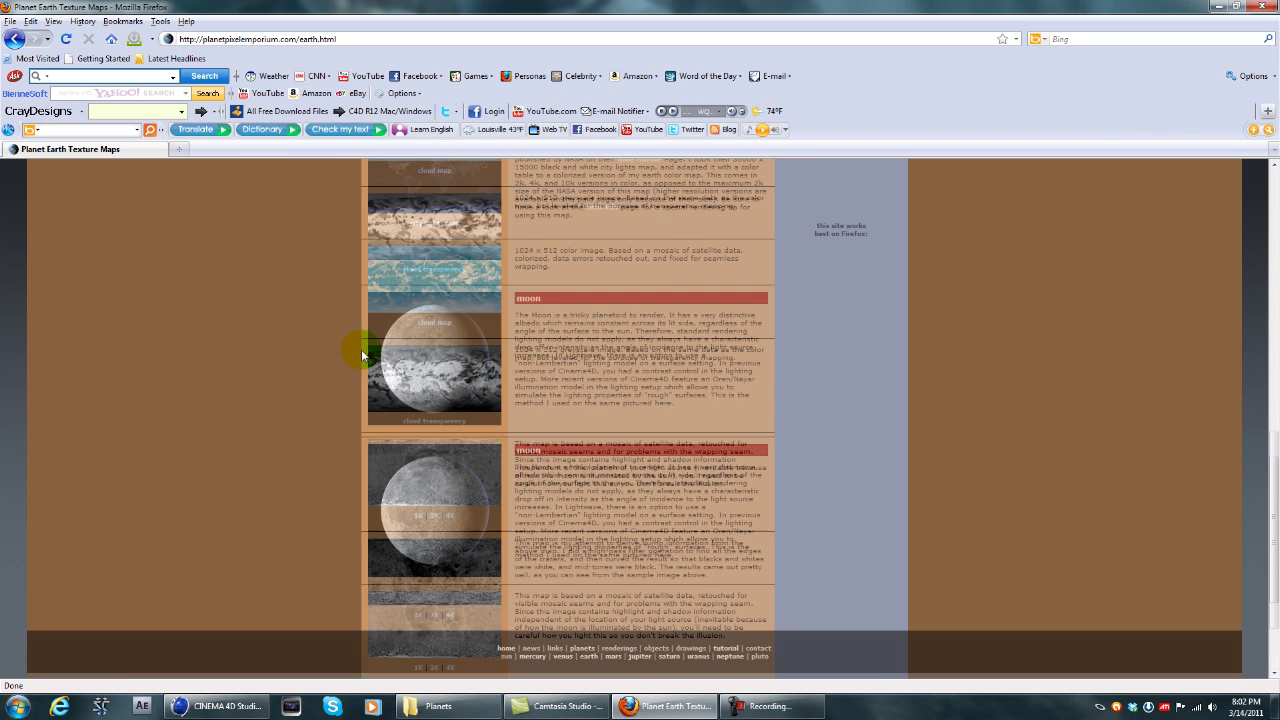
scroll(358, 350, up, 2)
scroll(465, 452, down, 2)
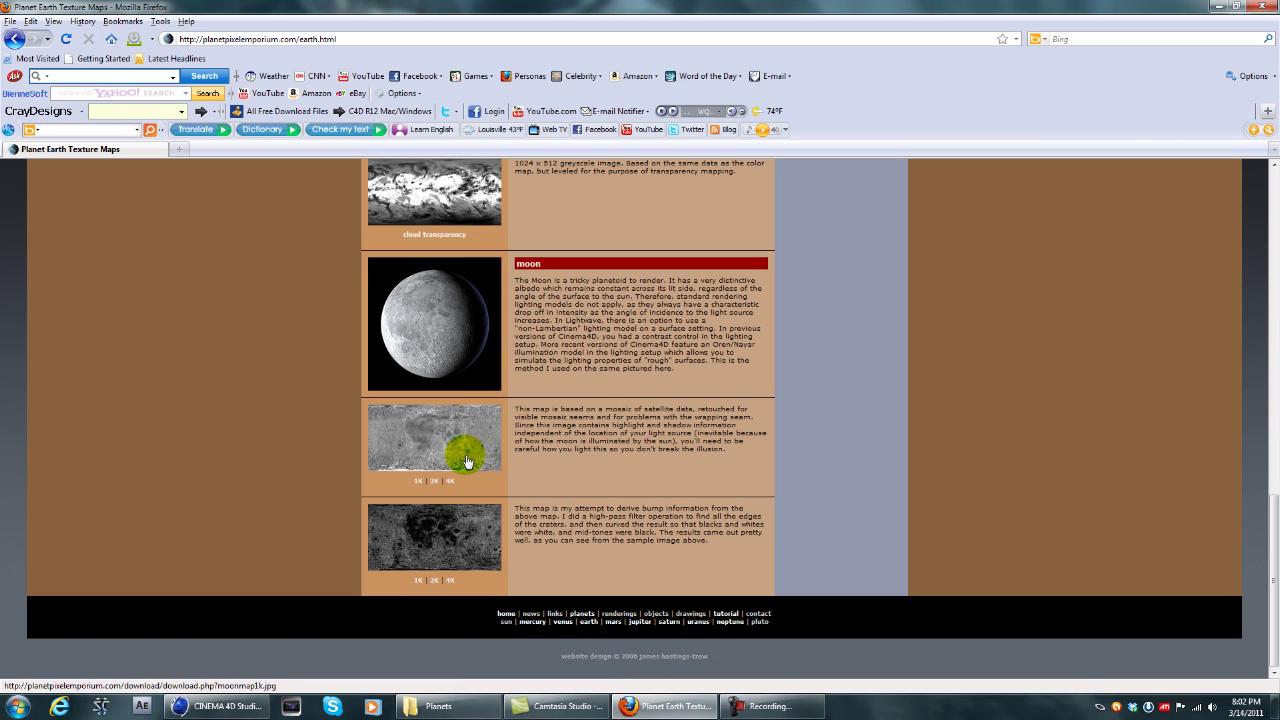
click(450, 580)
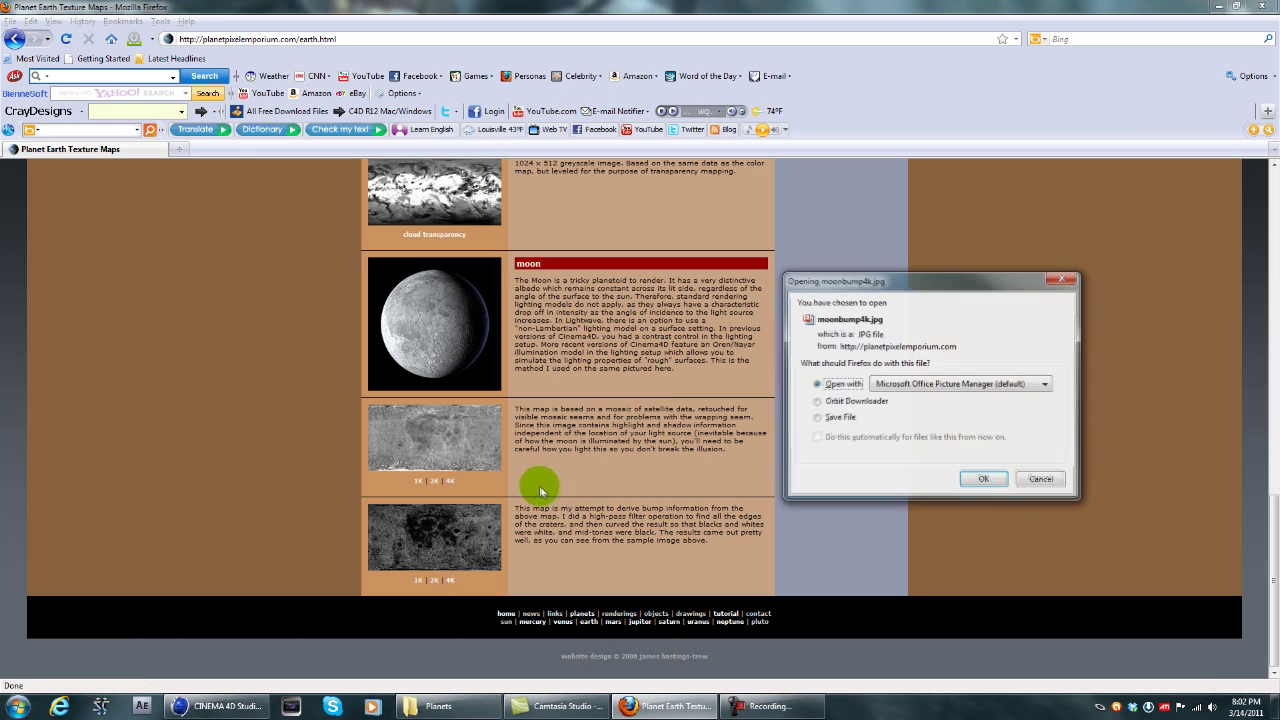
click(983, 481)
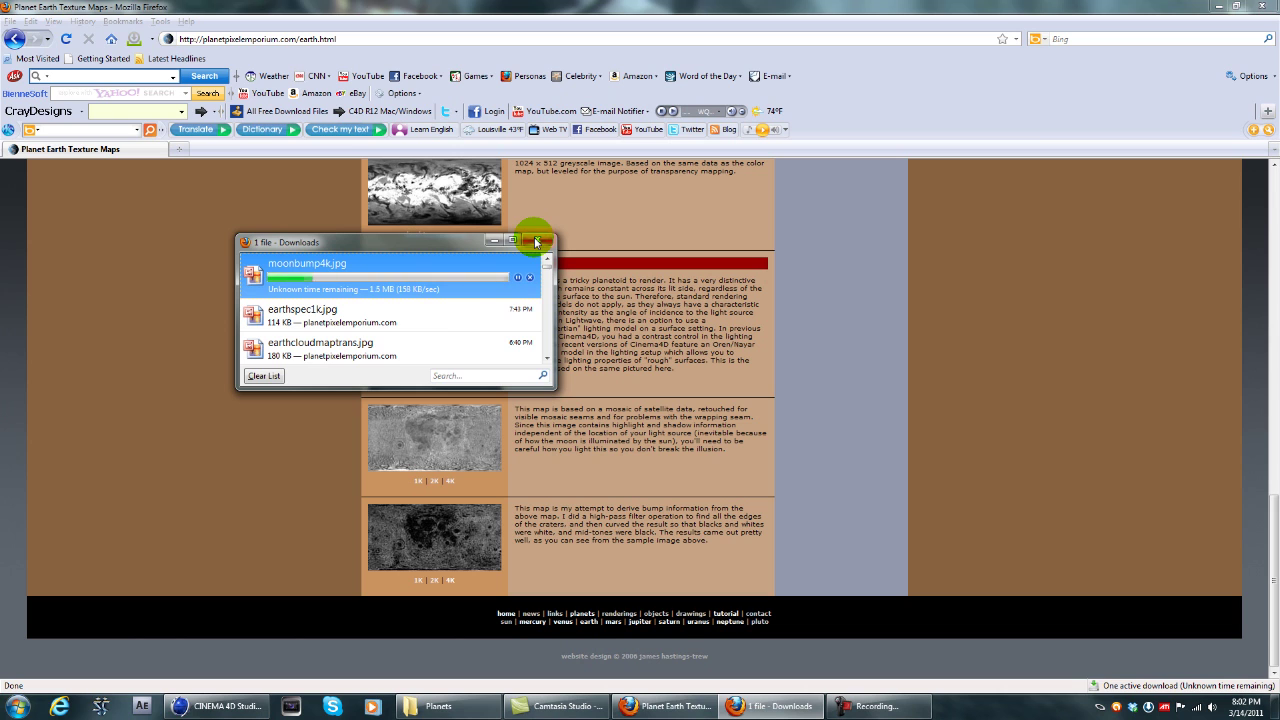
Step: Download the 1K moon bump map moonbump1k.jpg using the Save File option
click(537, 242)
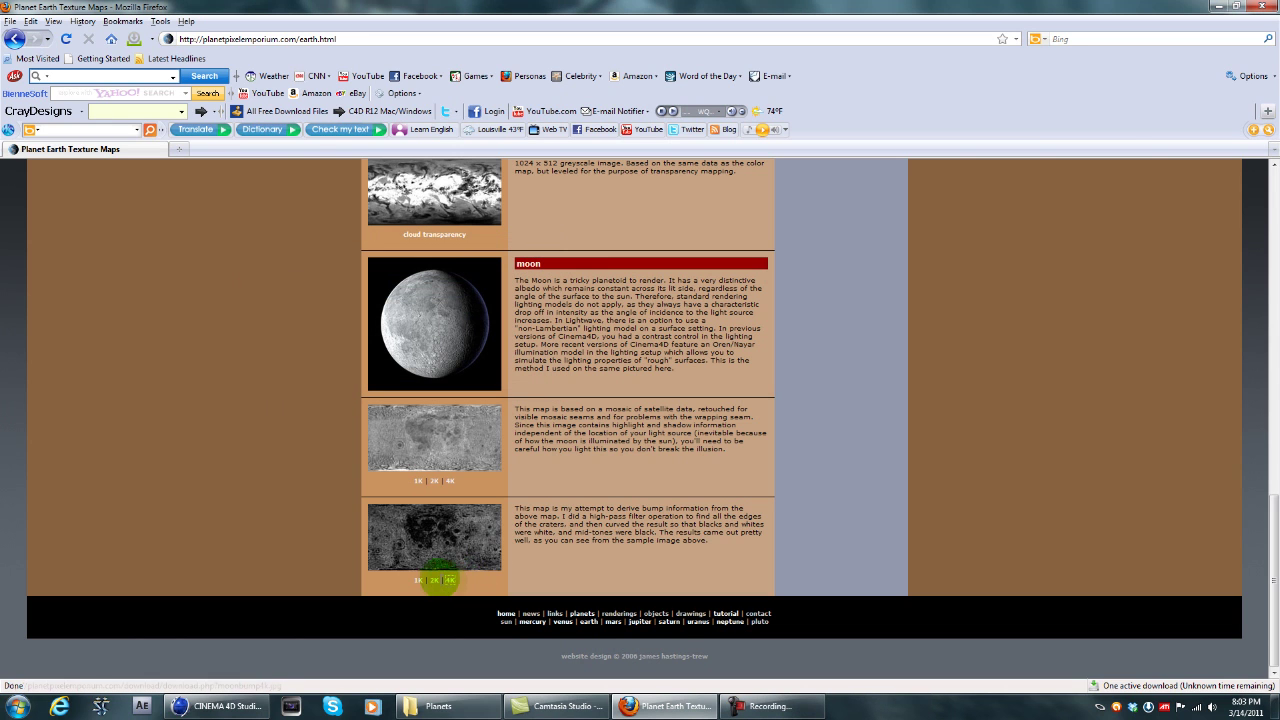
click(440, 549)
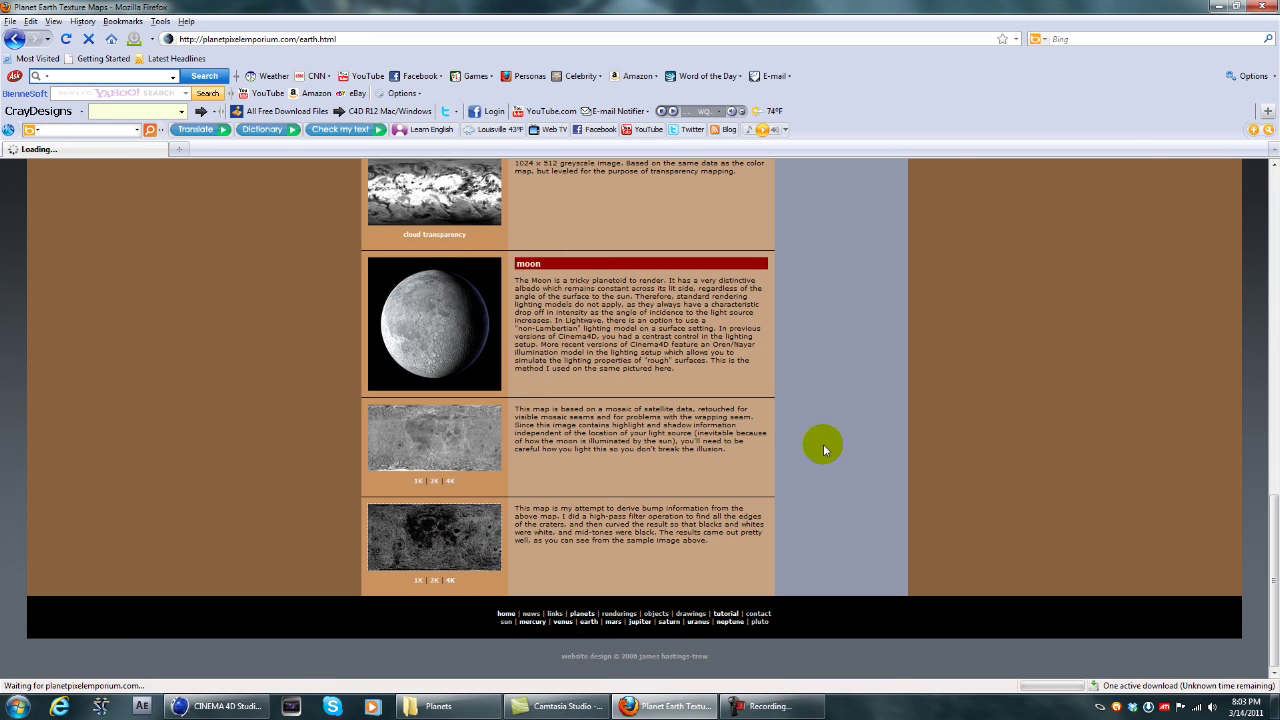
click(840, 417)
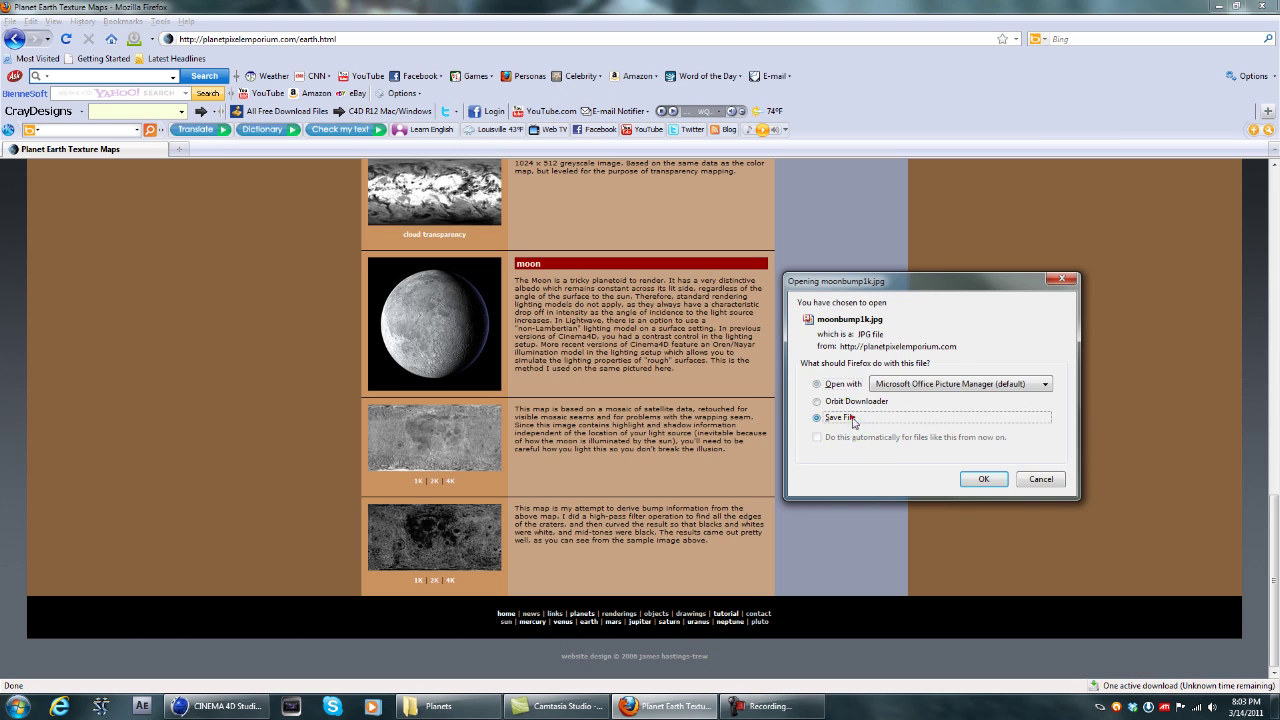
click(985, 480)
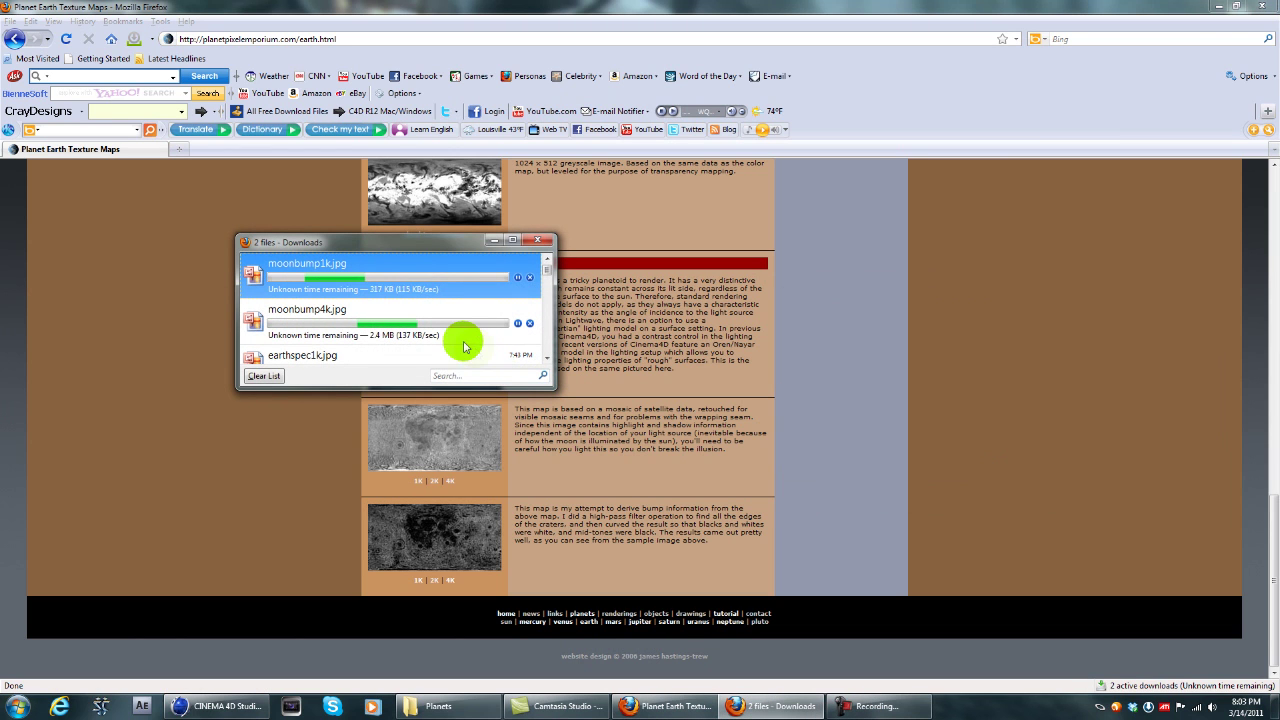
click(542, 241)
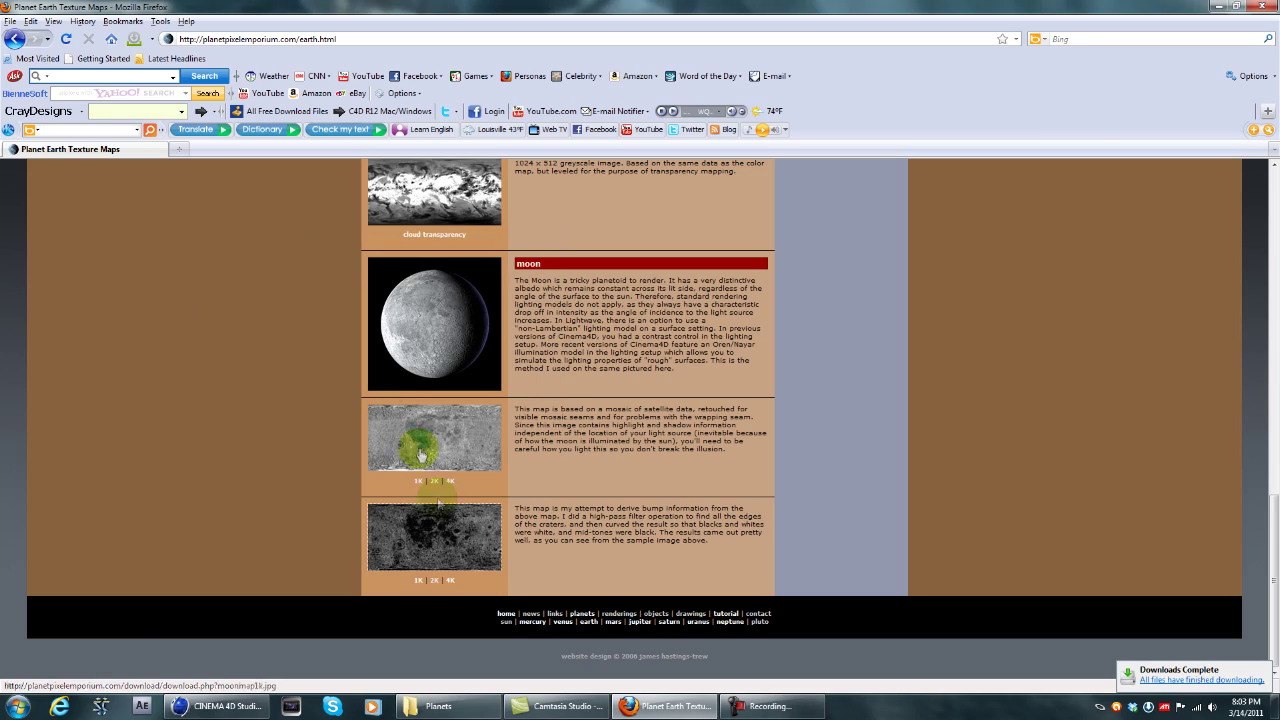
Step: Minimize Firefox and Cinema 4D and examine the properties of moonbump1k on the desktop
click(1215, 6)
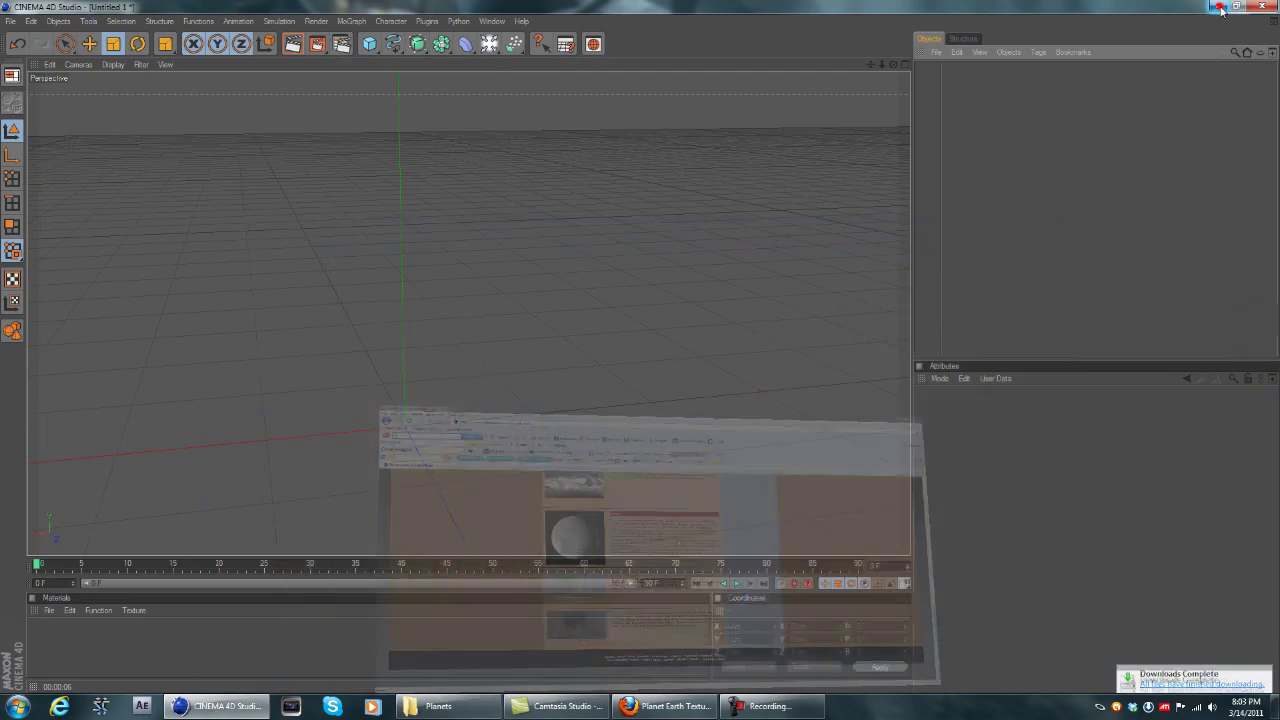
click(1222, 7)
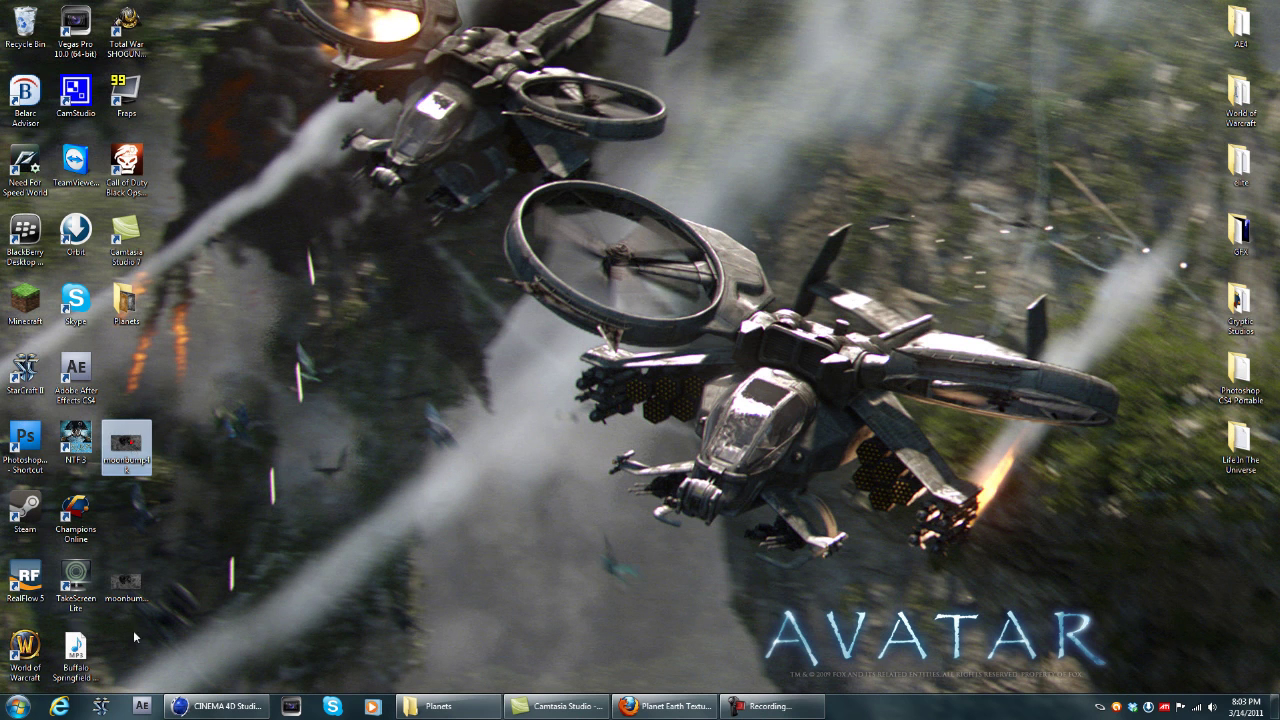
click(134, 592)
right_click(136, 590)
click(209, 570)
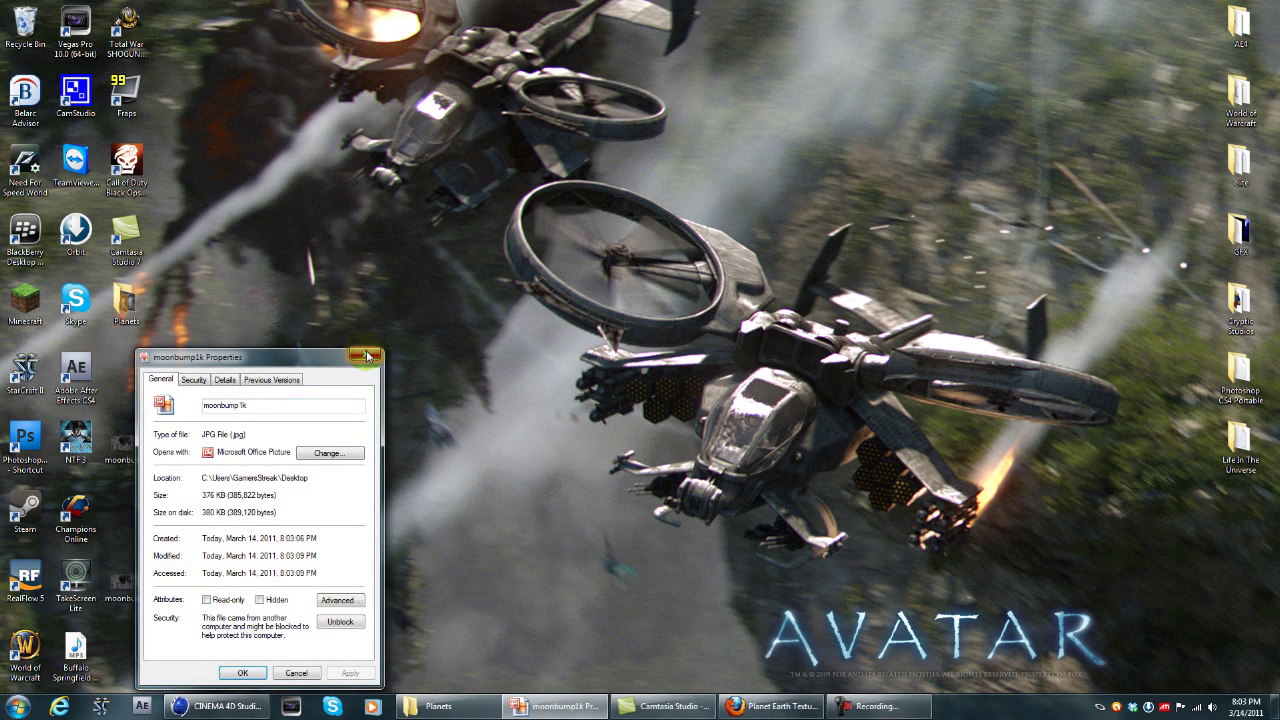
click(367, 356)
Step: Delete moonbump1k from the desktop and move the remaining moon bump map to just below the Planets folder
key(Delete)
drag(148, 437, 147, 376)
click(198, 336)
Step: Switch back to Cinema 4D, add a sphere and raise it above the grid to a Y position of about 167 cm
click(224, 706)
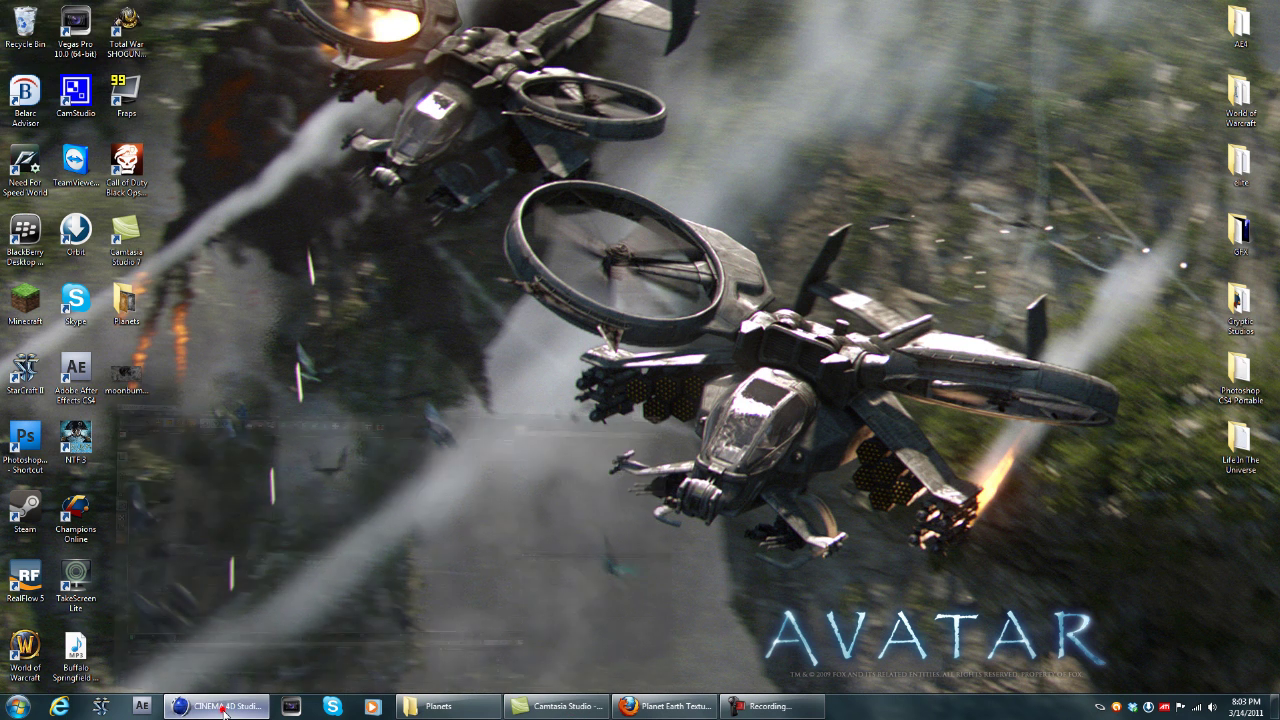
drag(370, 43, 455, 55)
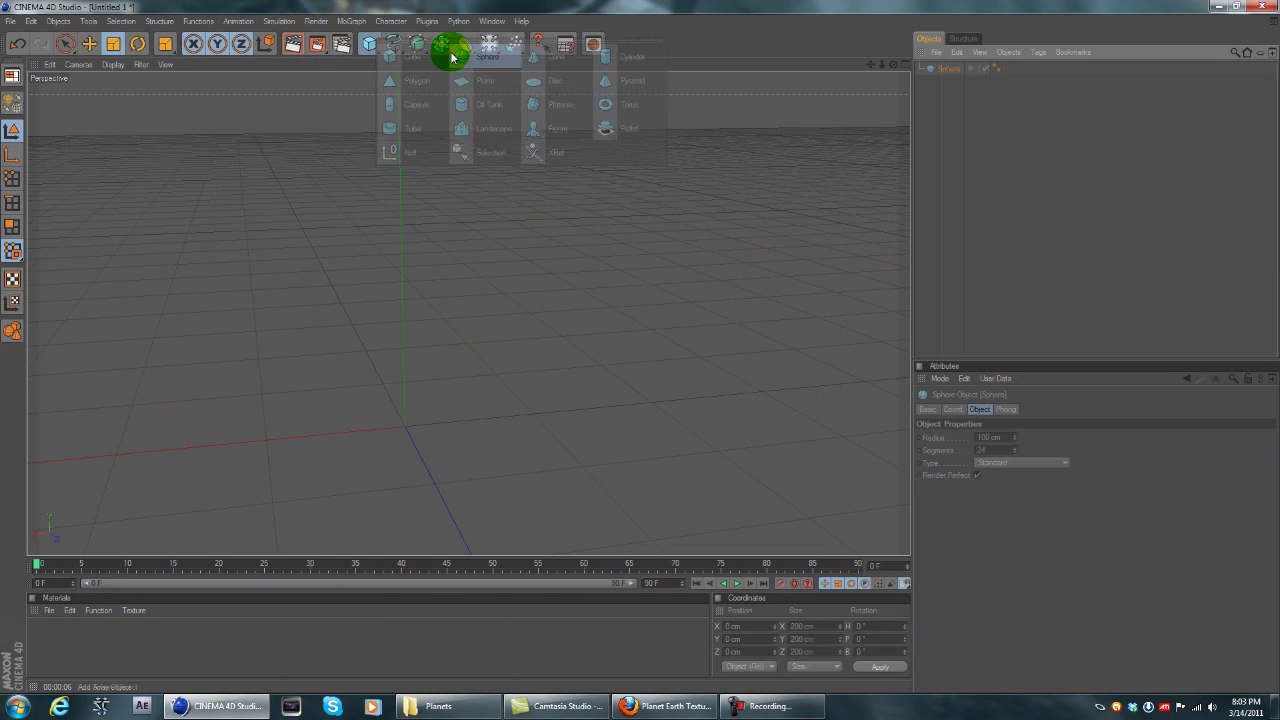
click(100, 45)
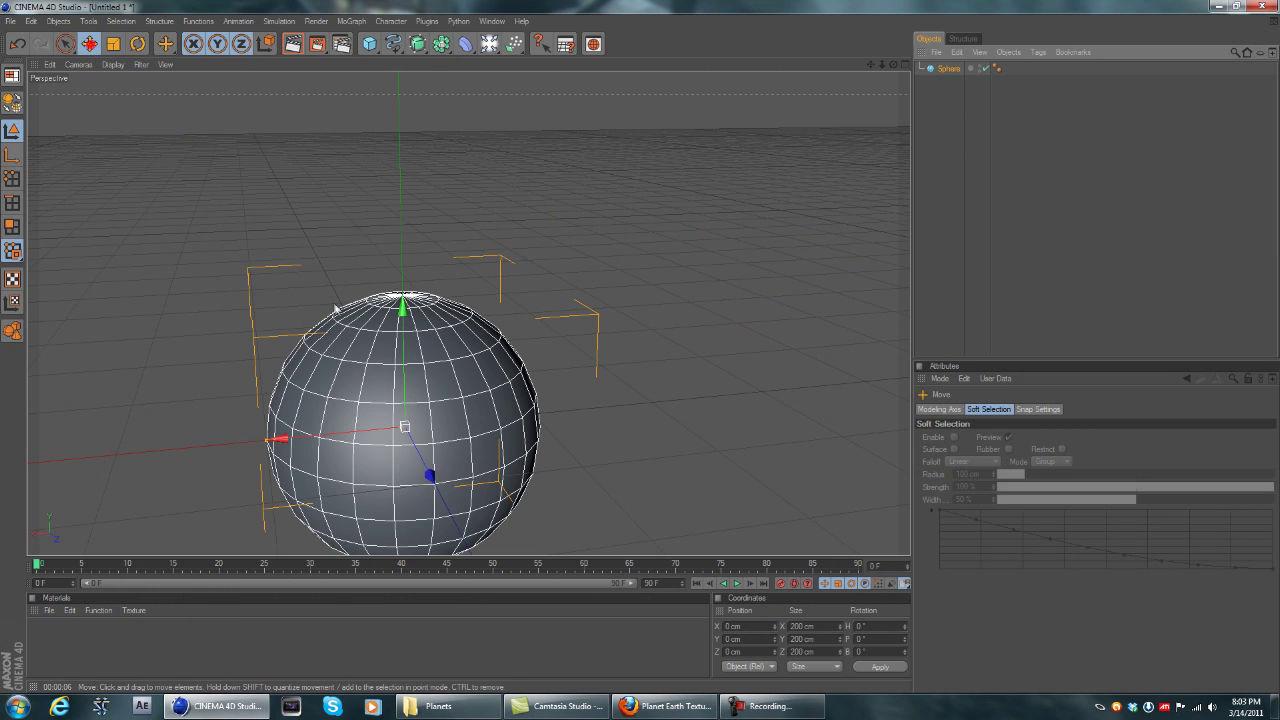
drag(397, 350, 397, 125)
alt+middle_drag(584, 200, 657, 303)
scroll(656, 304, down, 3)
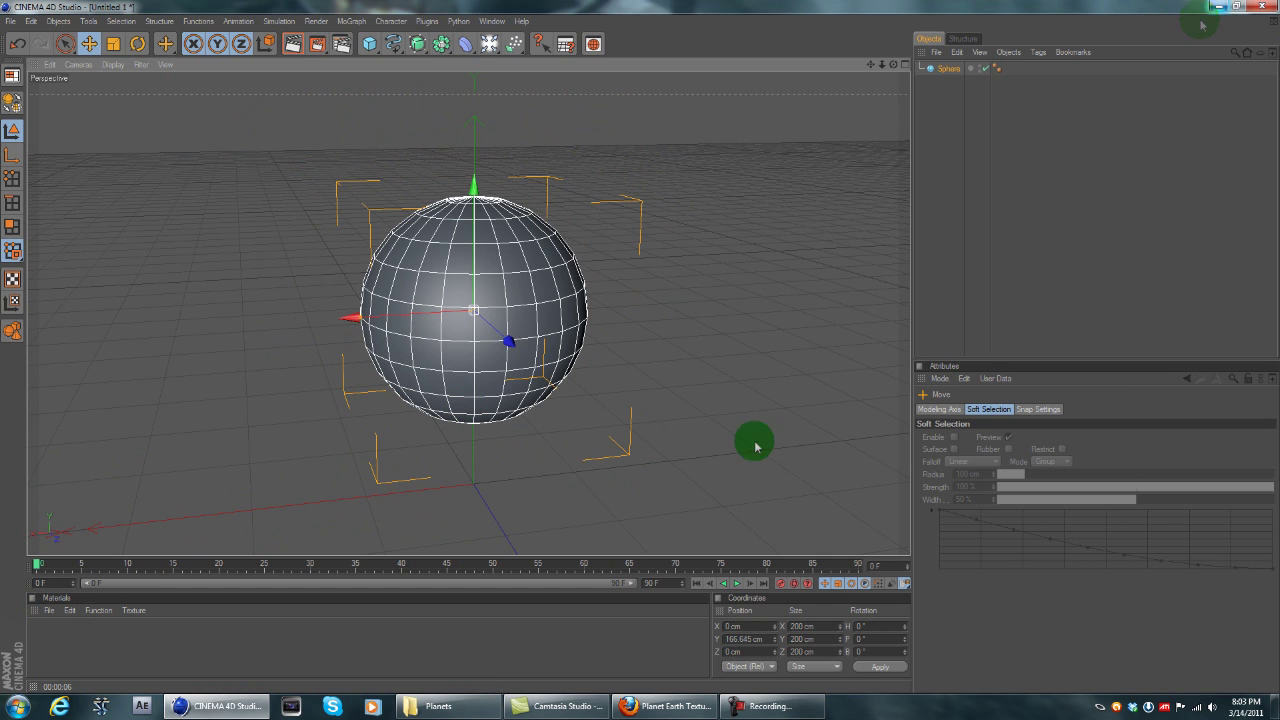
Step: Create a material from EarthMap_2500x1250 in the Planets folder, copying the image to the document location
click(440, 706)
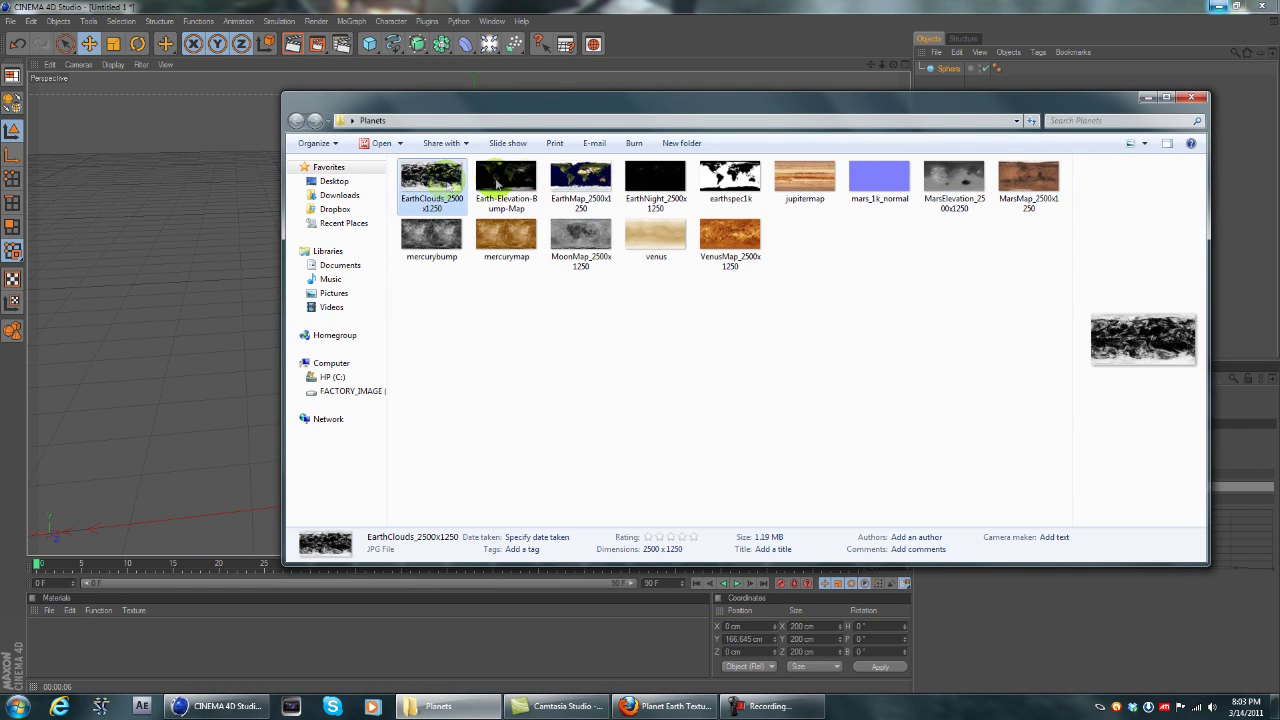
click(571, 191)
drag(53, 640, 320, 517)
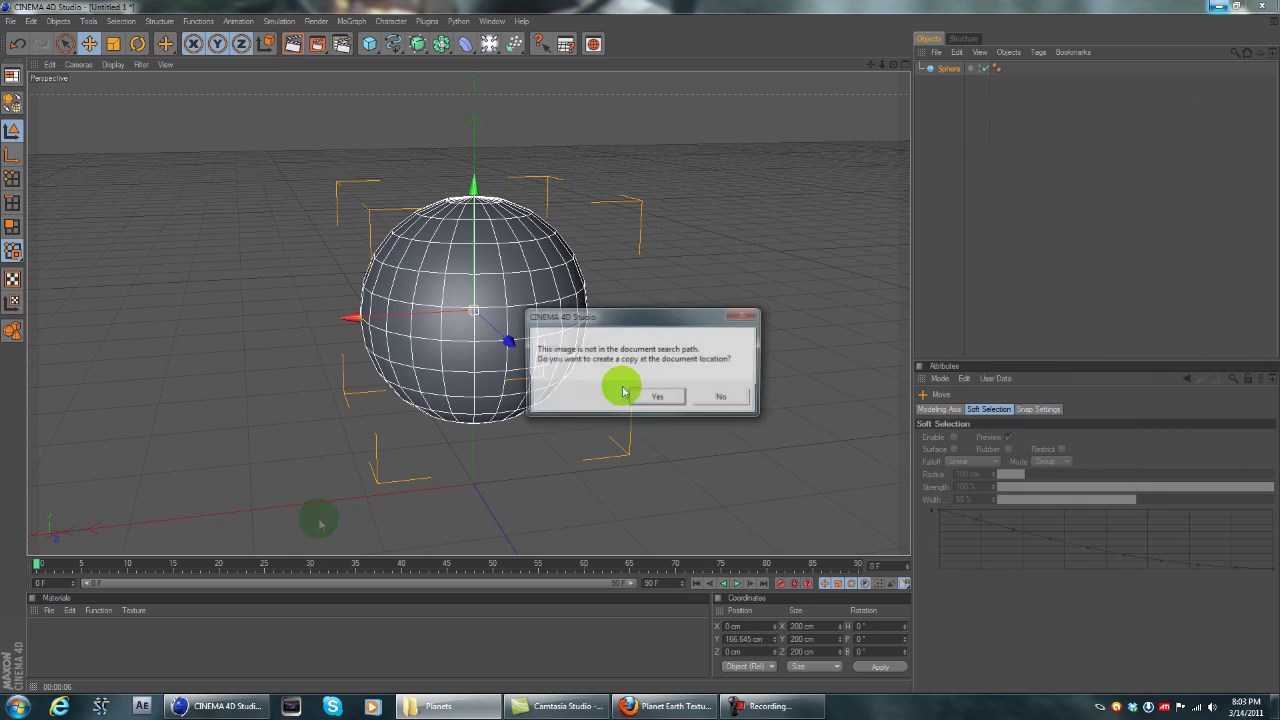
click(656, 398)
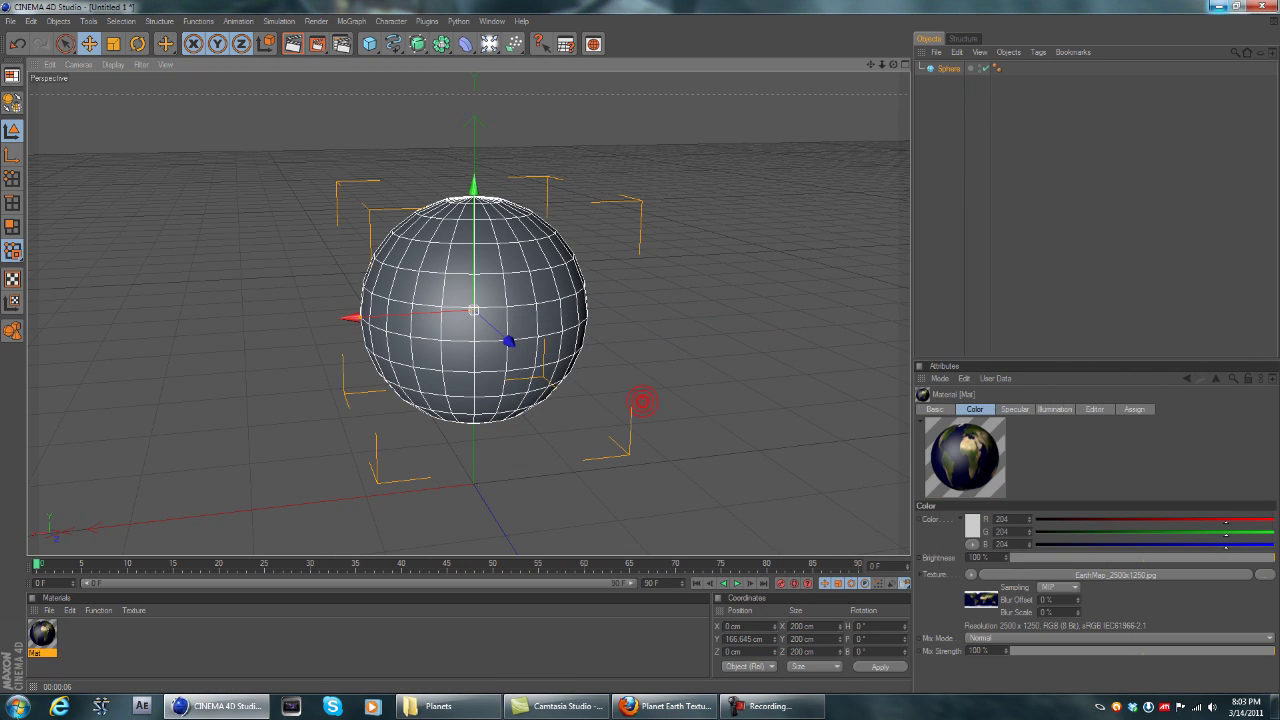
Step: Rename the new material as Earth
click(44, 655)
click(281, 606)
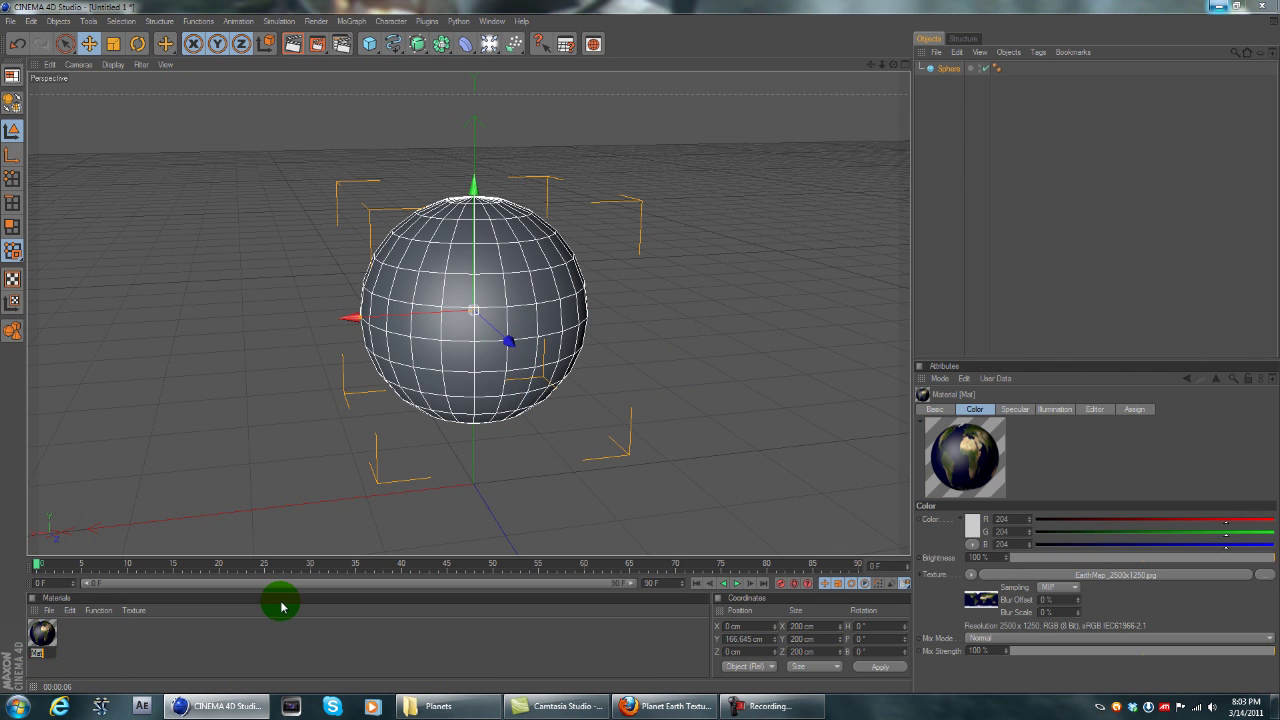
text(Earth)
key(Return)
click(169, 638)
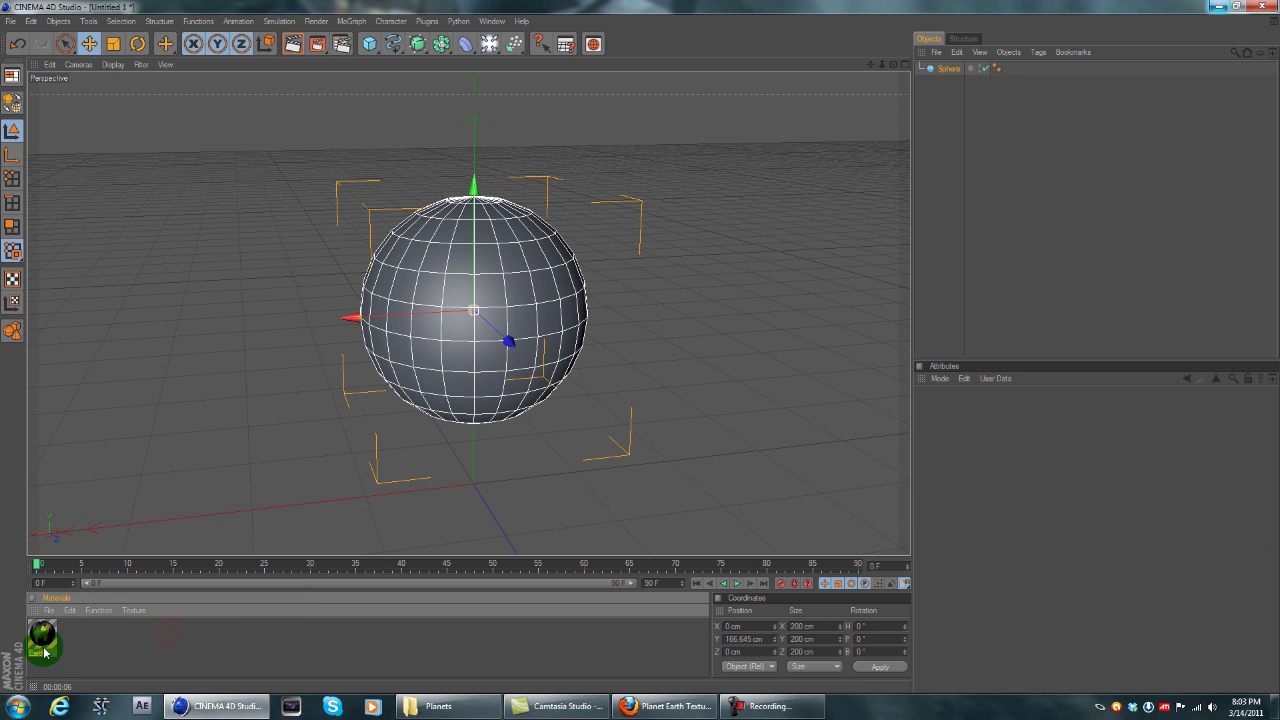
Step: Turn off the Specular channel of the Earth material and close its editor
double_click(42, 633)
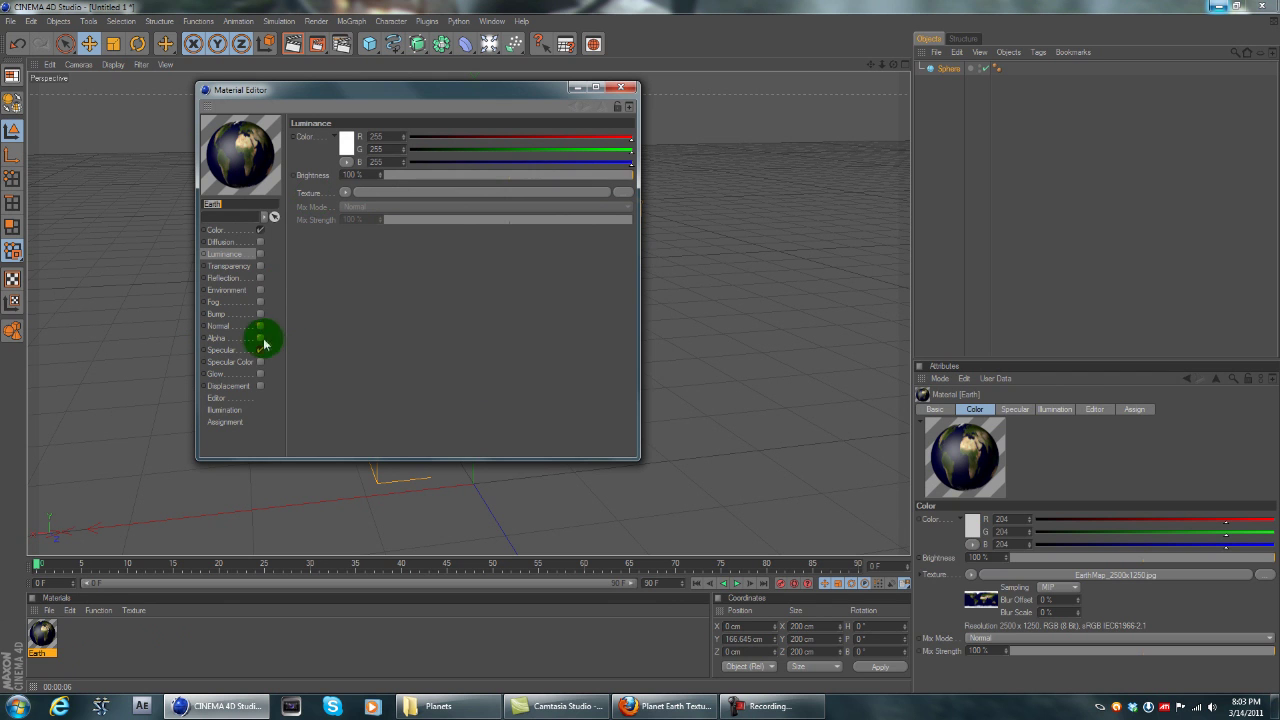
drag(262, 92, 320, 102)
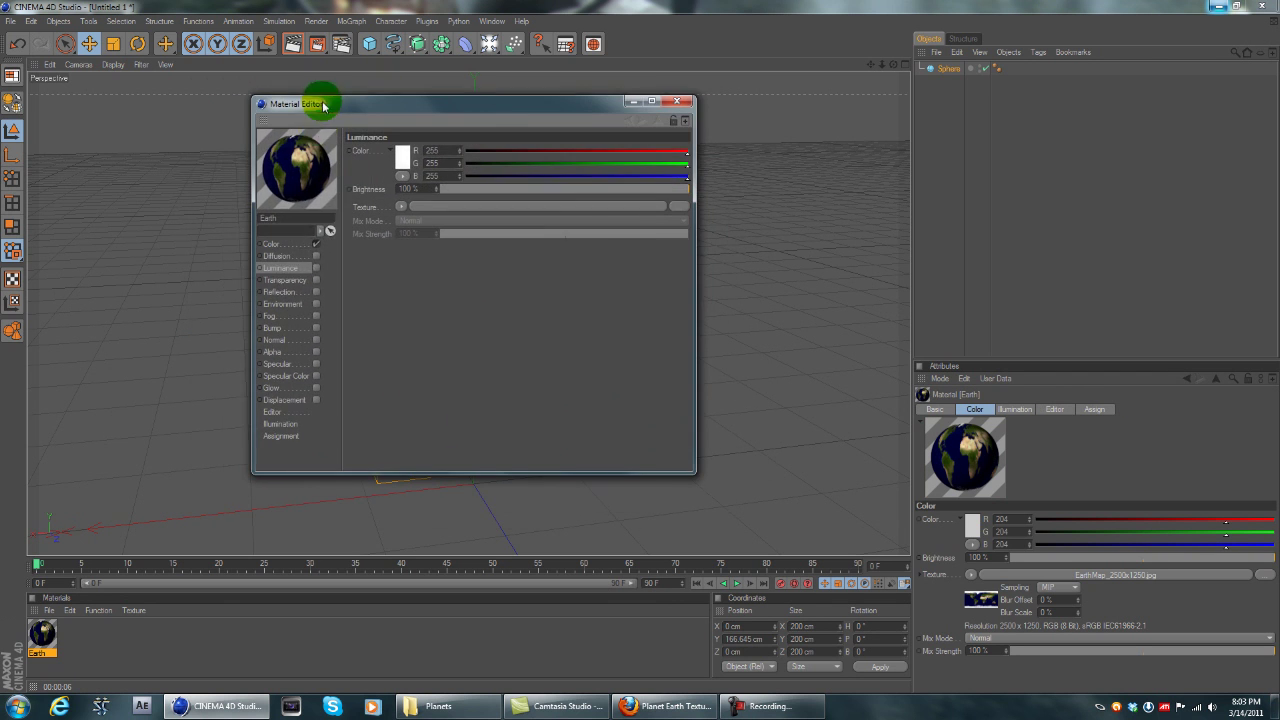
click(313, 370)
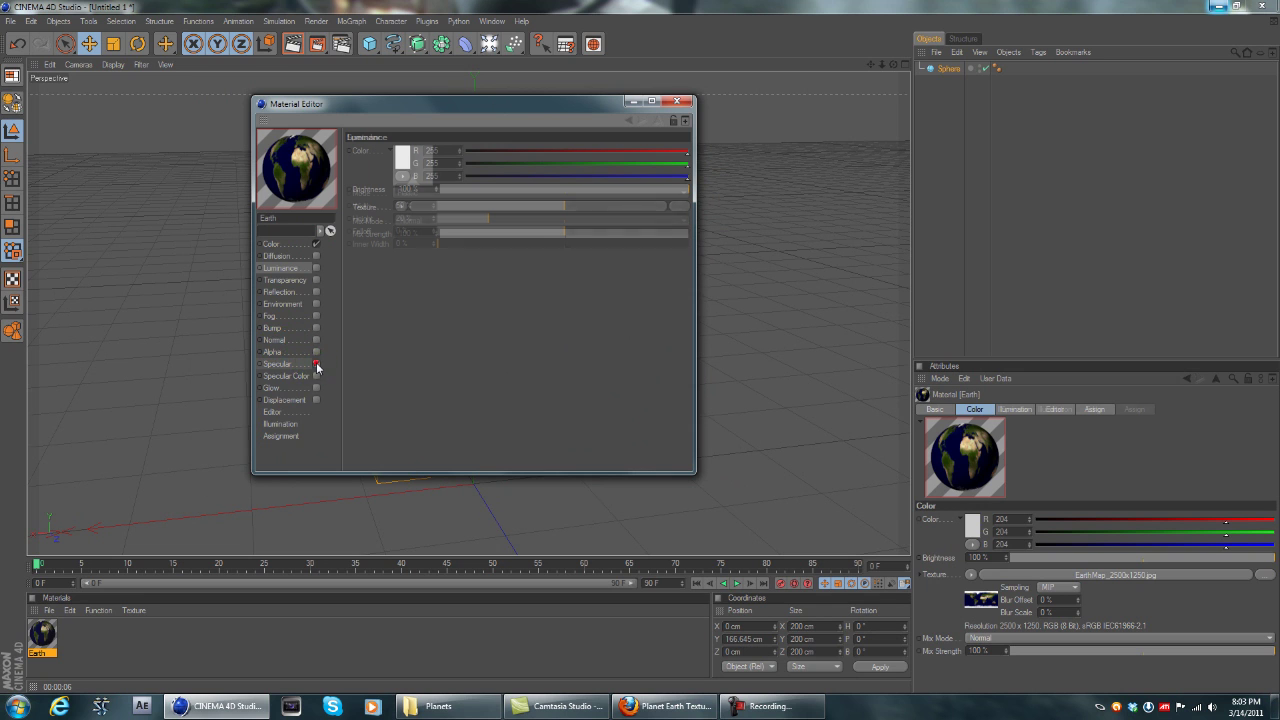
click(314, 364)
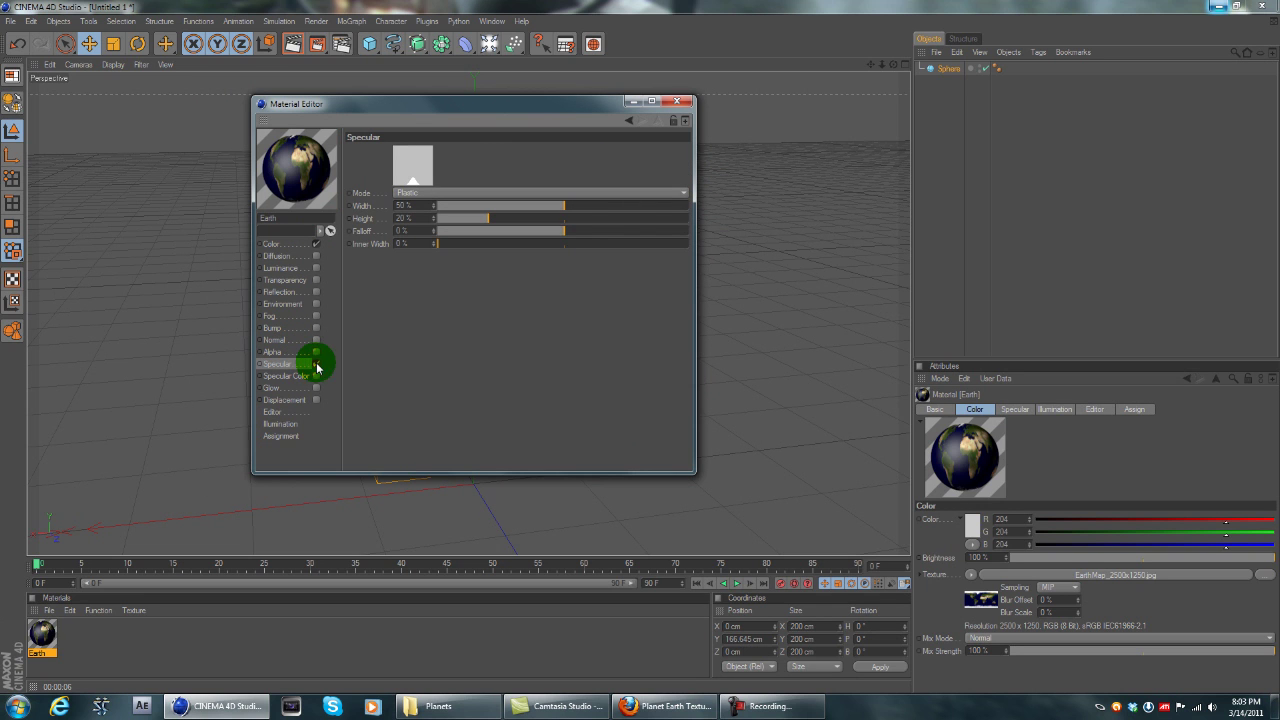
click(680, 102)
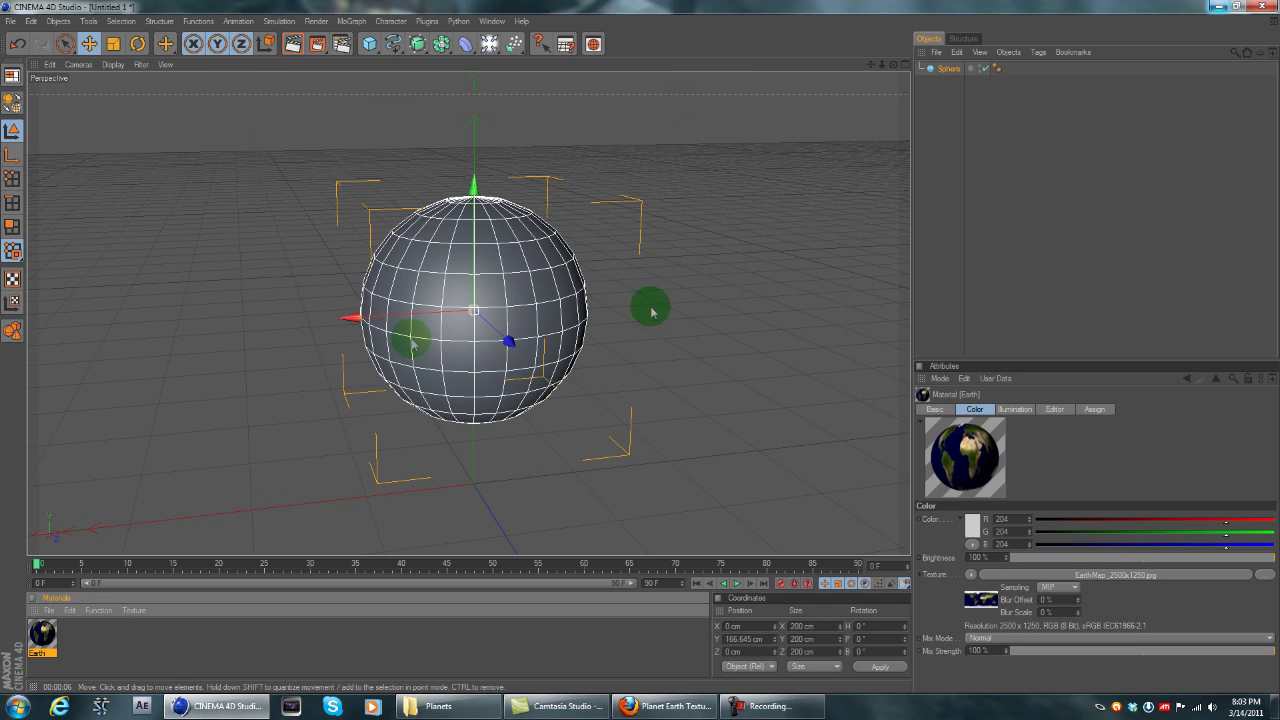
Step: Apply the Earth material to the sphere and preview it rendered in the viewport
click(257, 295)
drag(57, 632, 1004, 133)
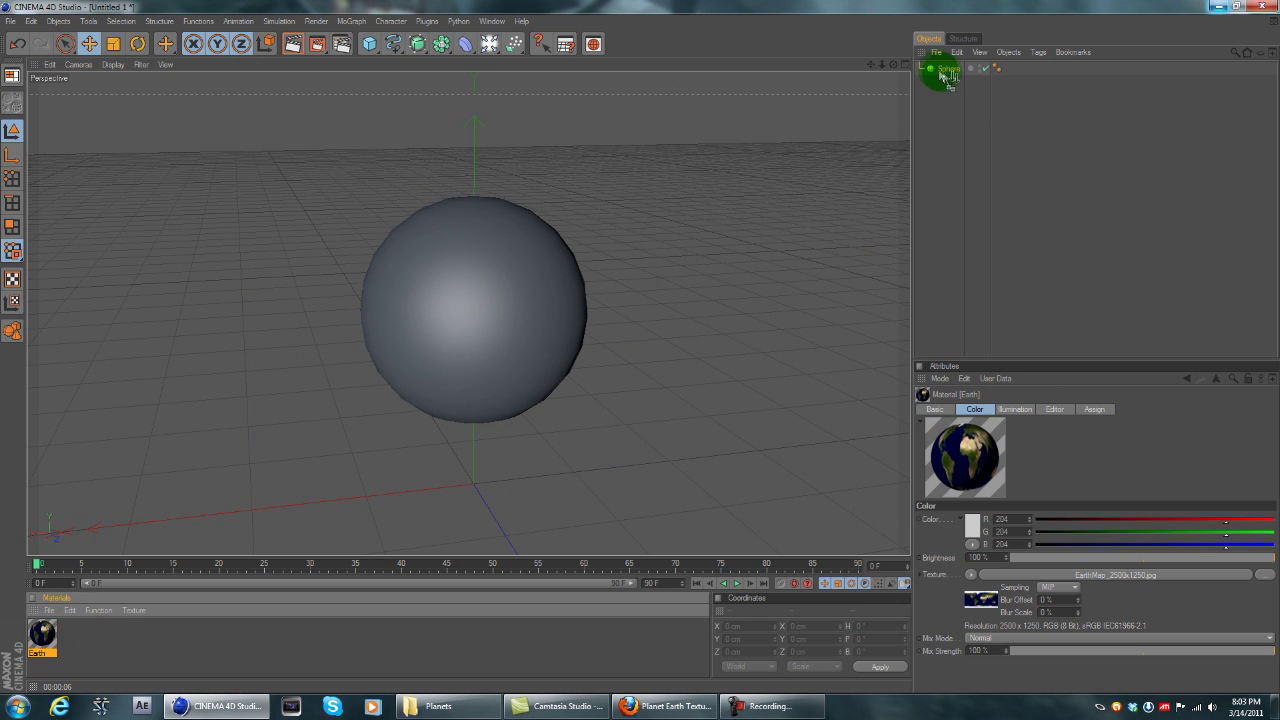
drag(944, 75, 945, 72)
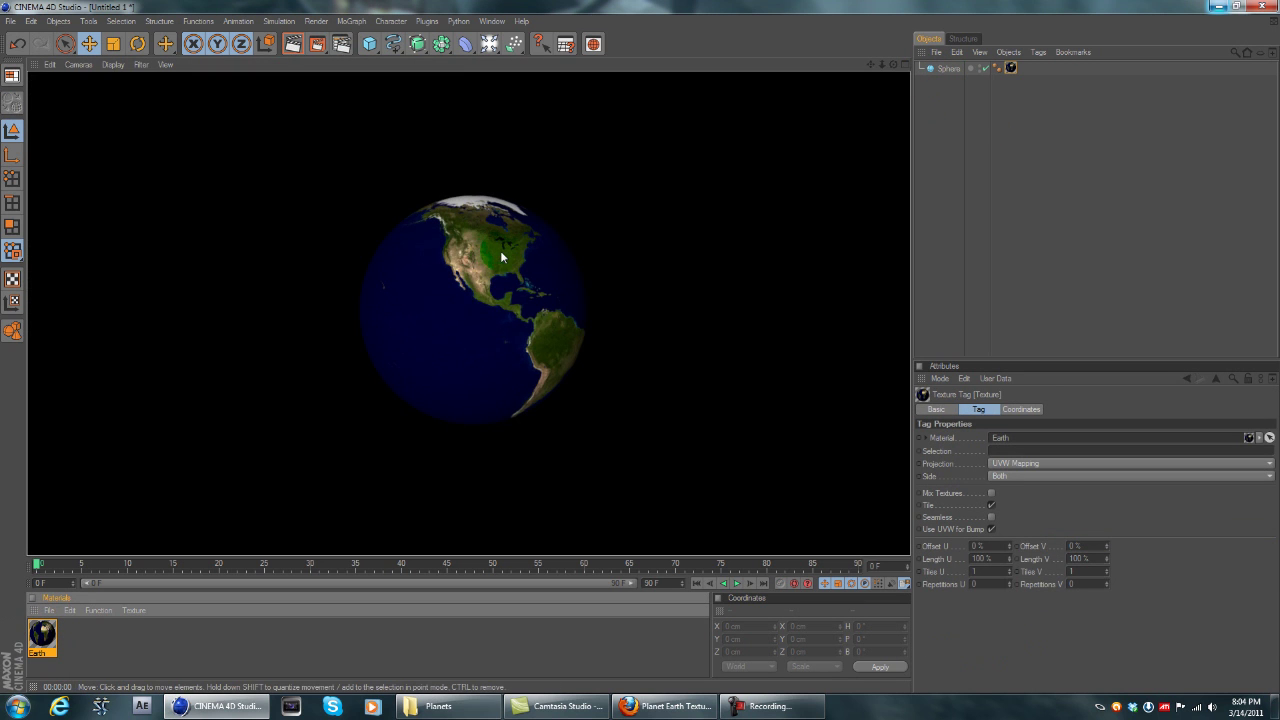
click(472, 292)
scroll(472, 300, down, 5)
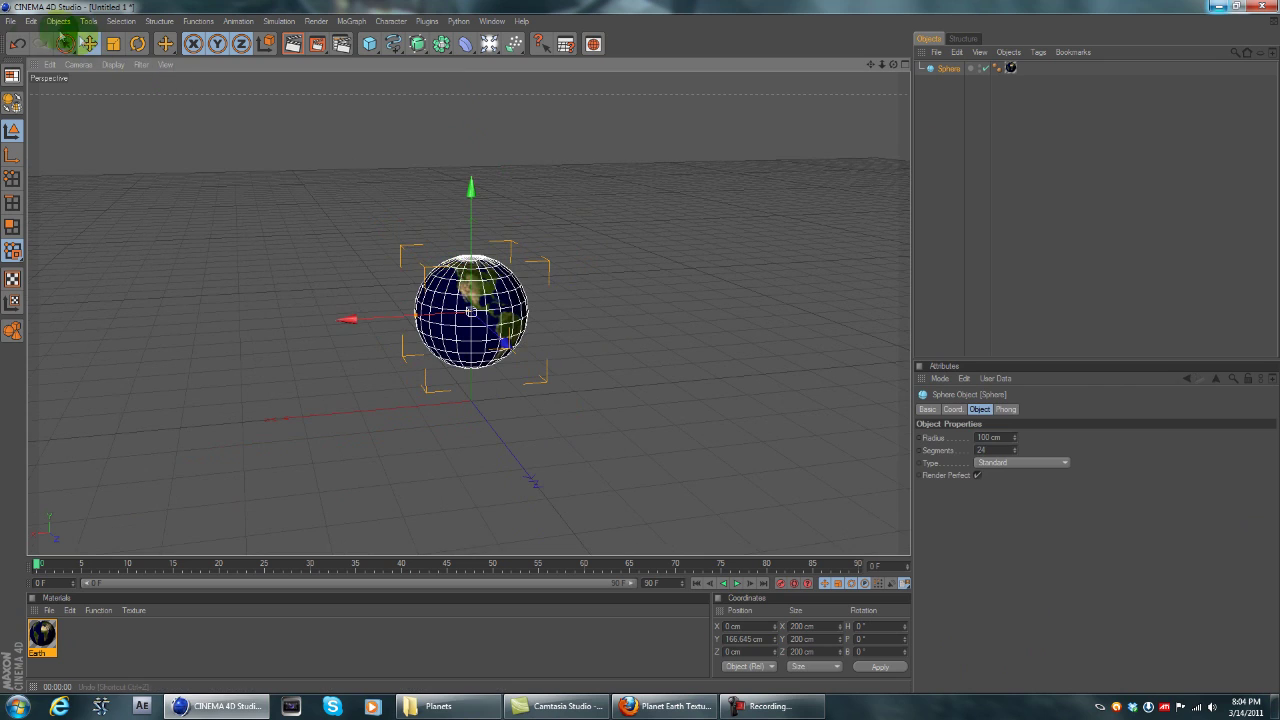
Step: Scale the sphere up to about 1062 cm across and render the view
click(134, 44)
drag(604, 298, 640, 346)
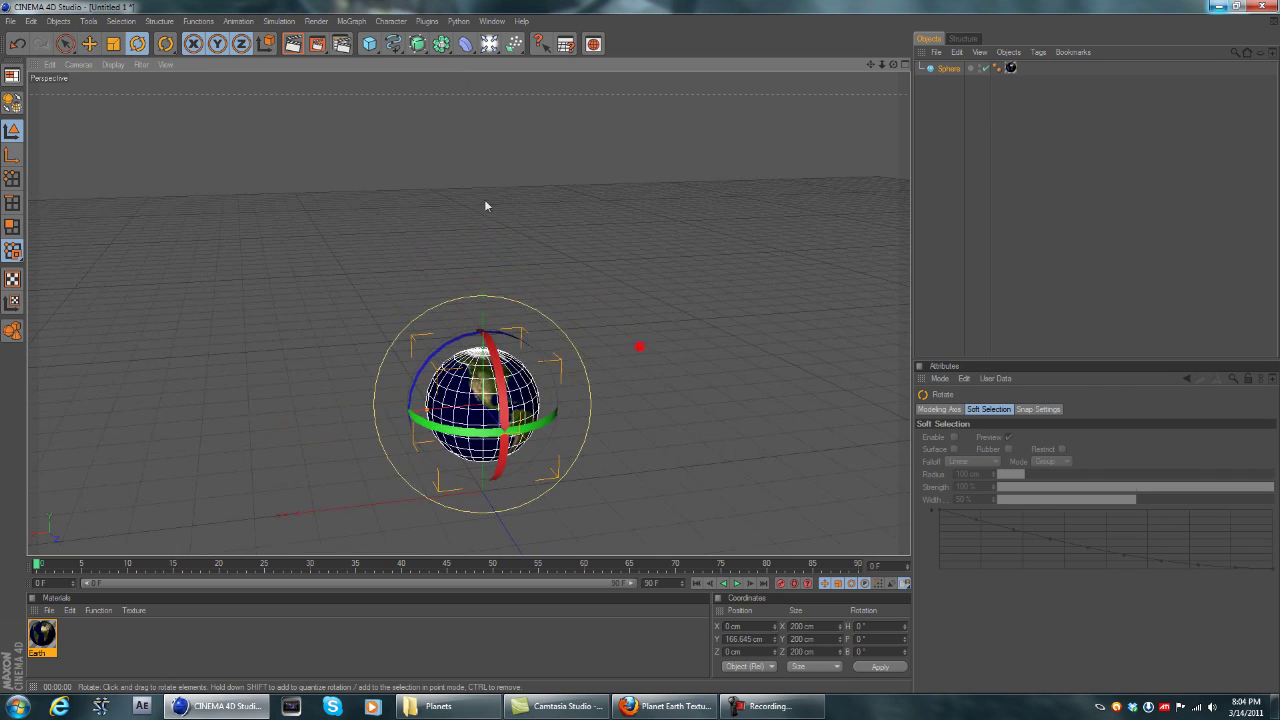
click(115, 44)
drag(362, 418, 540, 418)
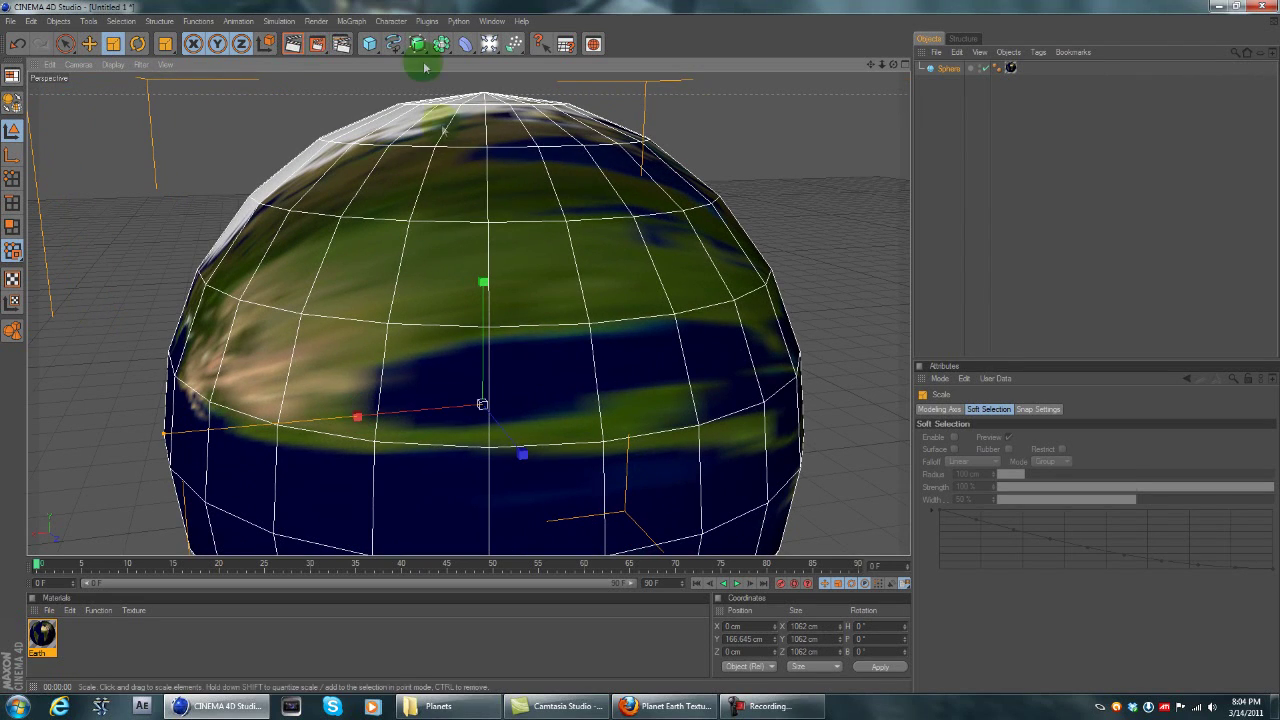
click(289, 46)
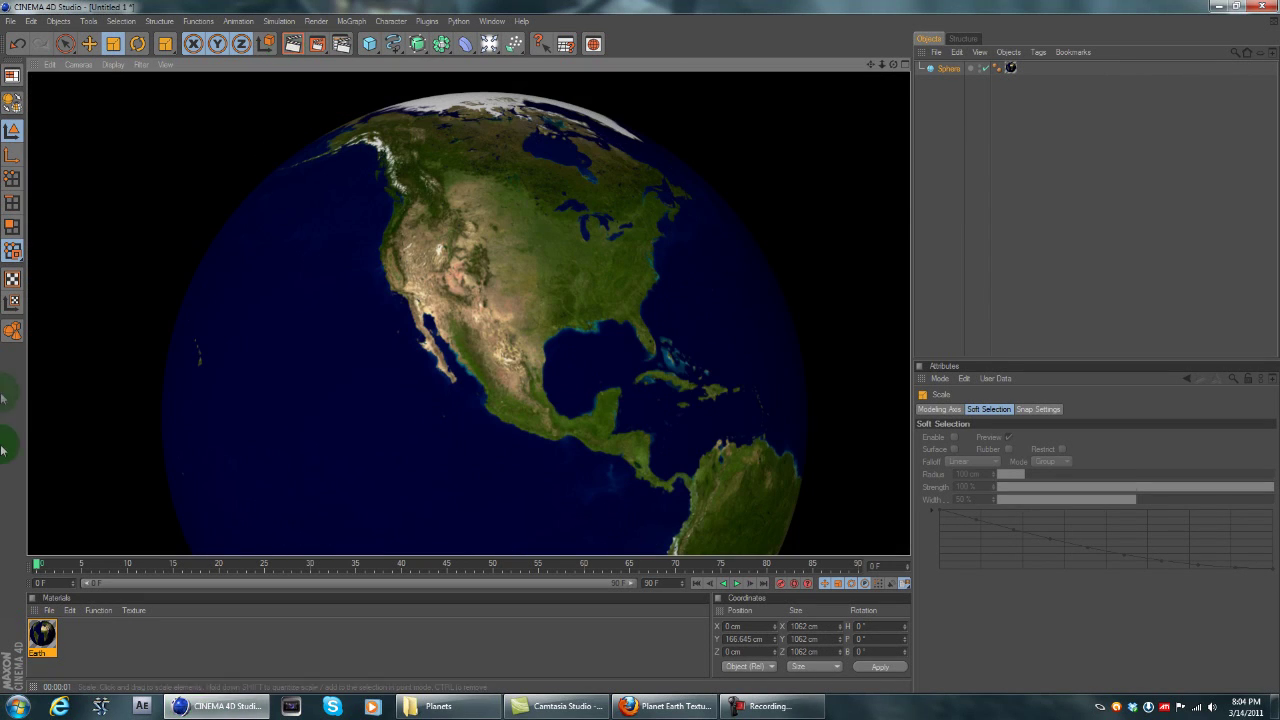
Step: Scale the sphere down to about 41 cm across
click(42, 635)
drag(368, 430, 295, 430)
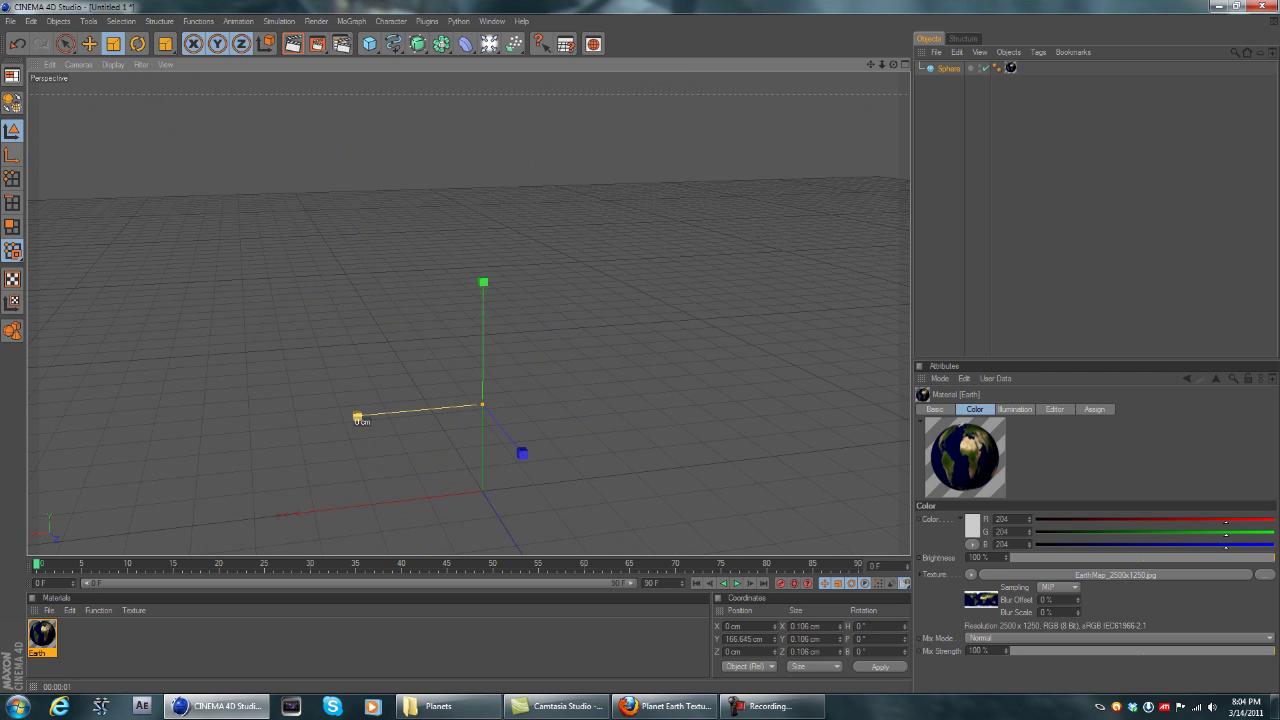
click(98, 47)
Step: Frame the small Earth sphere close up and inspect its surface in a viewport render
scroll(463, 391, up, 10)
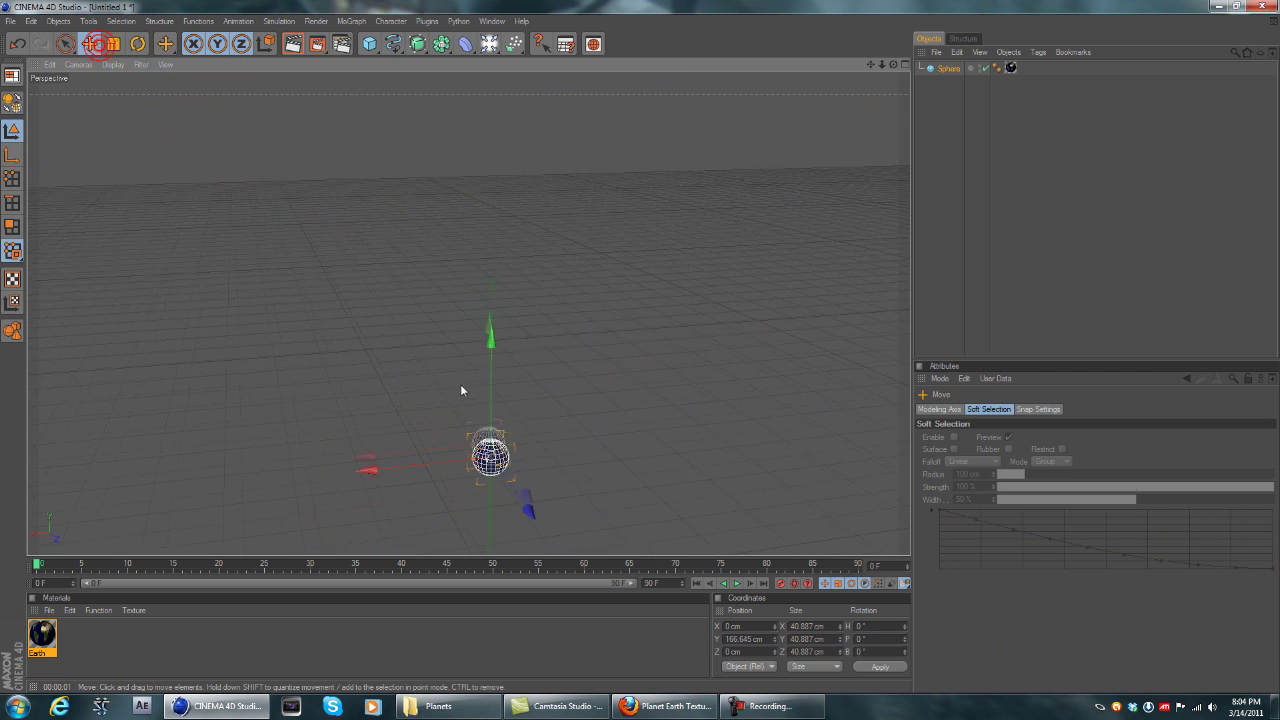
alt+middle_drag(734, 524, 612, 246)
key(f)
alt+middle_drag(615, 452, 525, 523)
scroll(600, 220, up, 5)
alt+middle_drag(652, 207, 642, 605)
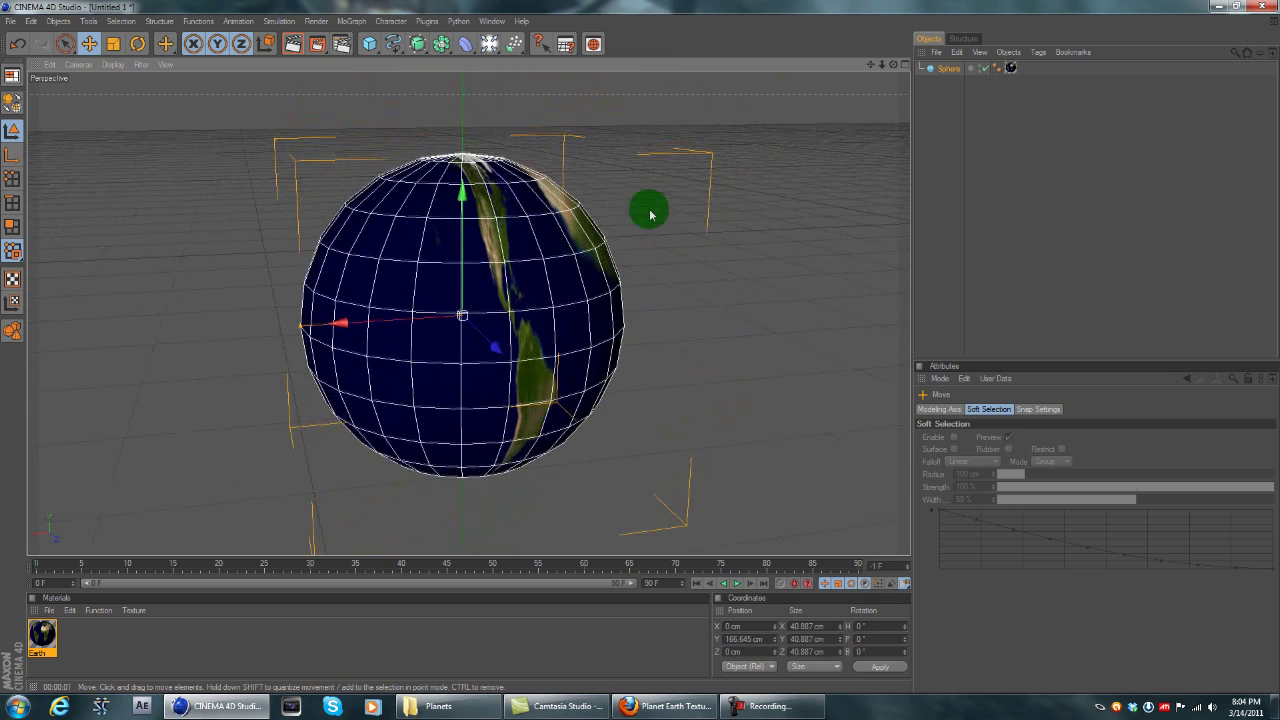
click(298, 51)
click(297, 47)
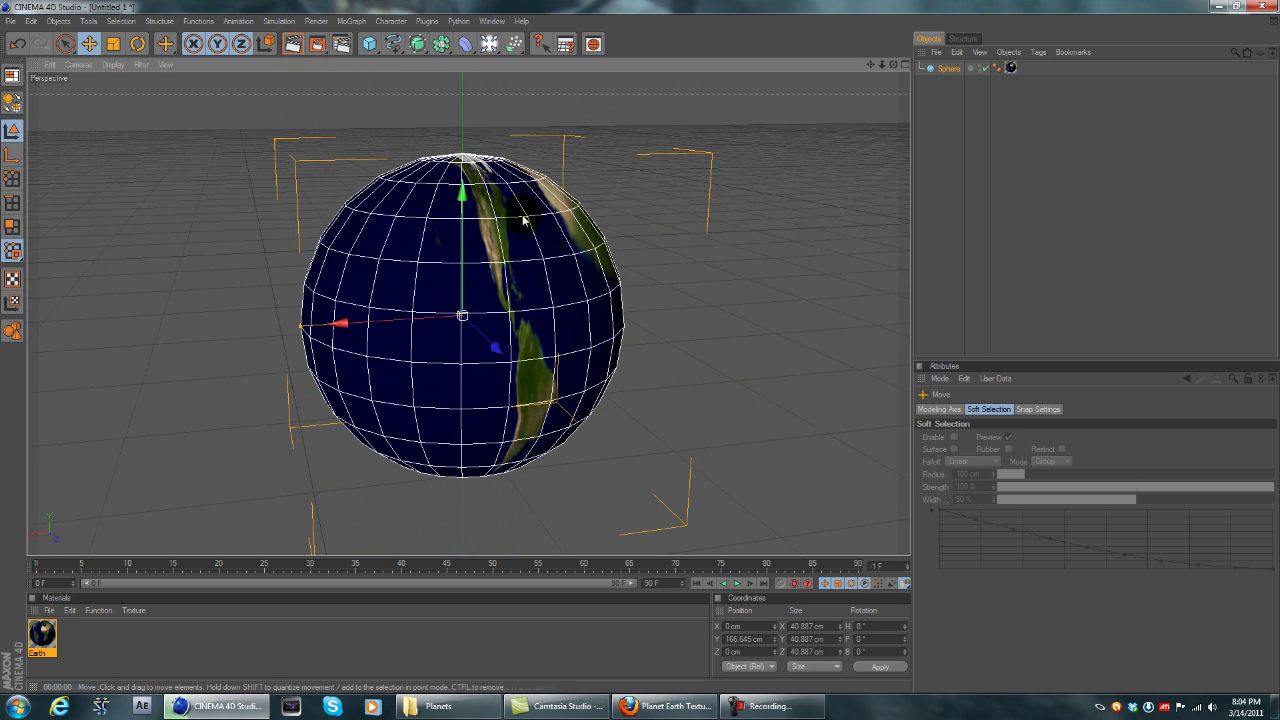
click(563, 303)
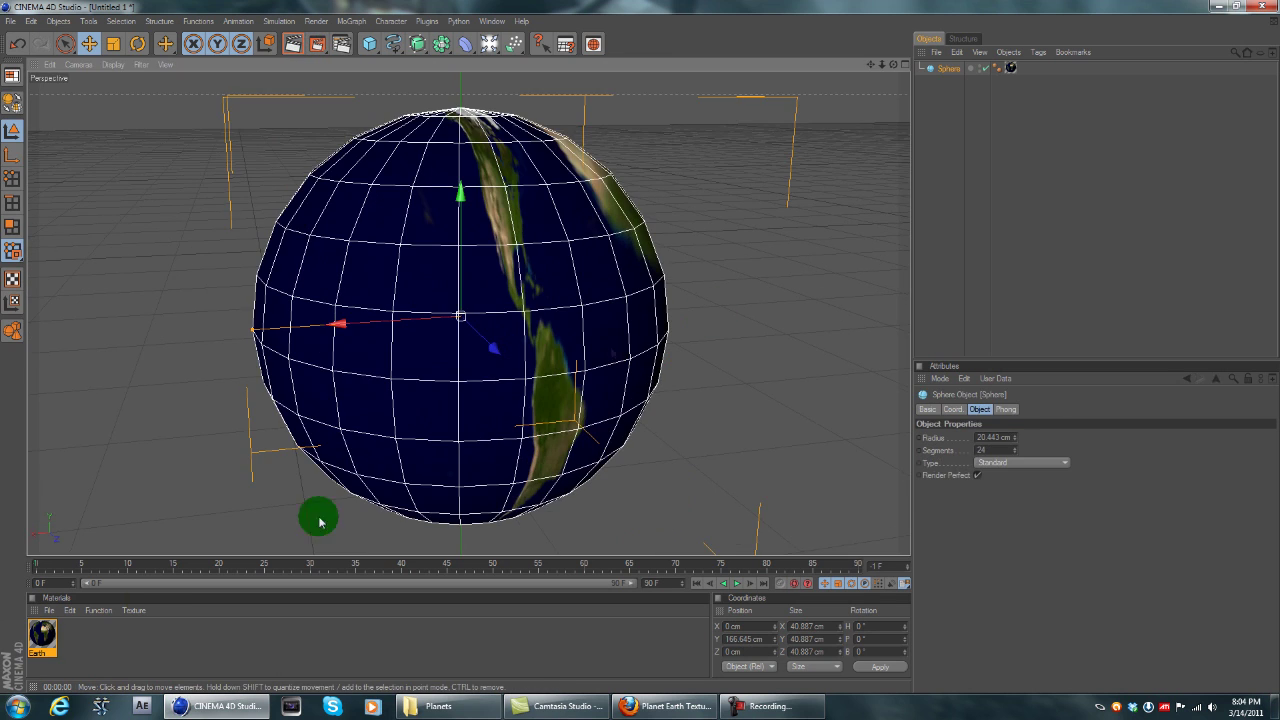
Step: Scale the Earth sphere back up to about 188 cm across, with the Americas in view
click(43, 634)
click(113, 44)
scroll(377, 266, down, 10)
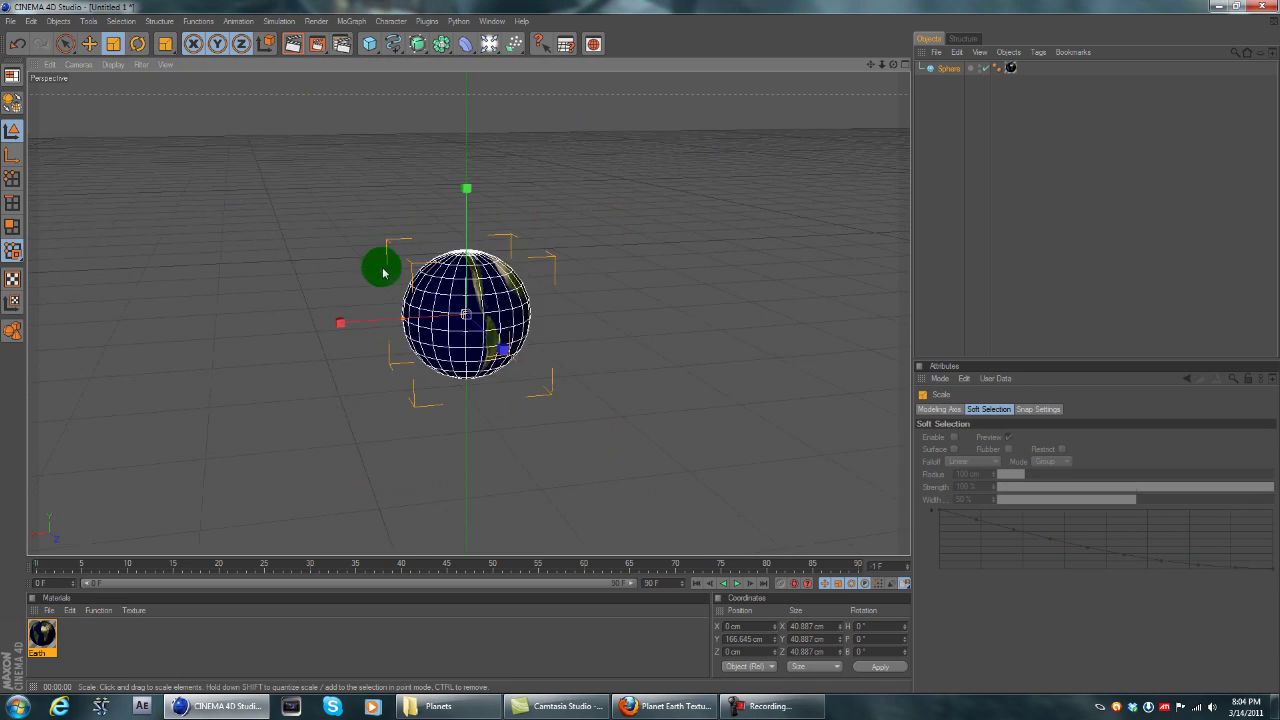
drag(352, 323, 352, 323)
scroll(354, 323, down, 4)
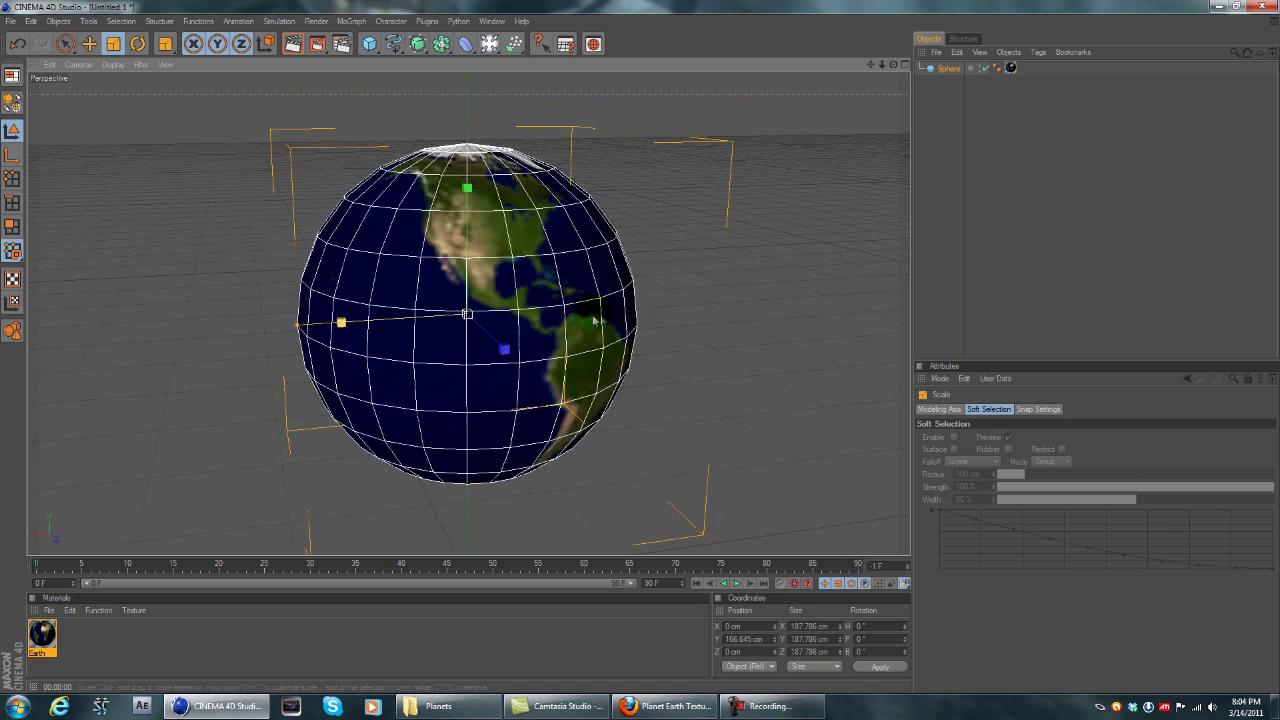
Step: Open the Earth material for editing and enable its Luminance channel
alt+middle_drag(719, 307, 684, 275)
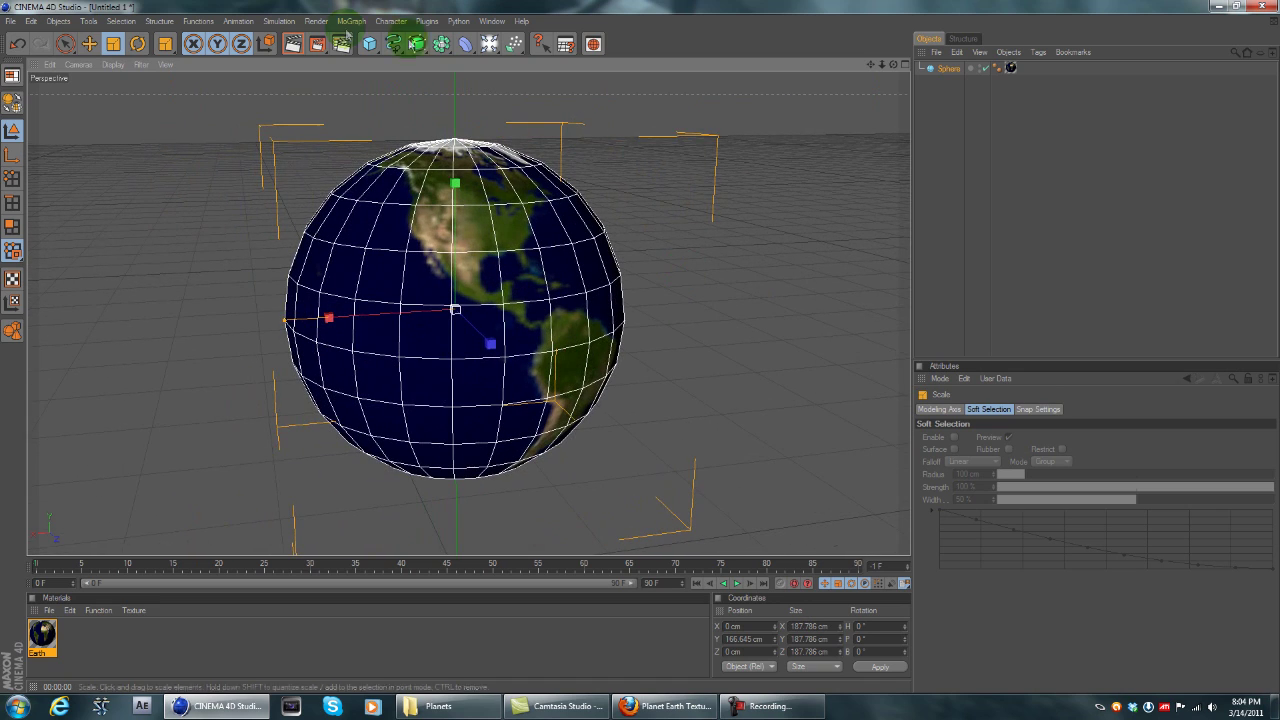
click(872, 290)
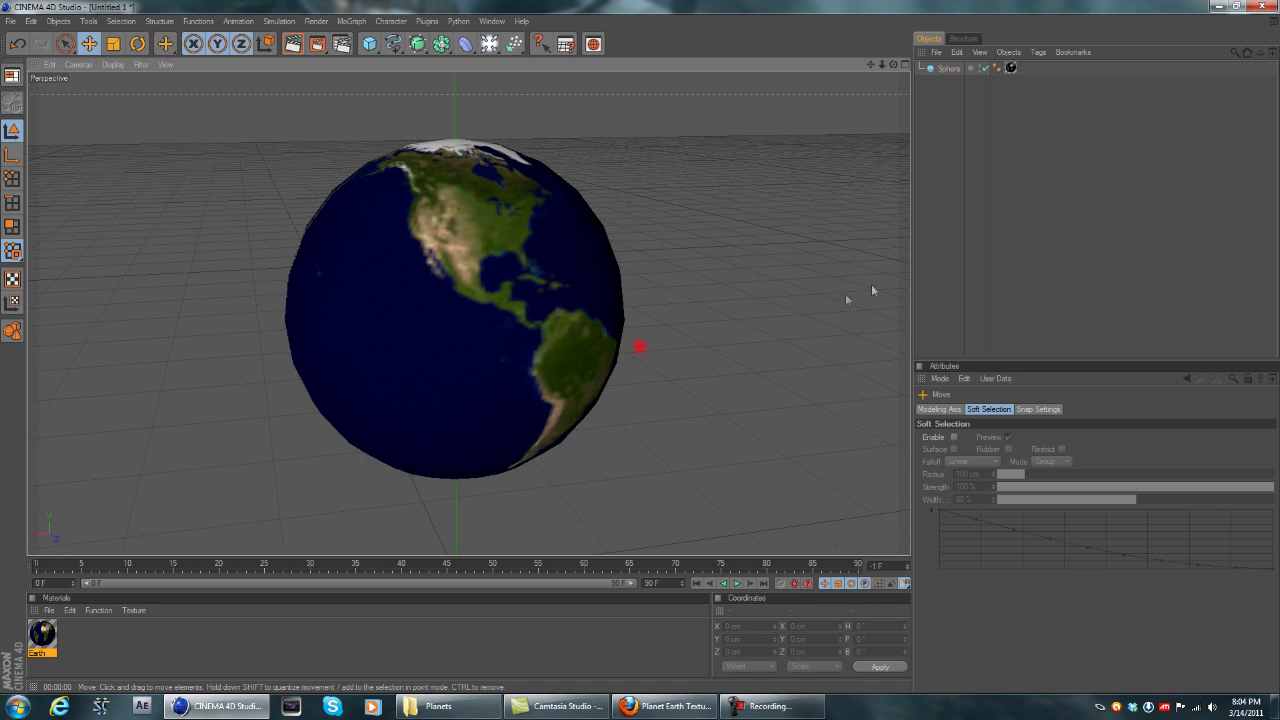
double_click(42, 633)
drag(391, 96, 243, 132)
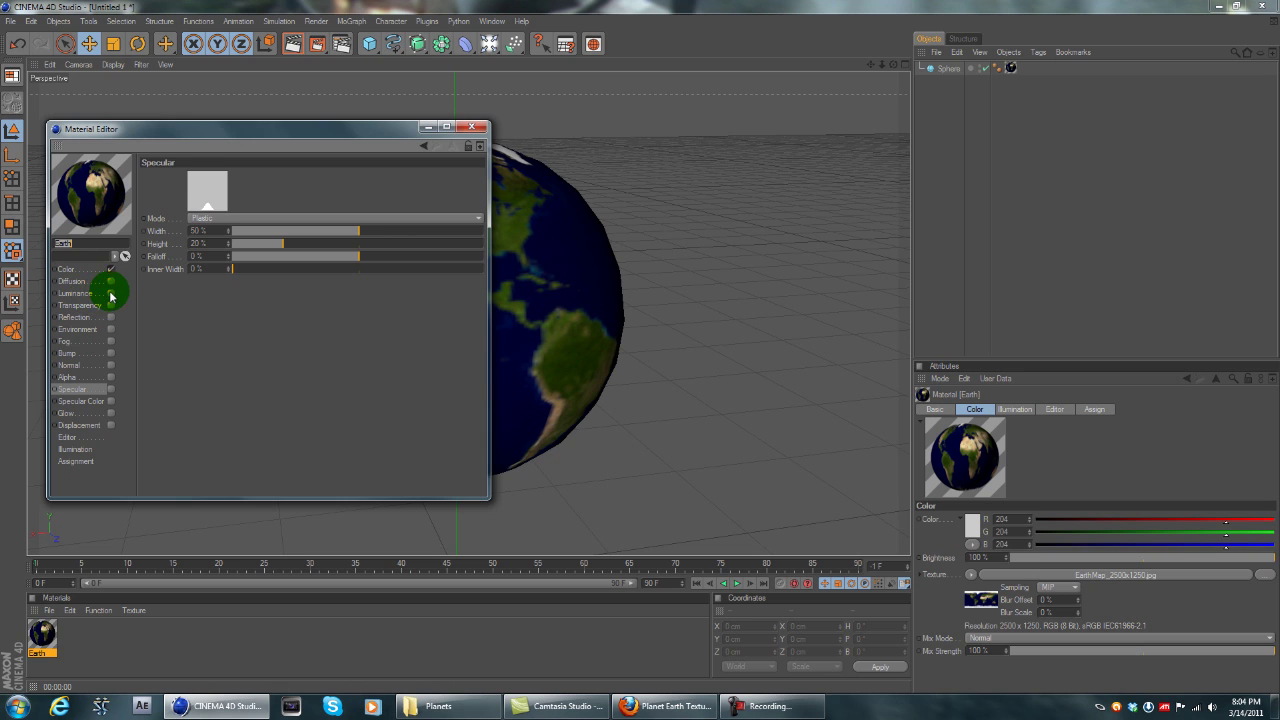
click(70, 294)
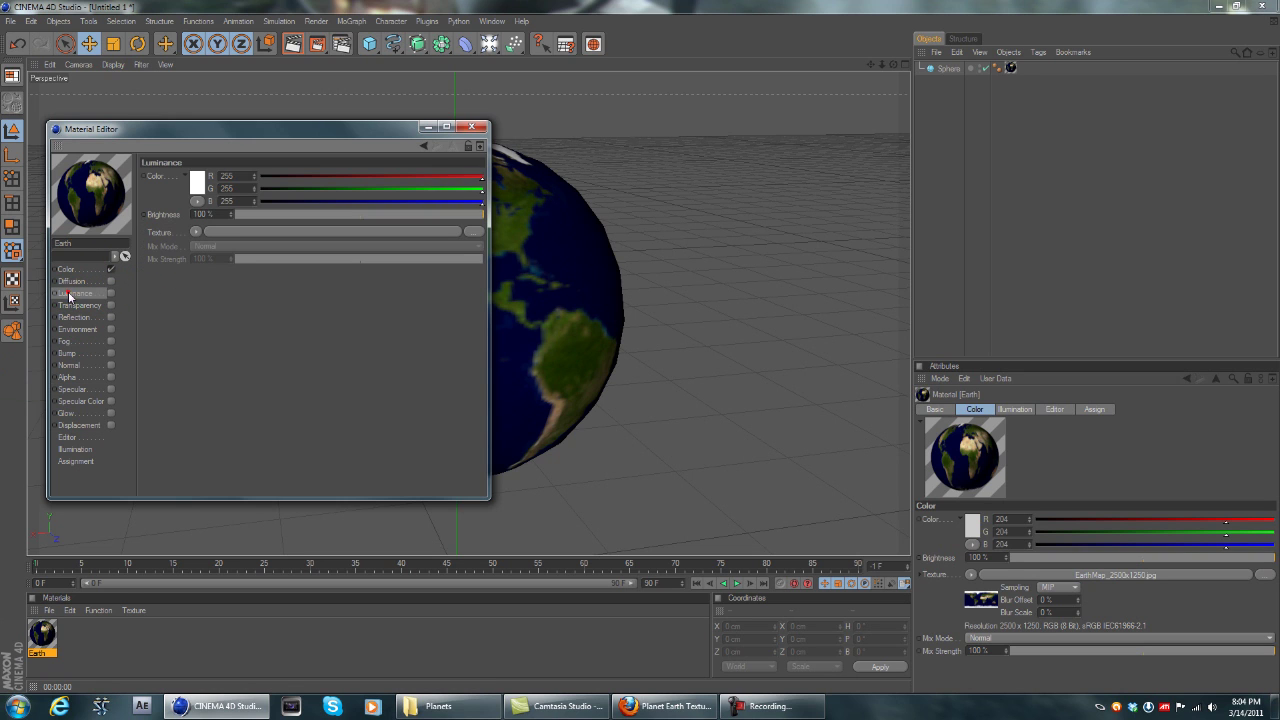
click(110, 293)
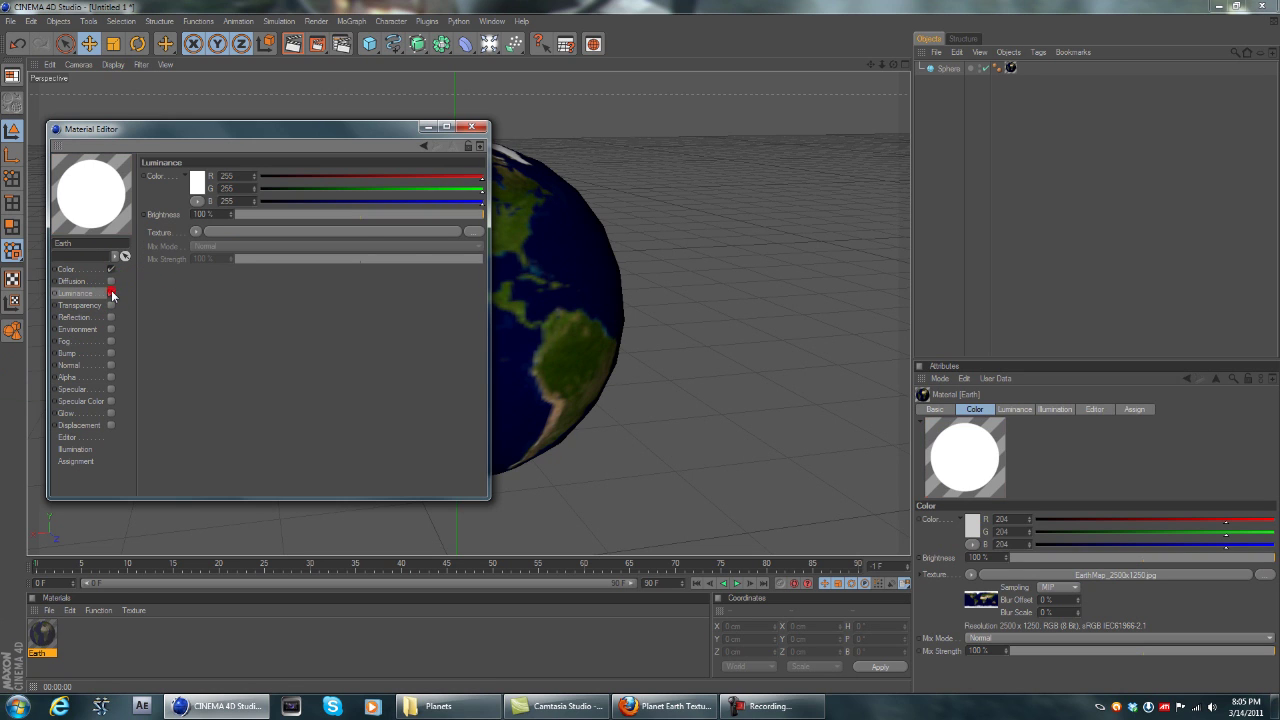
Step: Load EarthNight_2500x1250.jpg as the Luminance texture and close the material's editor
click(195, 233)
click(203, 258)
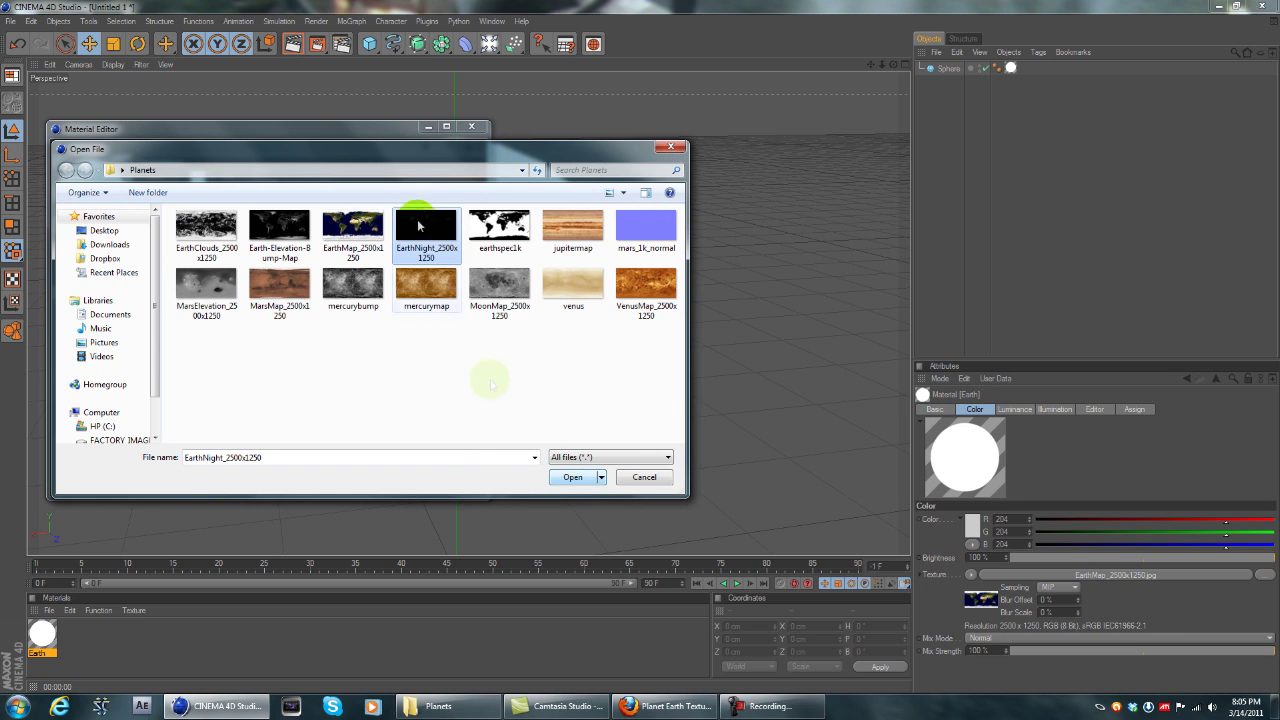
click(571, 480)
click(663, 396)
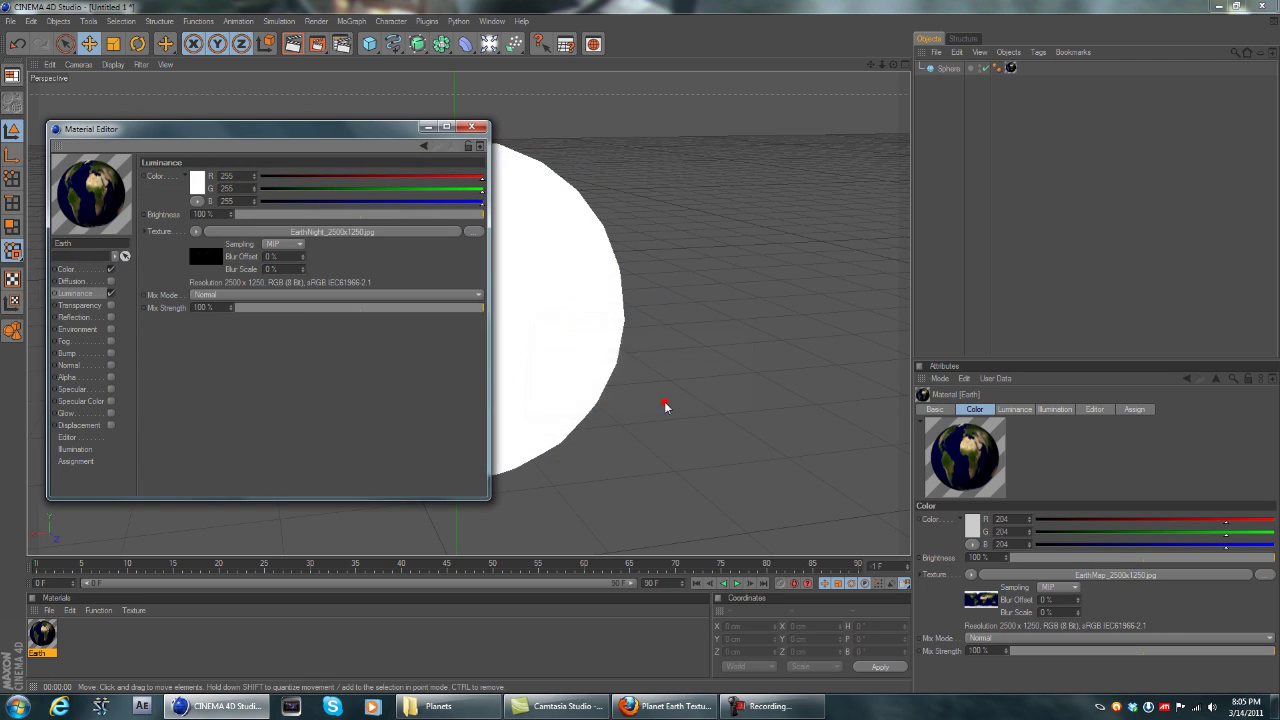
click(475, 130)
Step: Check the night-light texture in viewport renders over Asia and over North America
alt+drag(686, 278, 468, 352)
alt+right_drag(642, 320, 740, 320)
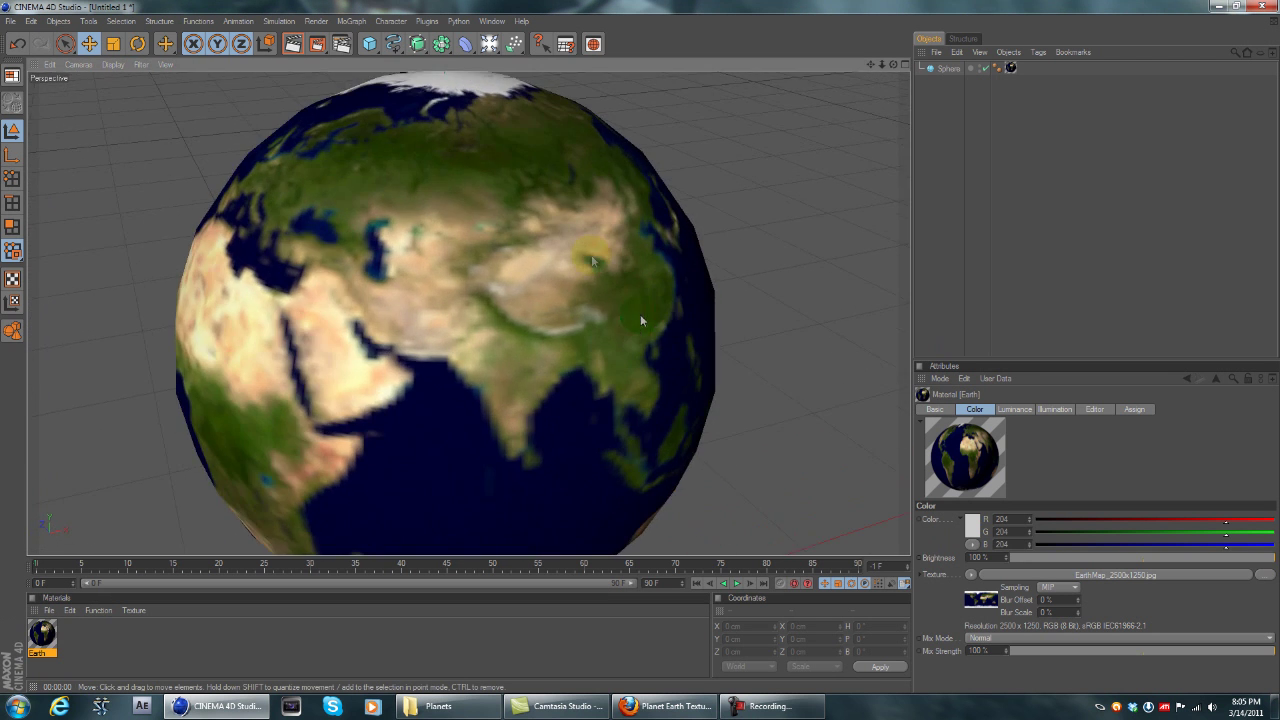
click(292, 44)
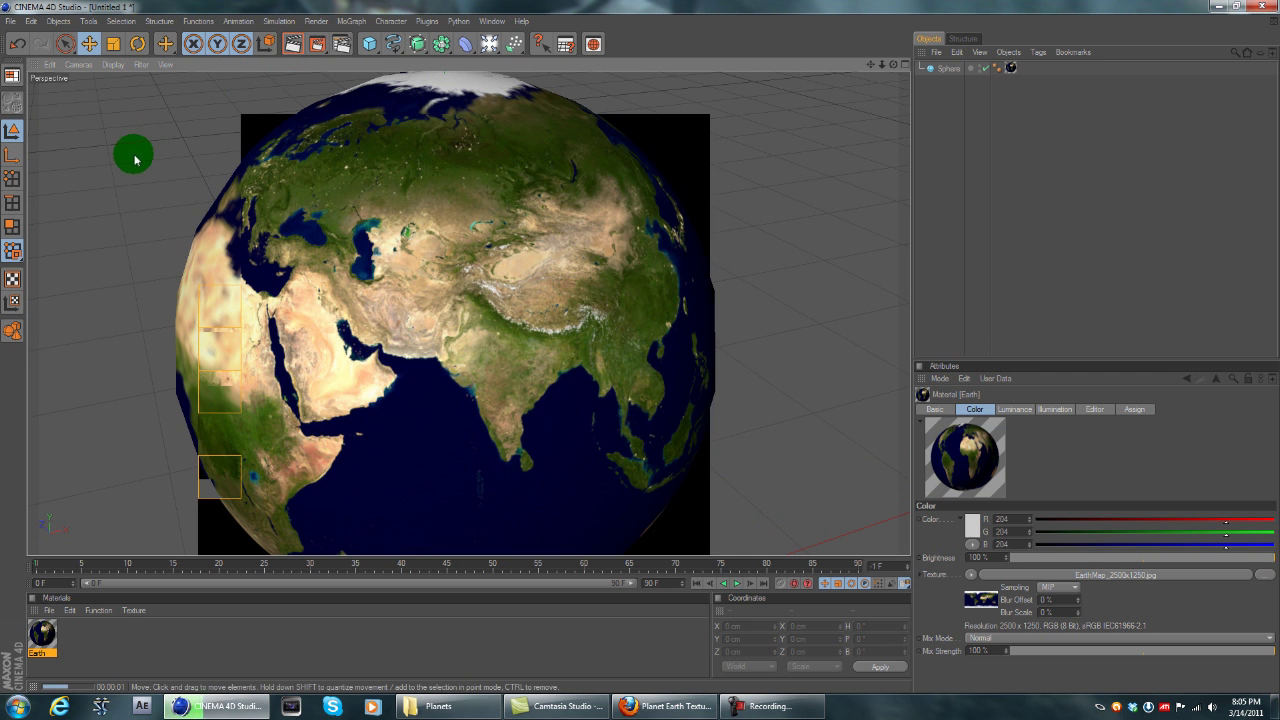
alt+drag(490, 338, 708, 365)
alt+right_drag(838, 249, 833, 253)
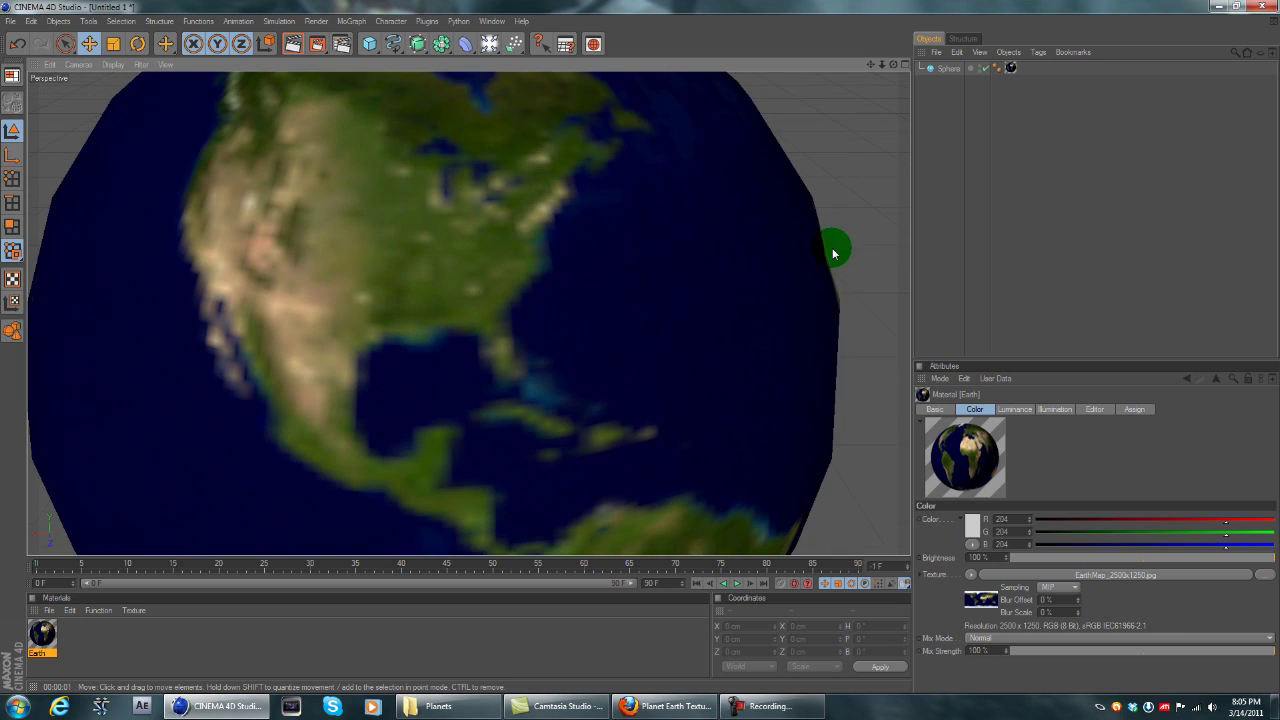
alt+middle_drag(620, 292, 648, 374)
click(296, 49)
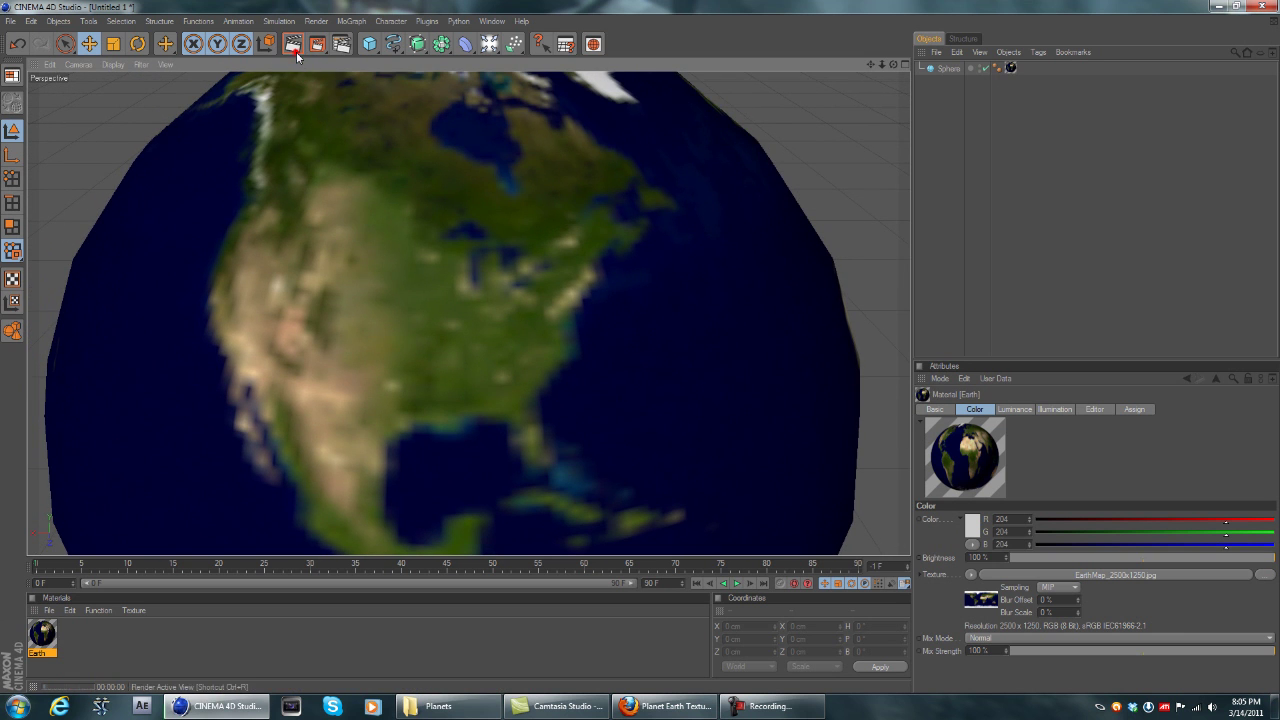
Step: Add an omni light and move it away from the Earth to about Y 124 cm, Z 2451 cm
alt+right_drag(754, 162, 705, 162)
drag(487, 41, 515, 51)
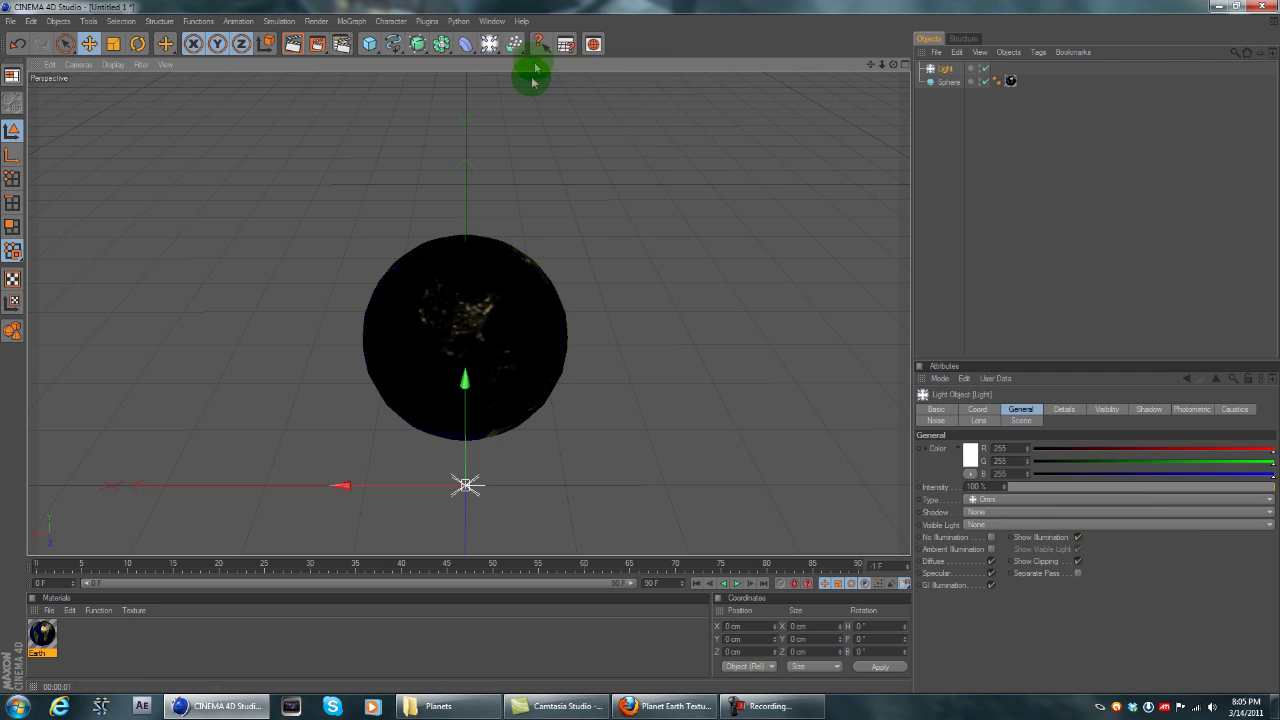
alt+right_drag(597, 358, 539, 364)
scroll(539, 363, down, 2)
drag(468, 411, 470, 520)
scroll(614, 219, up, 1)
alt+right_drag(614, 219, 609, 267)
mouse_move(609, 267)
alt+mouse_down()
mouse_move(638, 345)
mouse_move(613, 108)
alt+mouse_up()
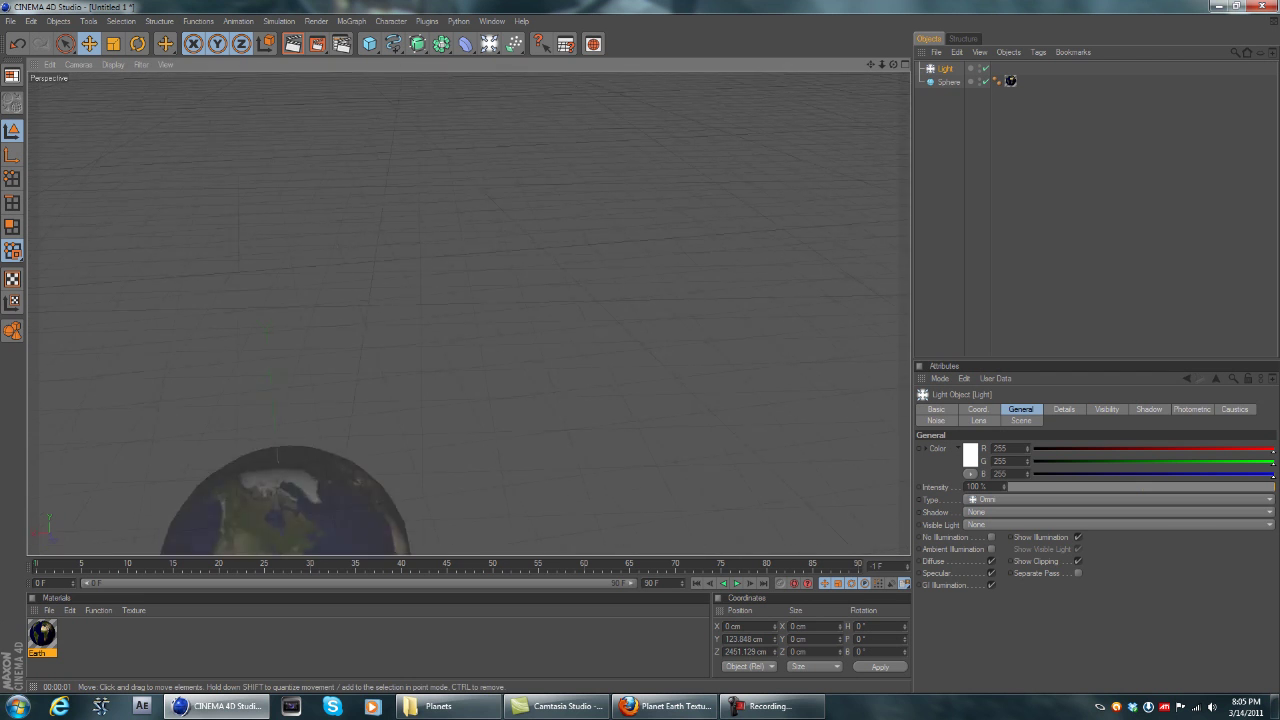
Step: Frame the Earth sphere from its unlit side and examine the city lights in a viewport render
click(952, 108)
click(947, 82)
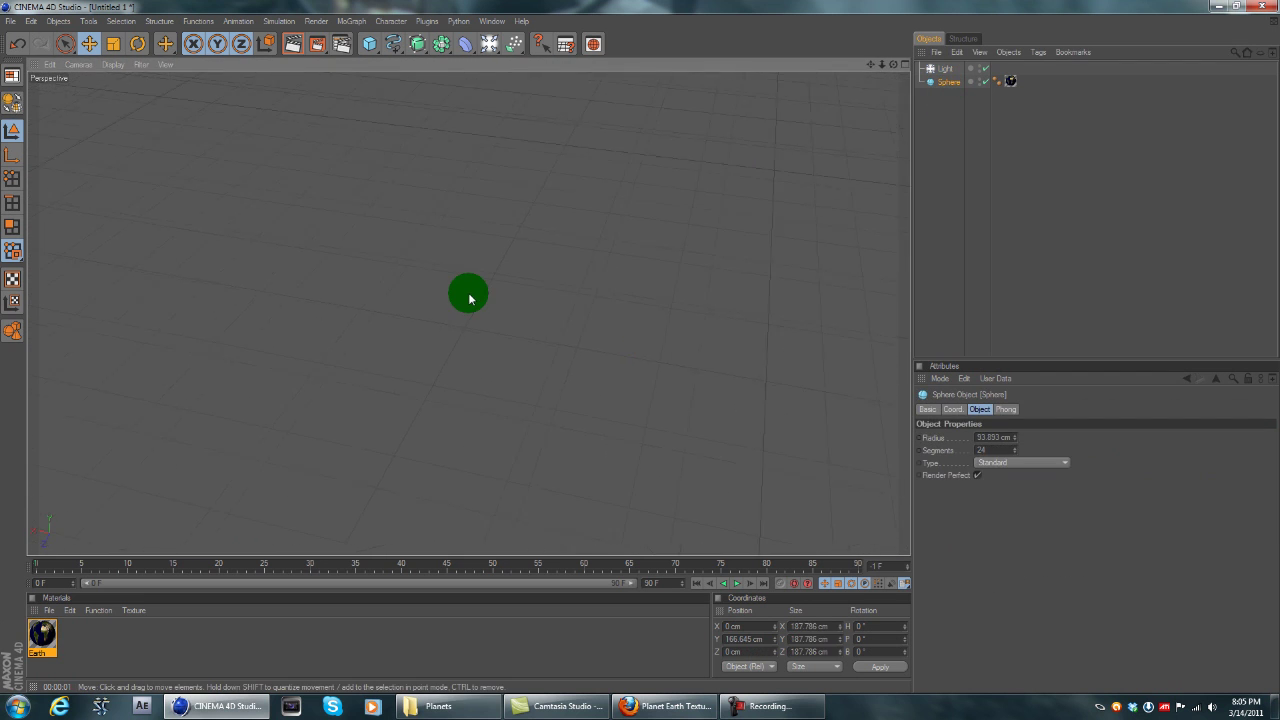
alt+right_drag(470, 288, 458, 290)
alt+drag(458, 290, 638, 346)
scroll(431, 286, up, 5)
scroll(431, 290, up, 2)
mouse_move(431, 290)
alt+mouse_down()
mouse_move(40, 225)
mouse_move(75, 230)
mouse_move(97, 202)
alt+mouse_up()
scroll(97, 202, up, 2)
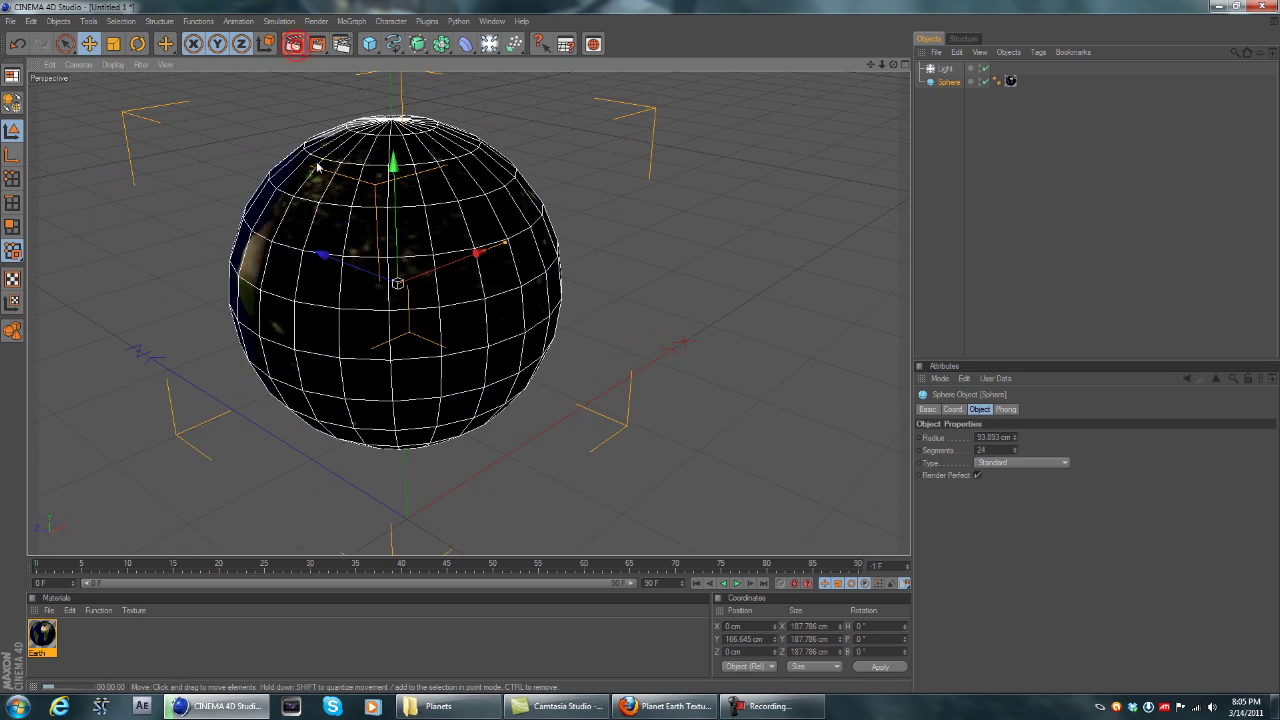
key(ctrl+r)
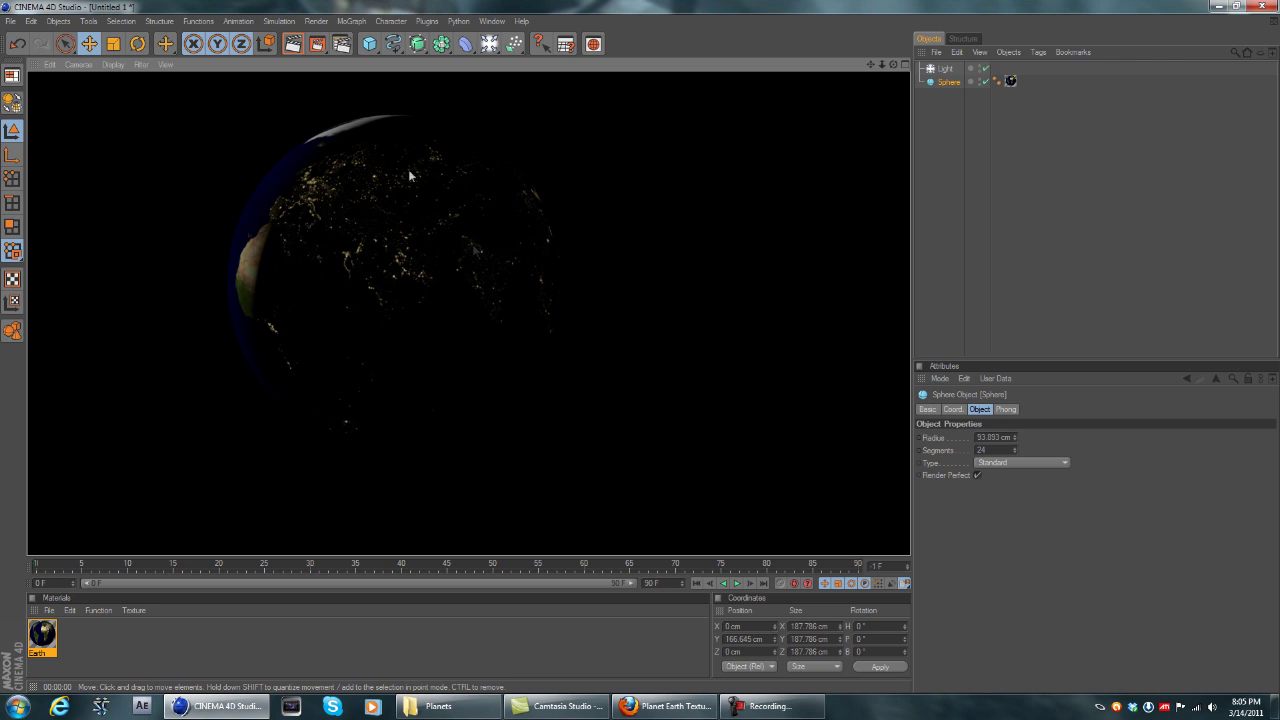
Step: Delete the light and reselect the Earth sphere with the Americas in view
mouse_move(787, 408)
alt+mouse_down()
mouse_move(1060, 405)
mouse_move(1010, 400)
alt+mouse_up()
scroll(789, 385, down, 4)
click(940, 68)
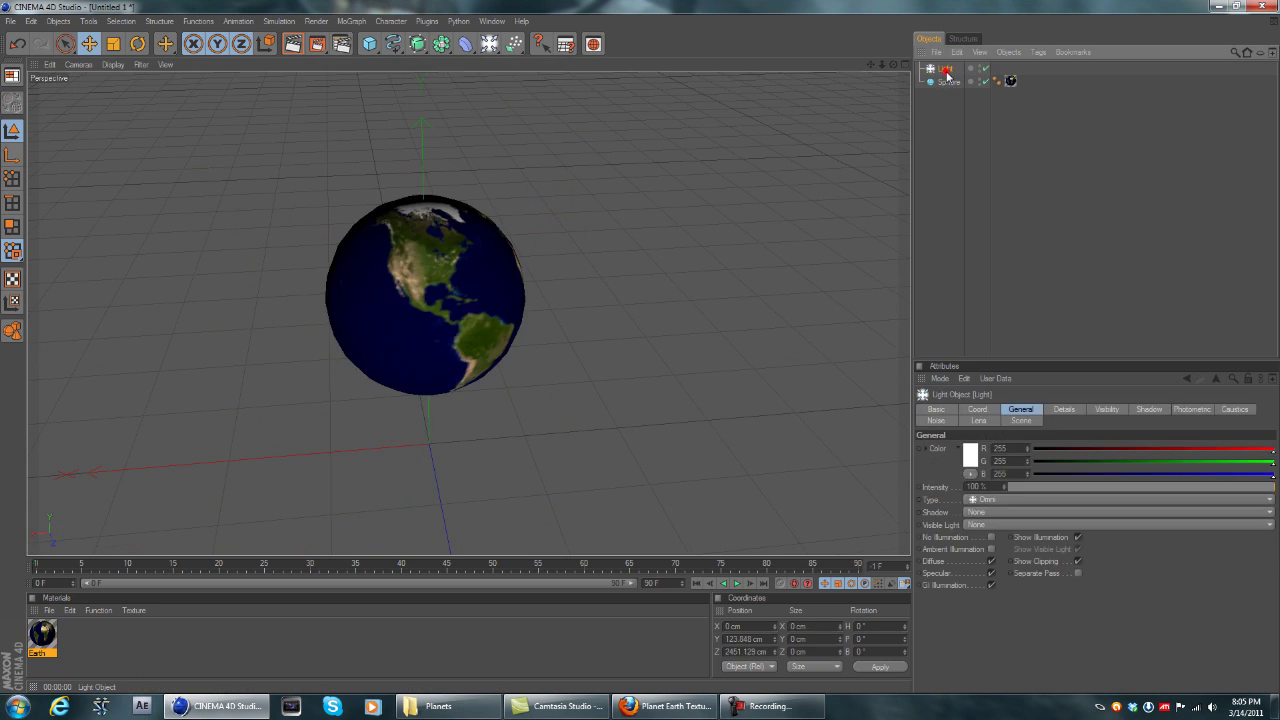
key(Delete)
click(409, 236)
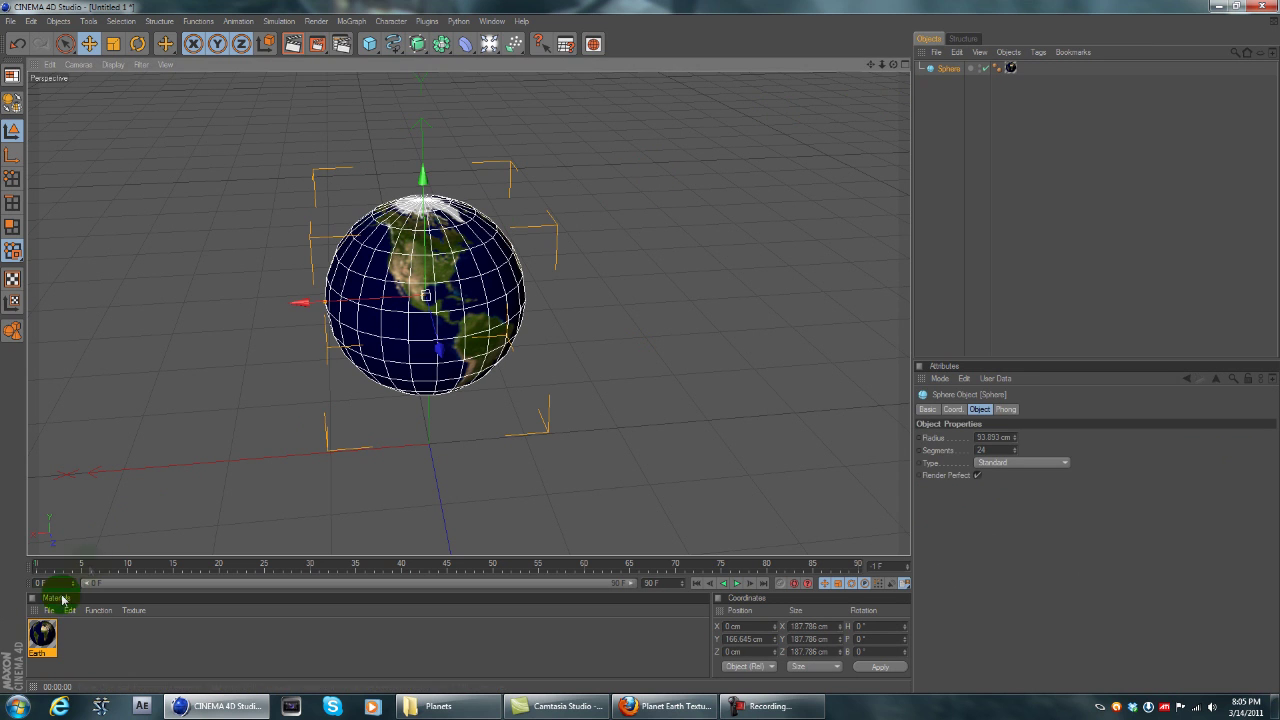
Step: Enable the Earth material's Bump channel and load Earth-Elevation-Bump-Map.jpg as its texture, copying the image to the document location
double_click(42, 633)
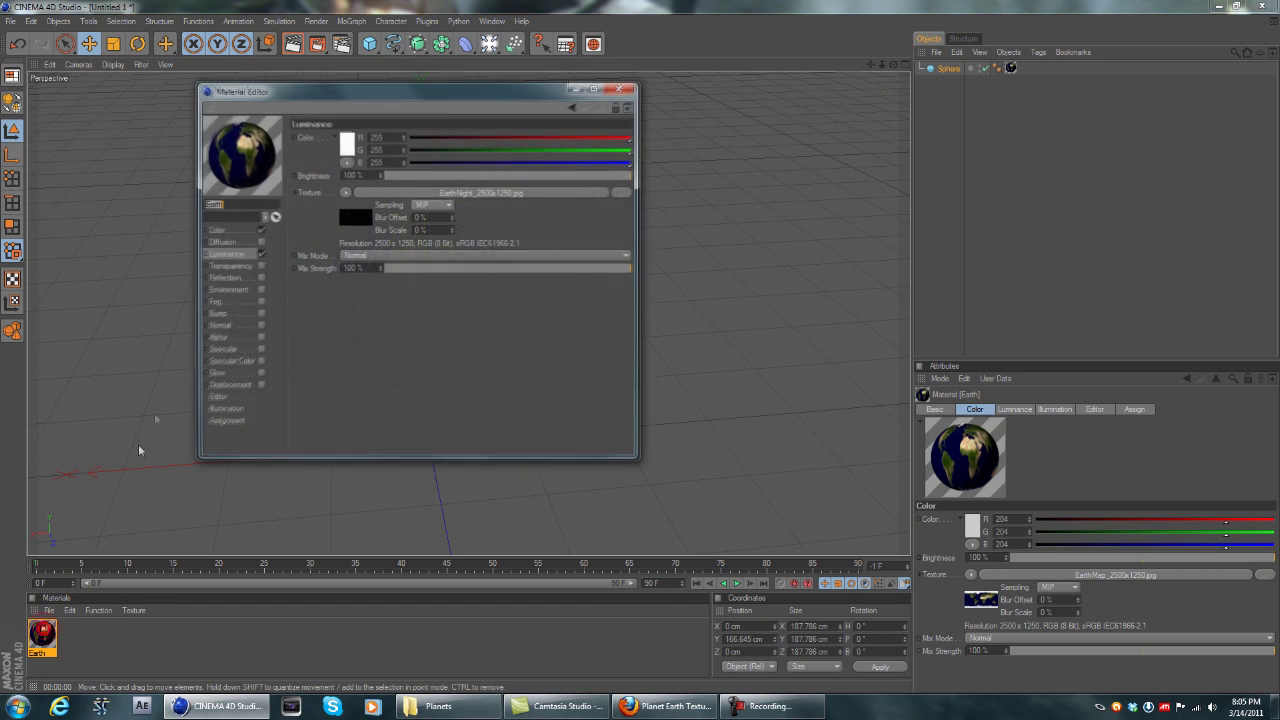
click(260, 314)
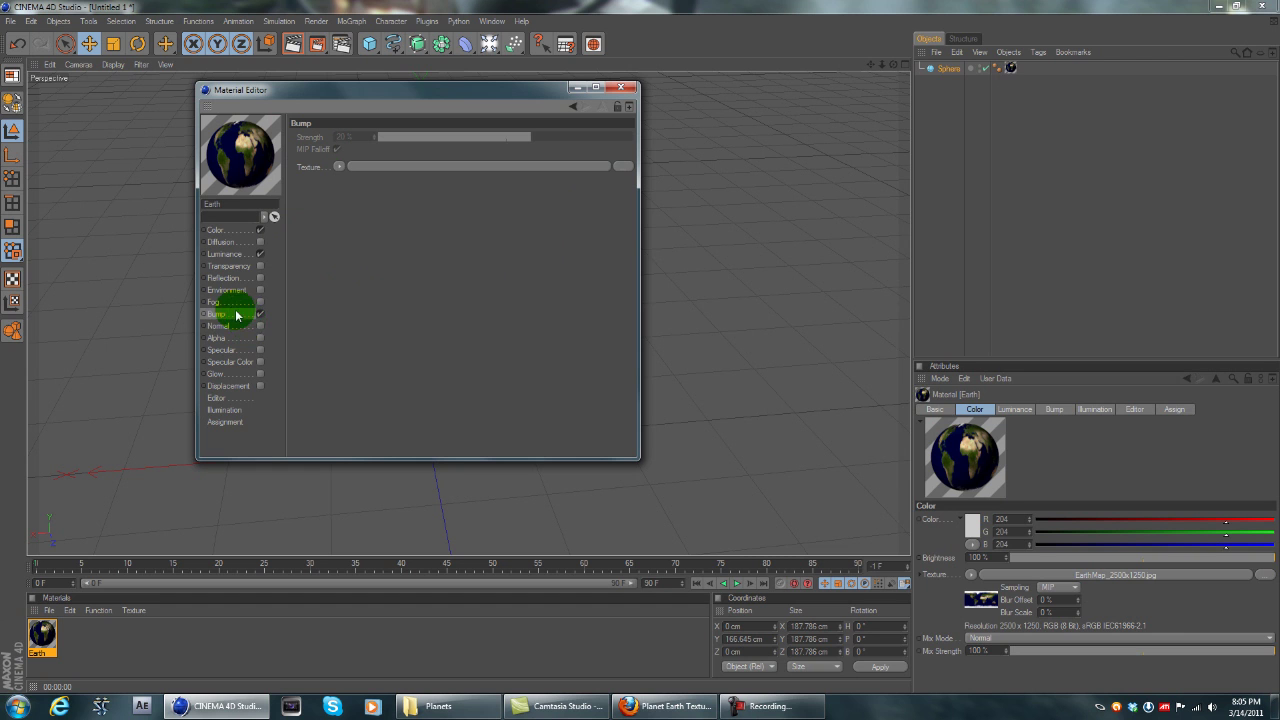
click(338, 166)
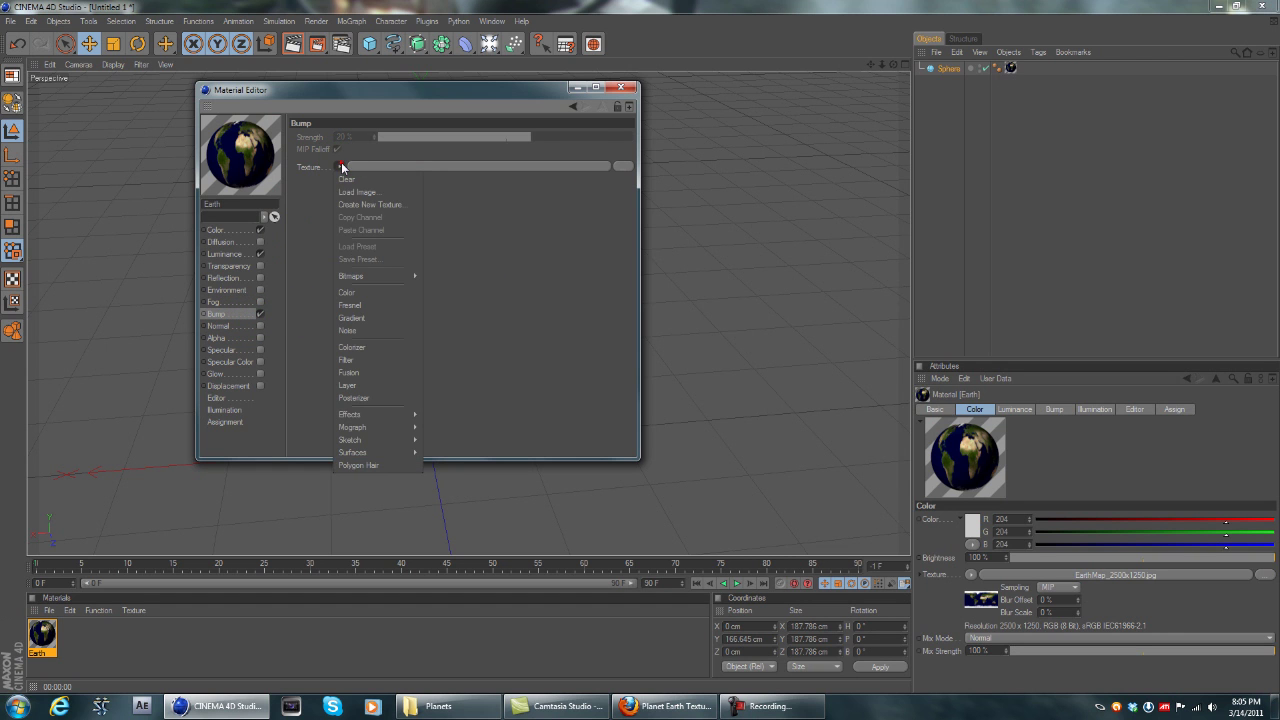
click(355, 193)
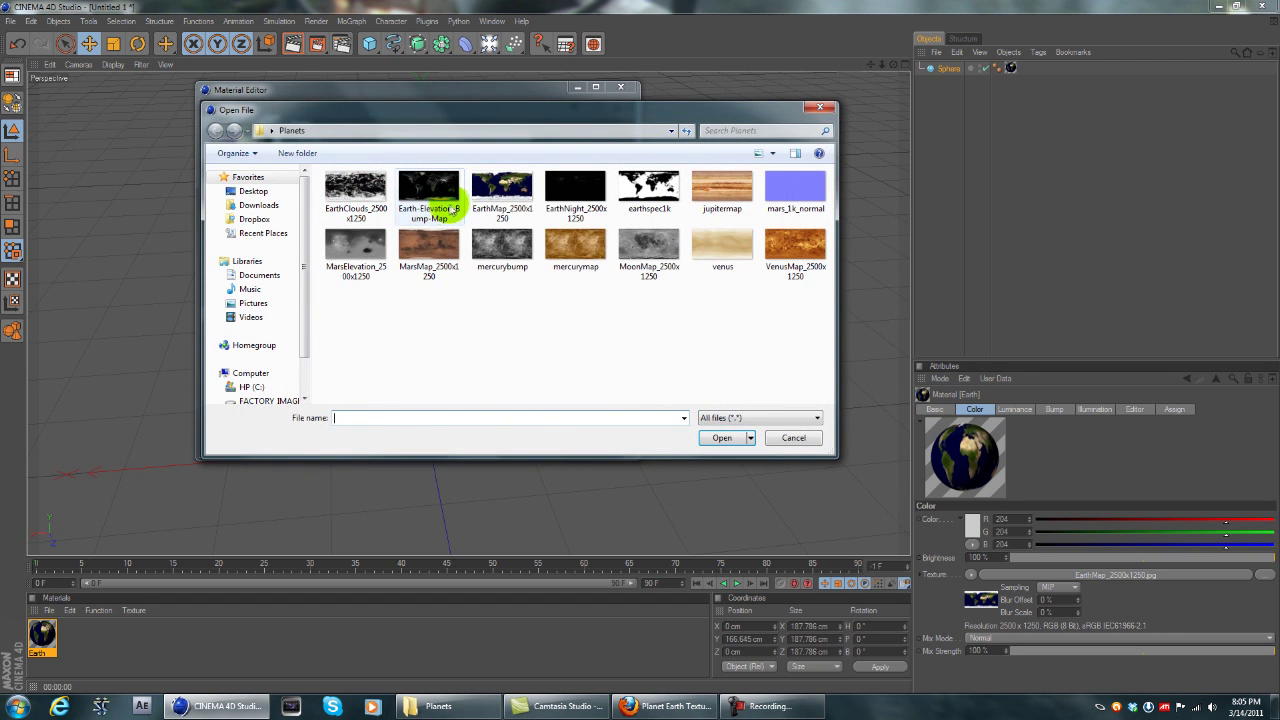
click(722, 438)
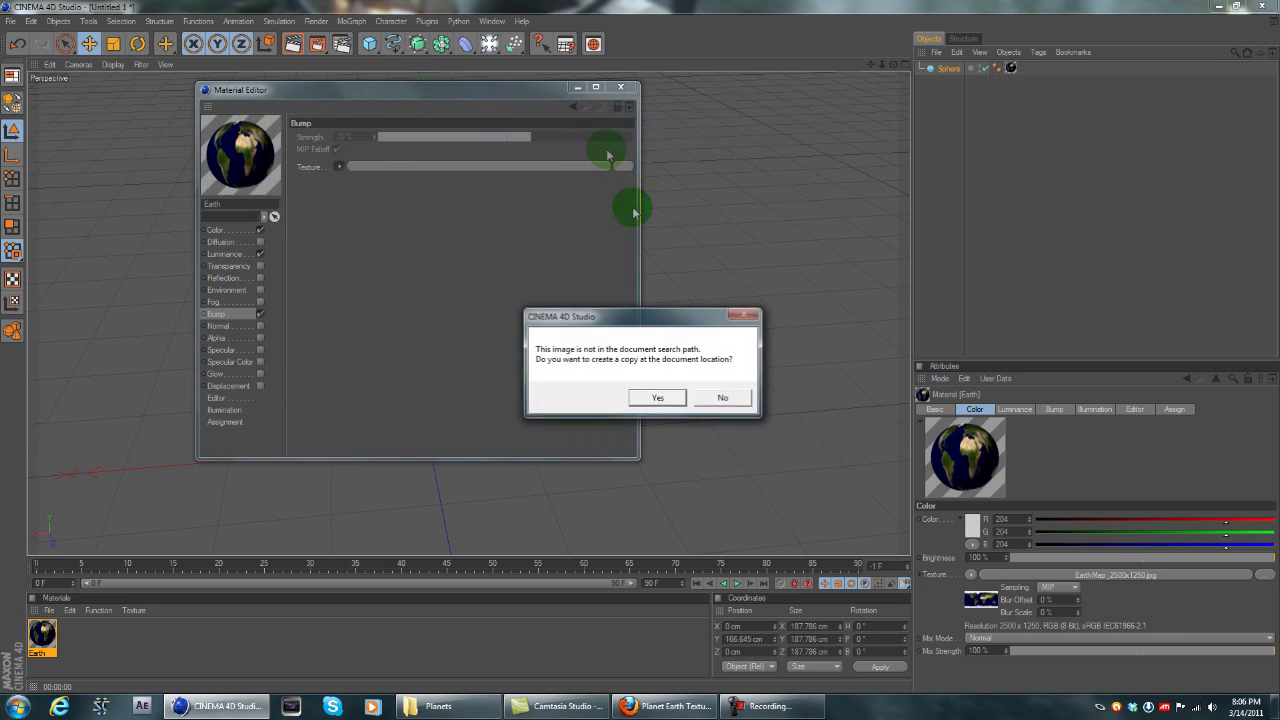
click(663, 397)
Step: Set the bump strength to 100% and close the material's editor
click(718, 138)
click(430, 178)
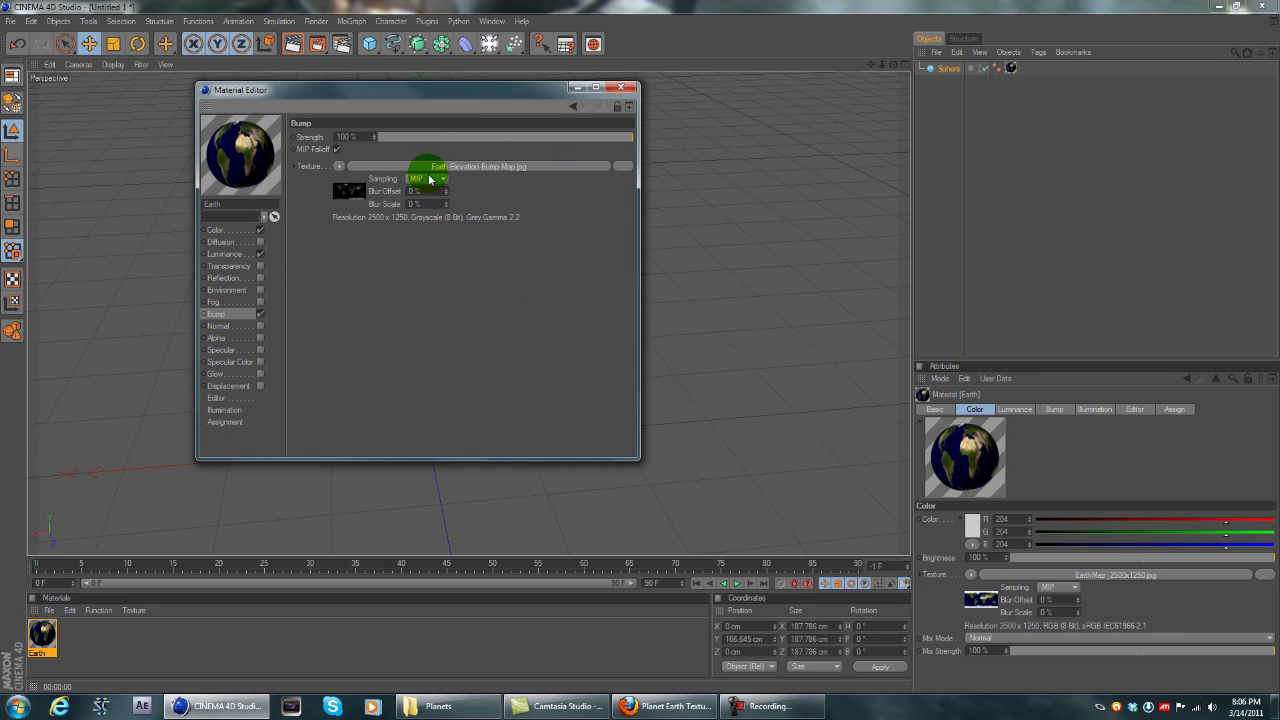
click(620, 87)
Step: Examine the bump relief over Asia's mountains close up in viewport renders
scroll(506, 234, up, 5)
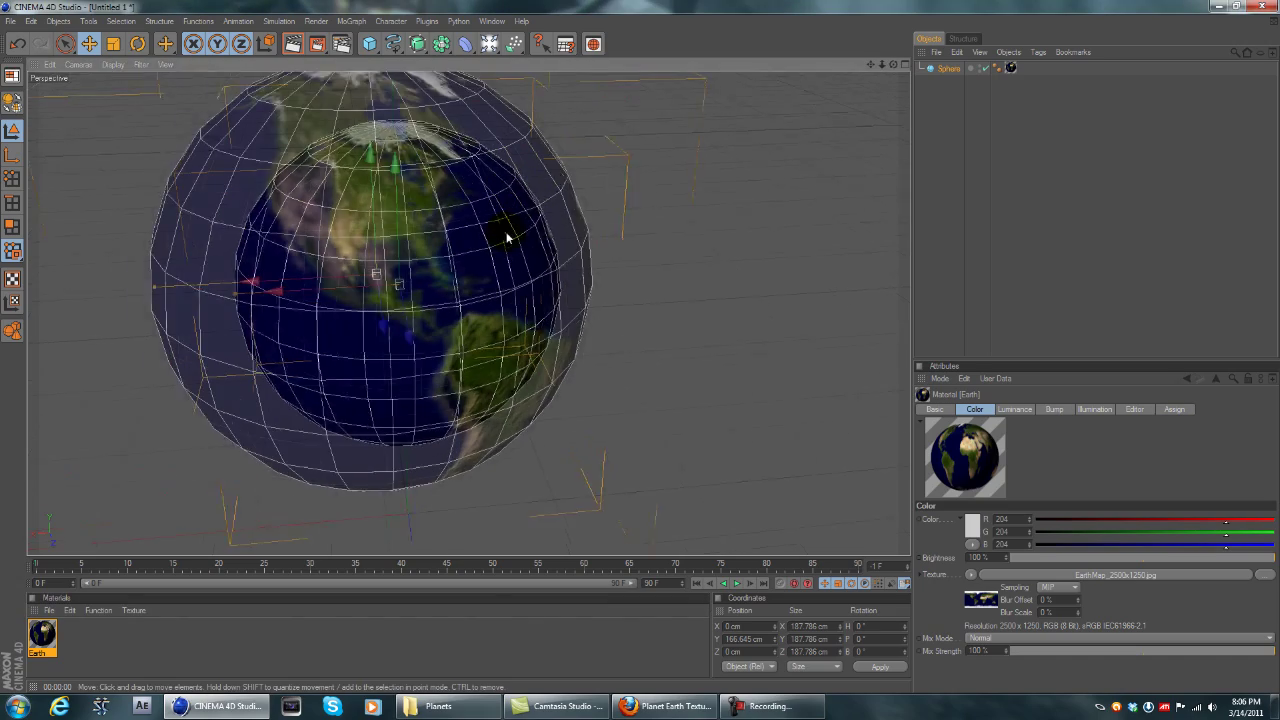
alt+drag(585, 280, 843, 332)
alt+middle_drag(843, 332, 953, 396)
scroll(843, 337, up, 1)
alt+drag(843, 337, 837, 263)
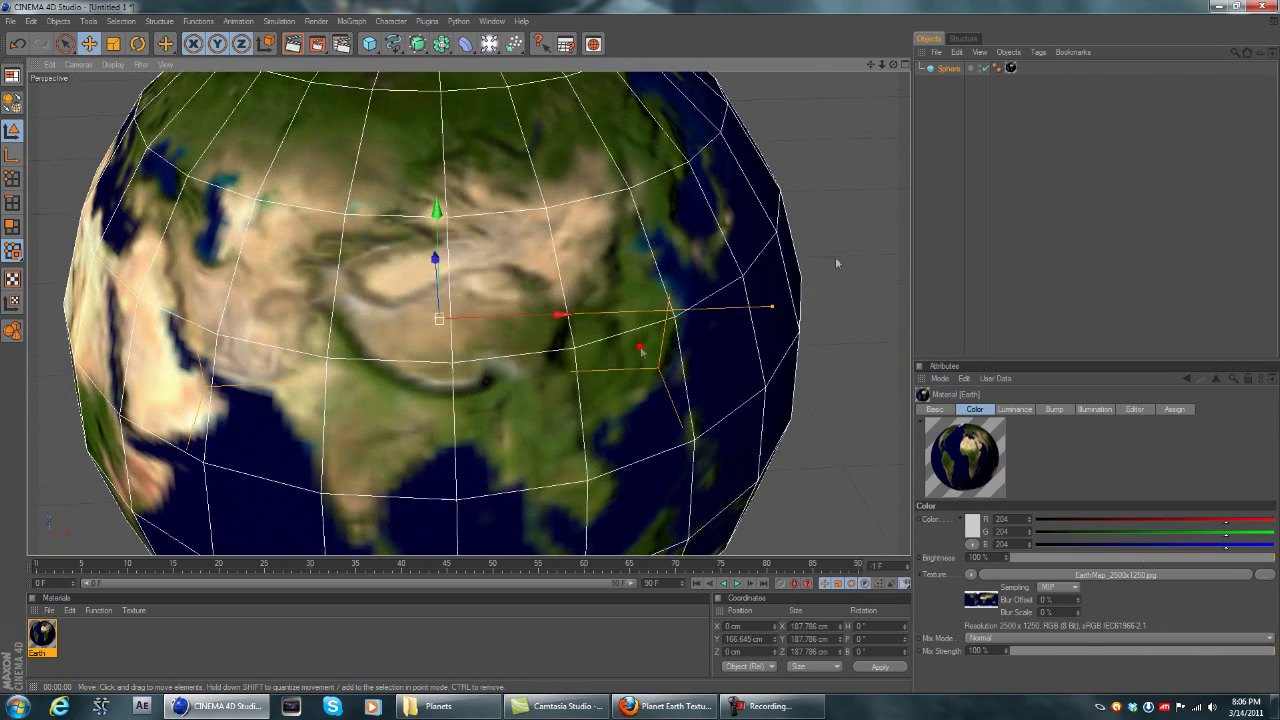
key(ctrl+r)
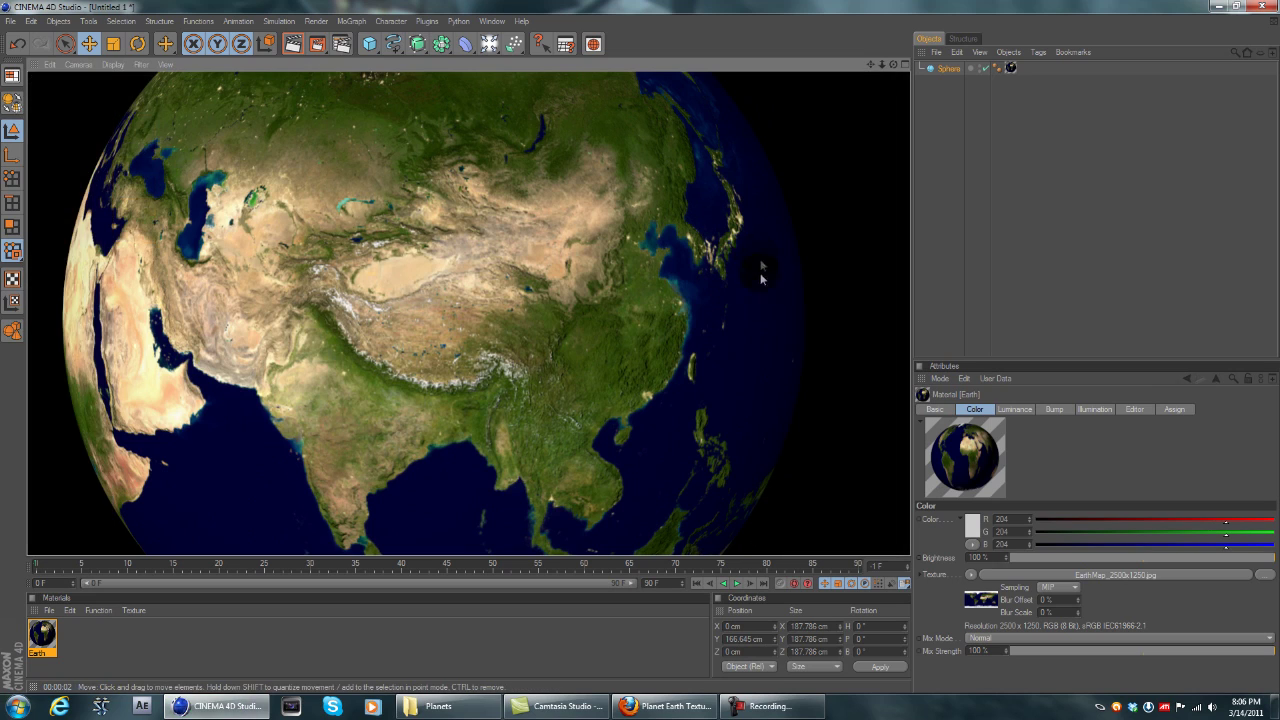
scroll(751, 340, up, 6)
scroll(752, 340, down, 4)
click(292, 45)
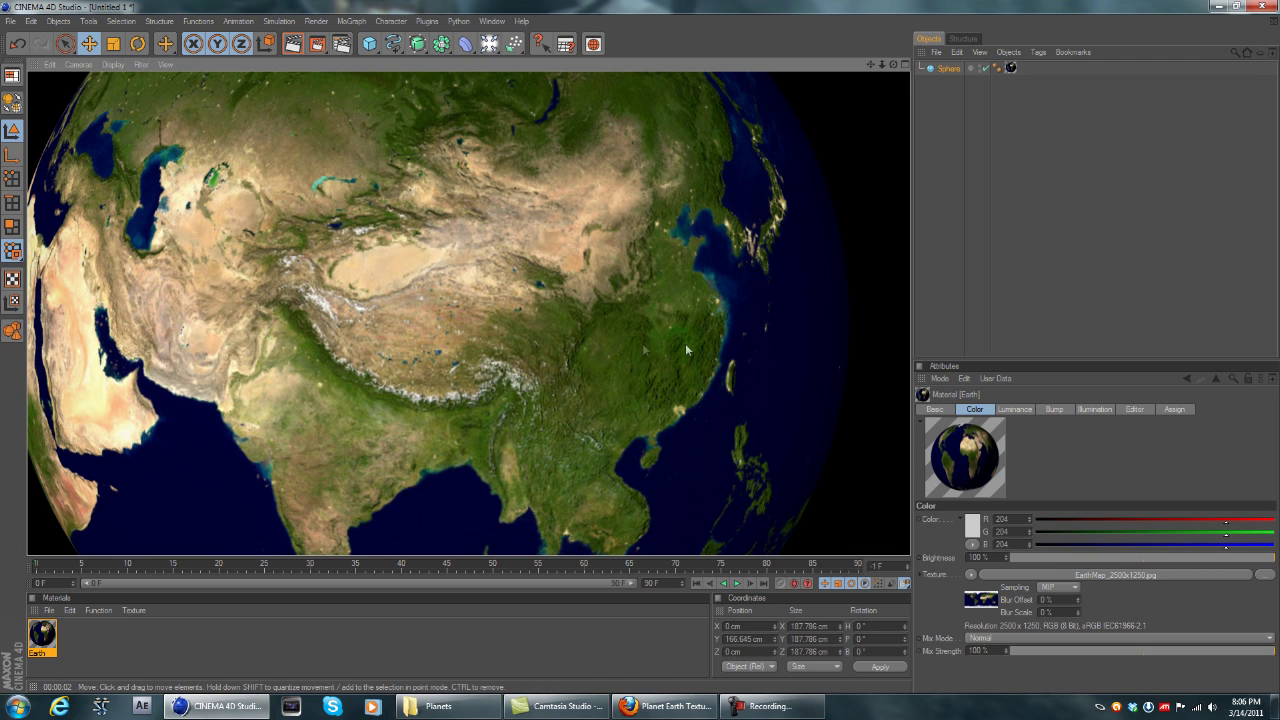
Step: Try different sampling modes for the bump texture, including Circle and Square, and compare them in viewport renders
double_click(42, 636)
click(275, 294)
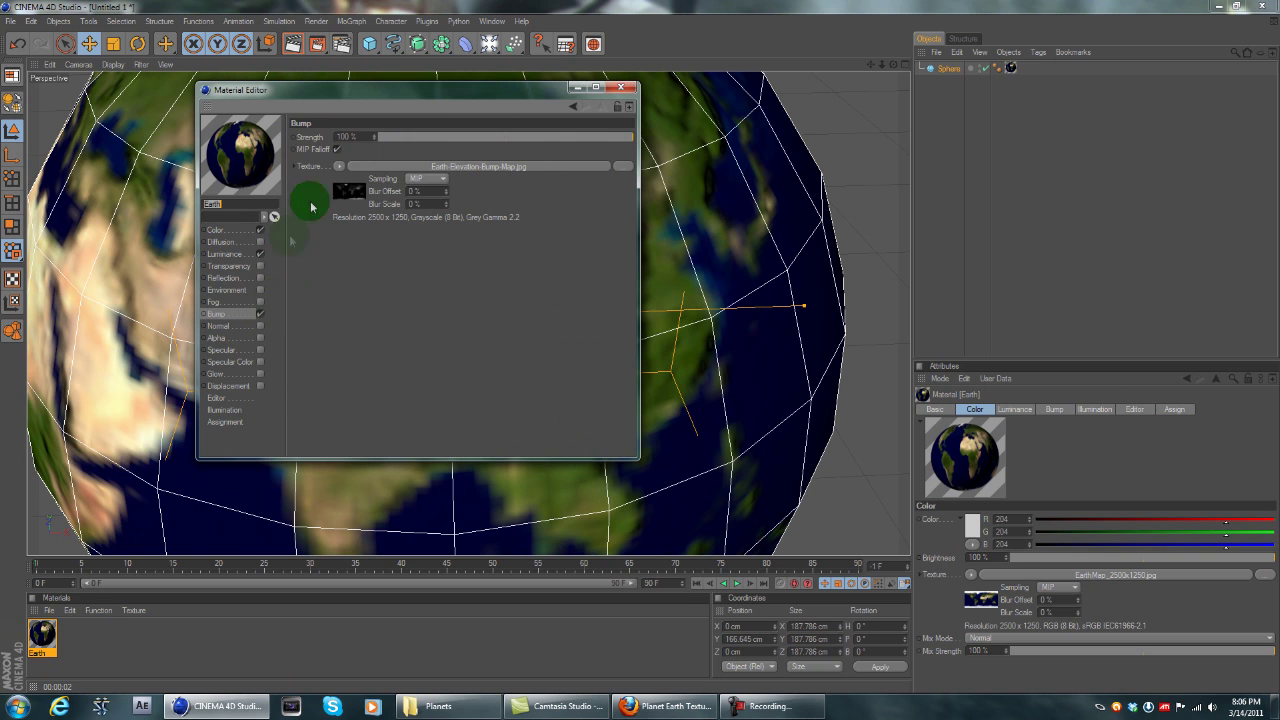
click(421, 184)
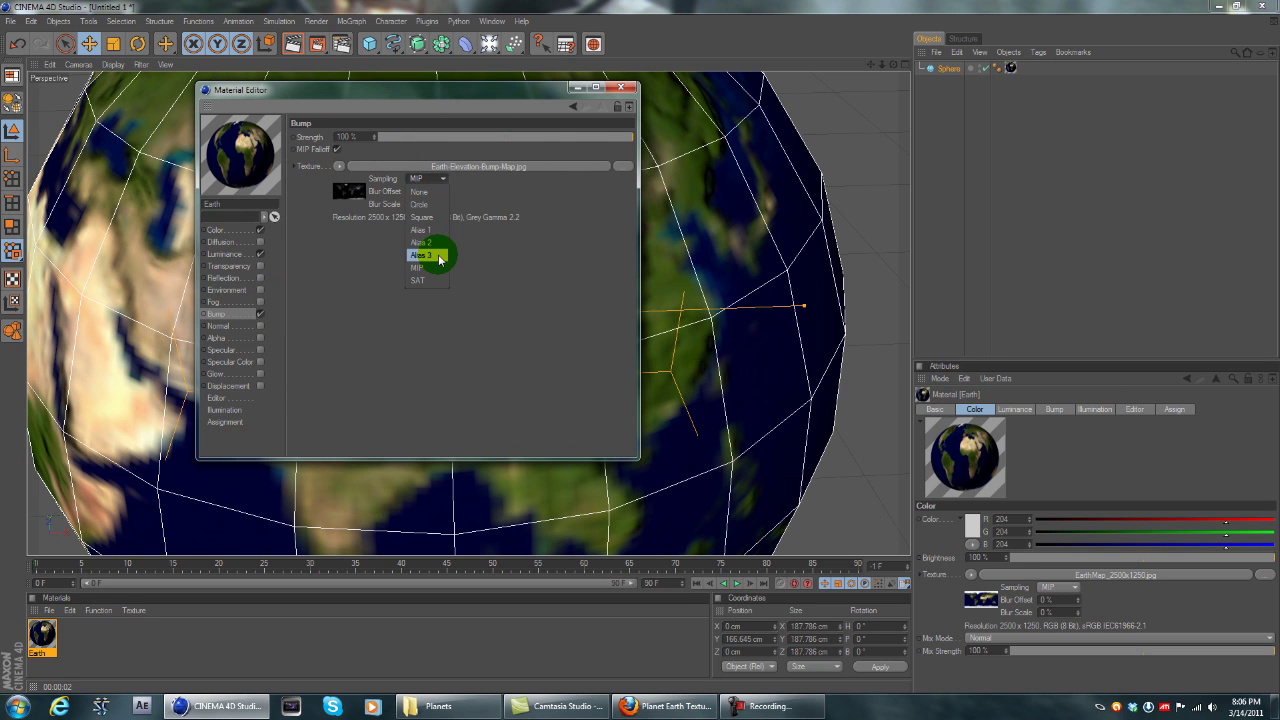
click(440, 258)
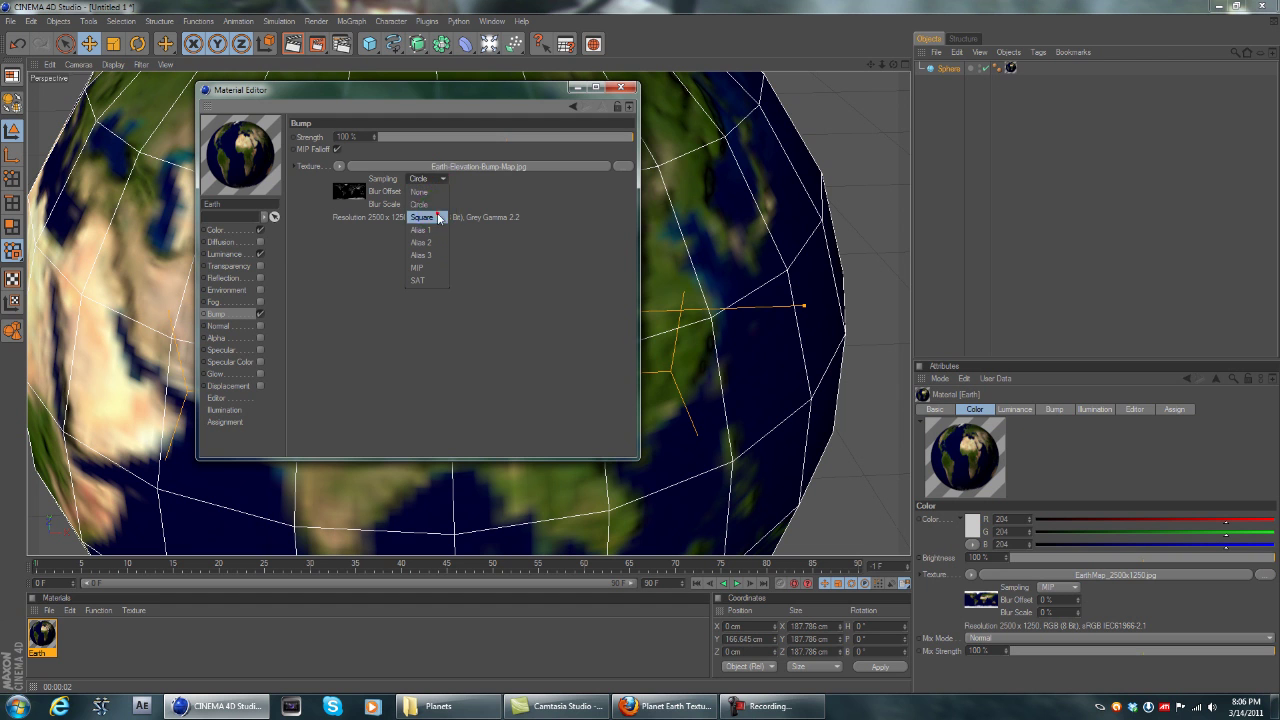
click(615, 89)
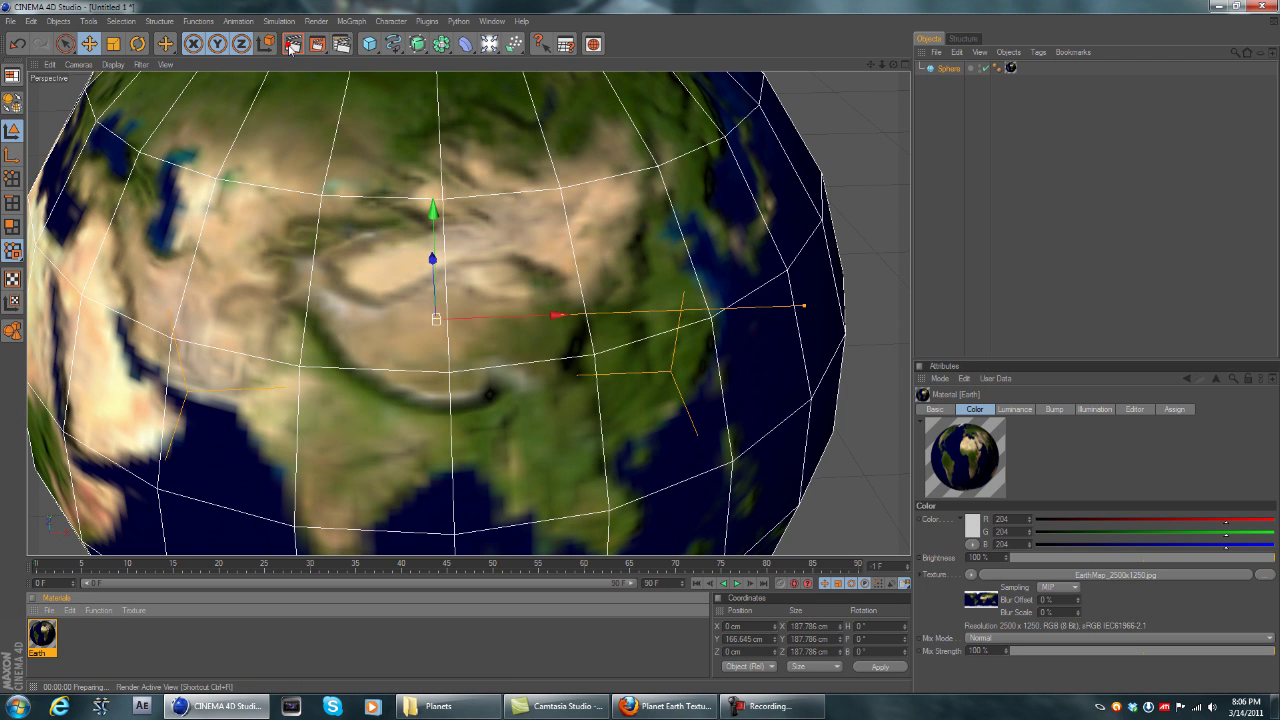
click(290, 45)
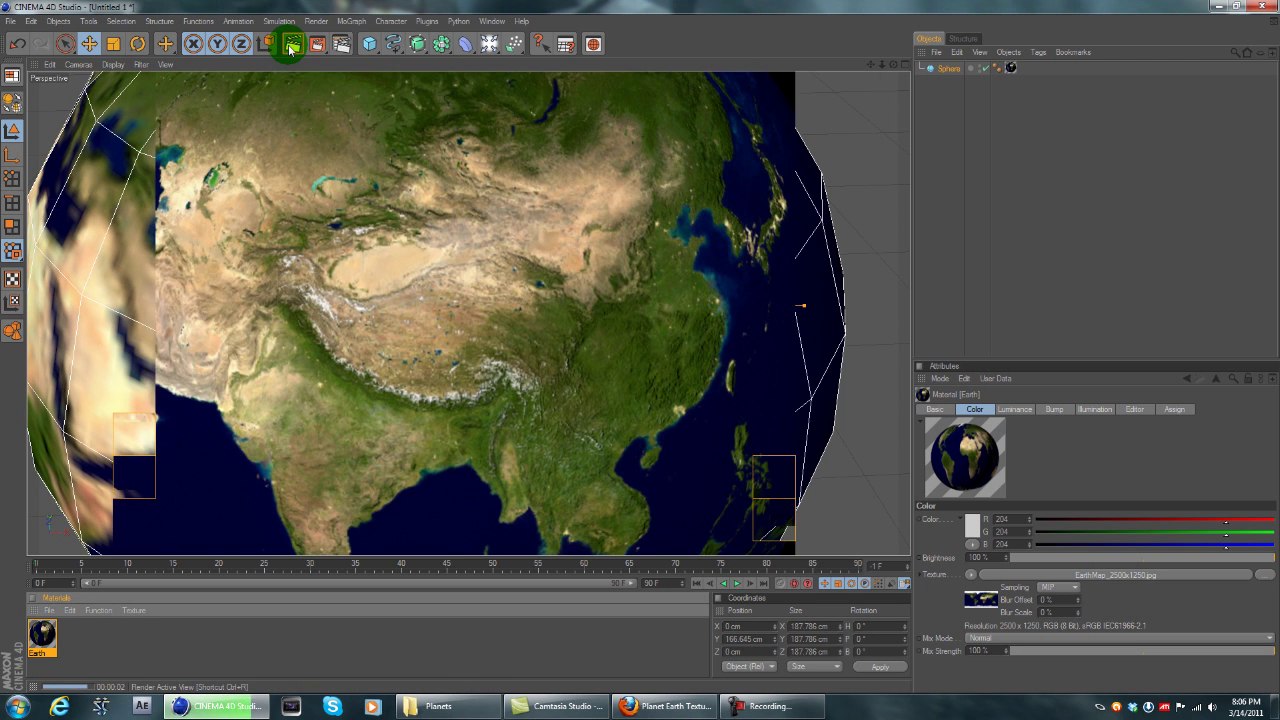
double_click(42, 633)
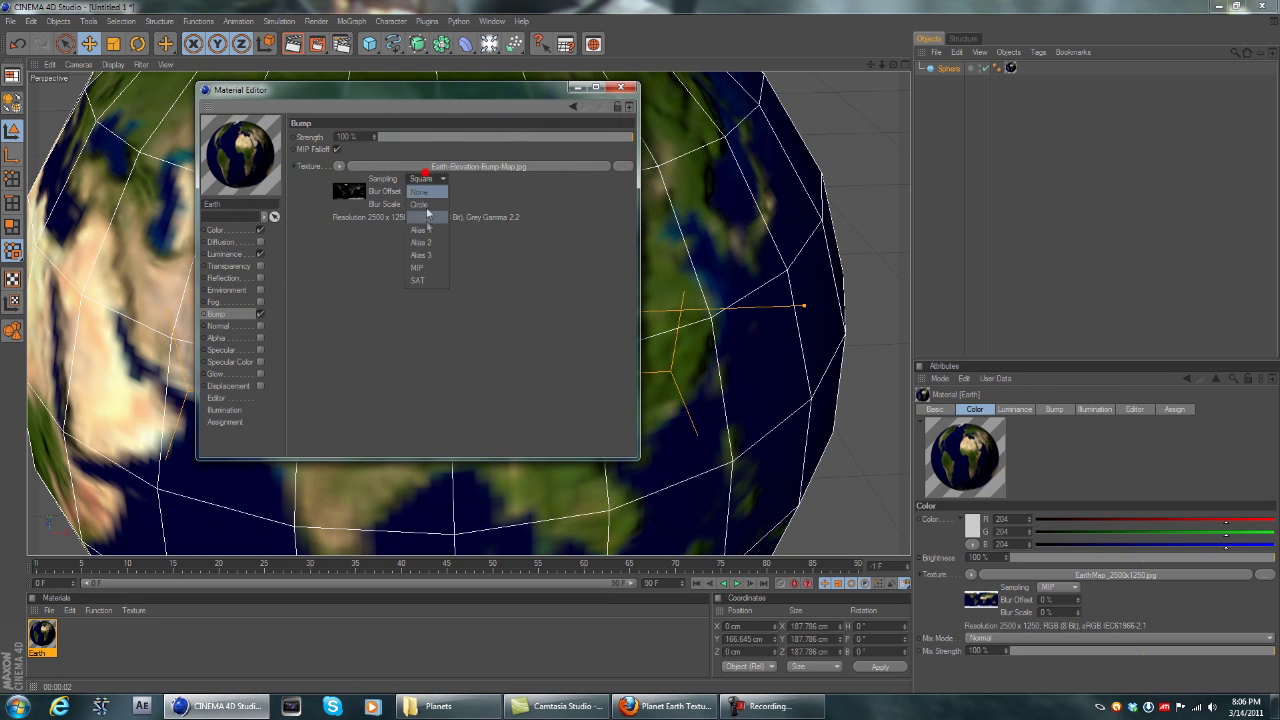
click(624, 89)
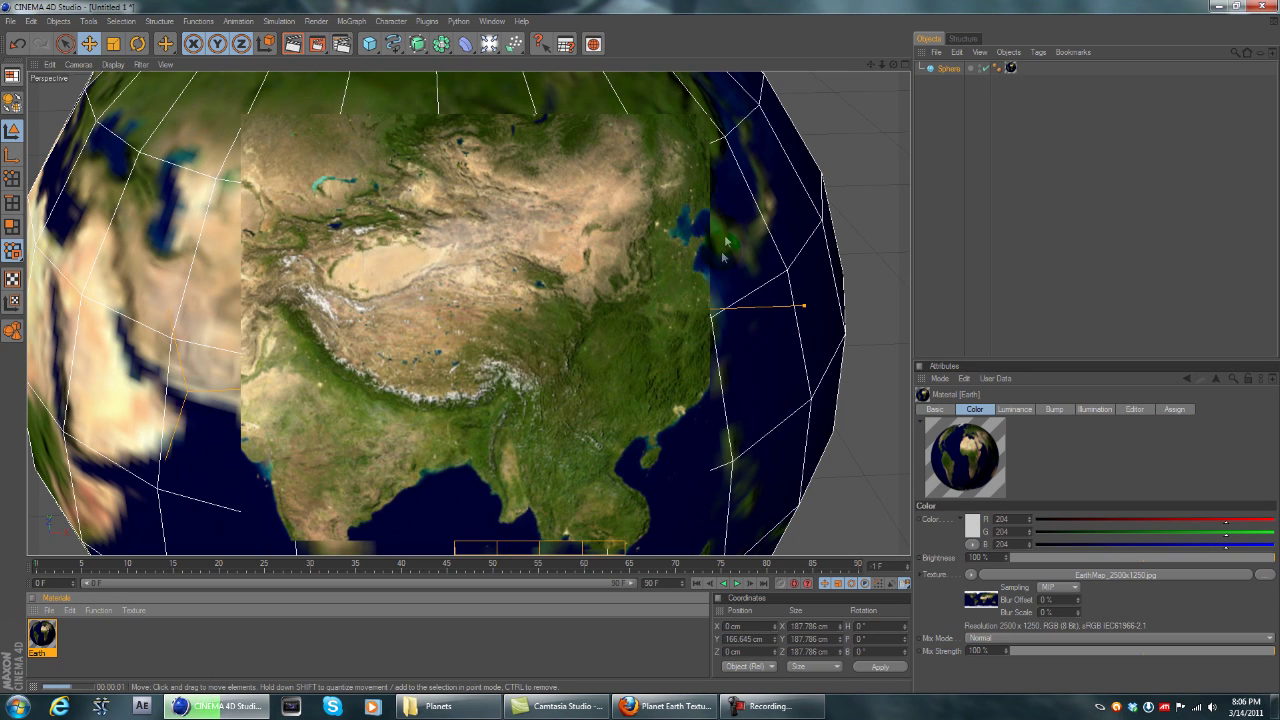
scroll(708, 292, down, 5)
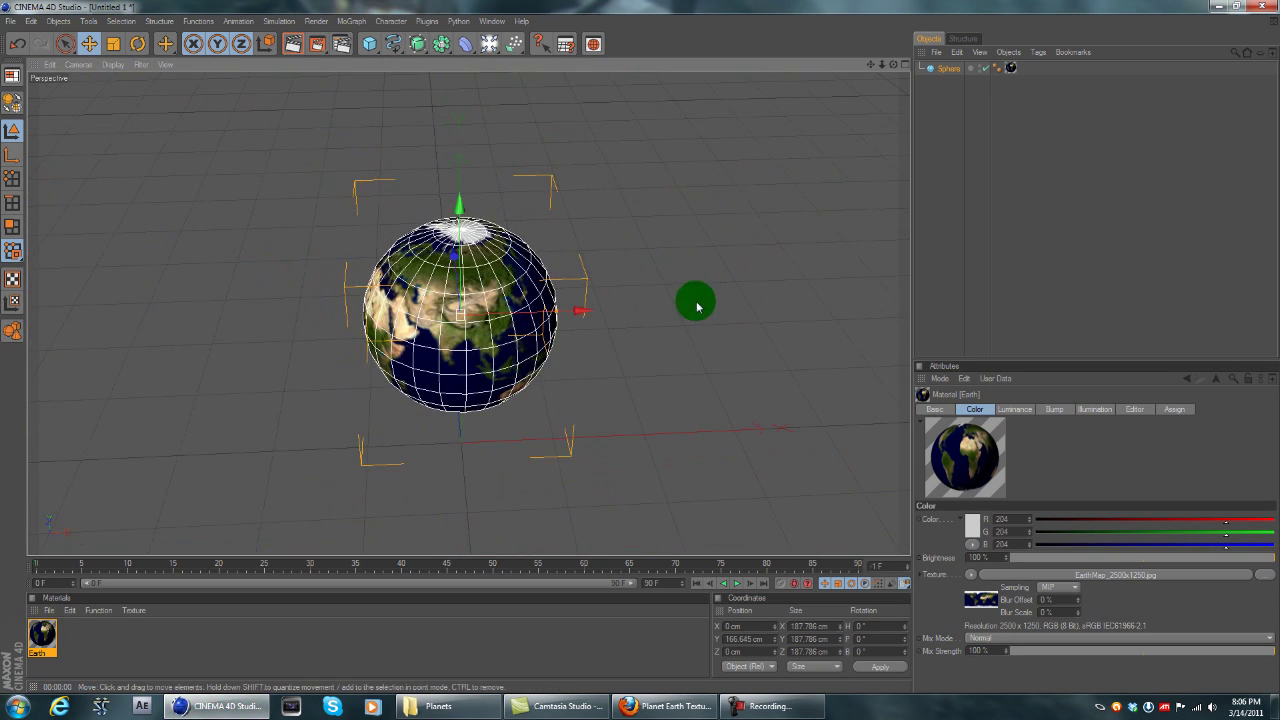
click(640, 347)
mouse_move(714, 378)
alt+mouse_down()
mouse_move(640, 346)
mouse_move(714, 378)
alt+mouse_up()
scroll(714, 378, up, 4)
double_click(42, 634)
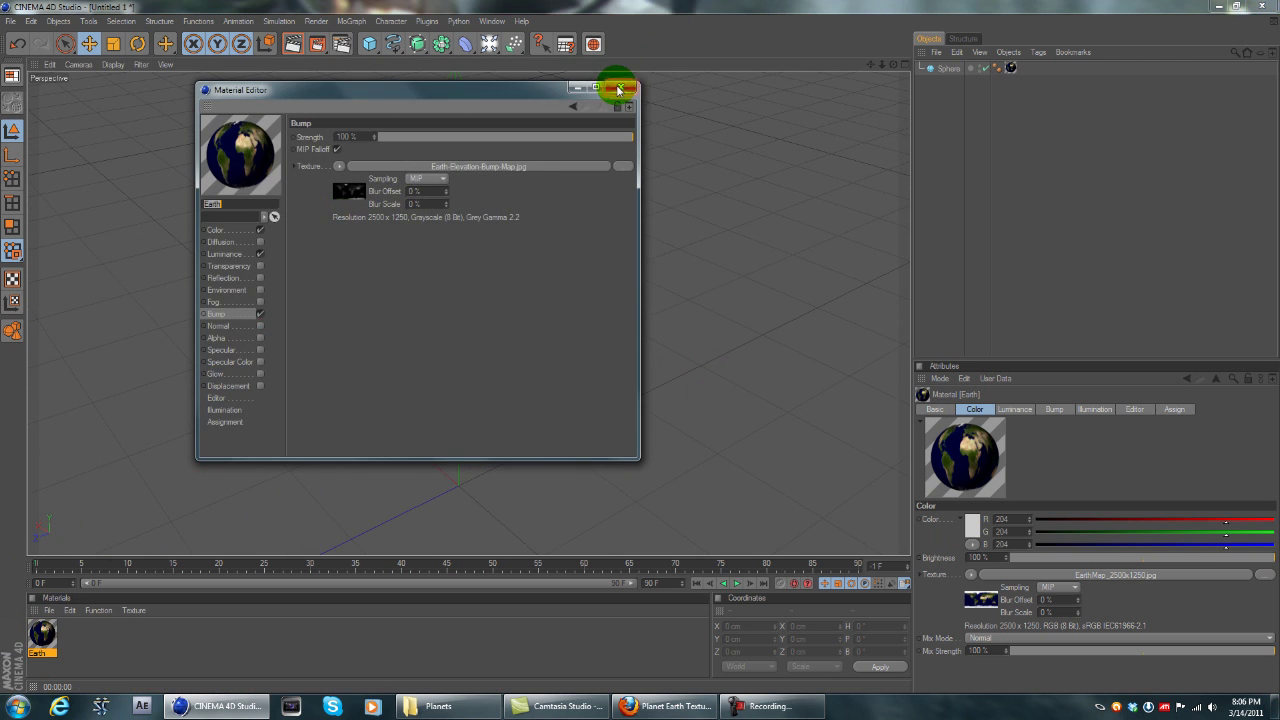
click(620, 89)
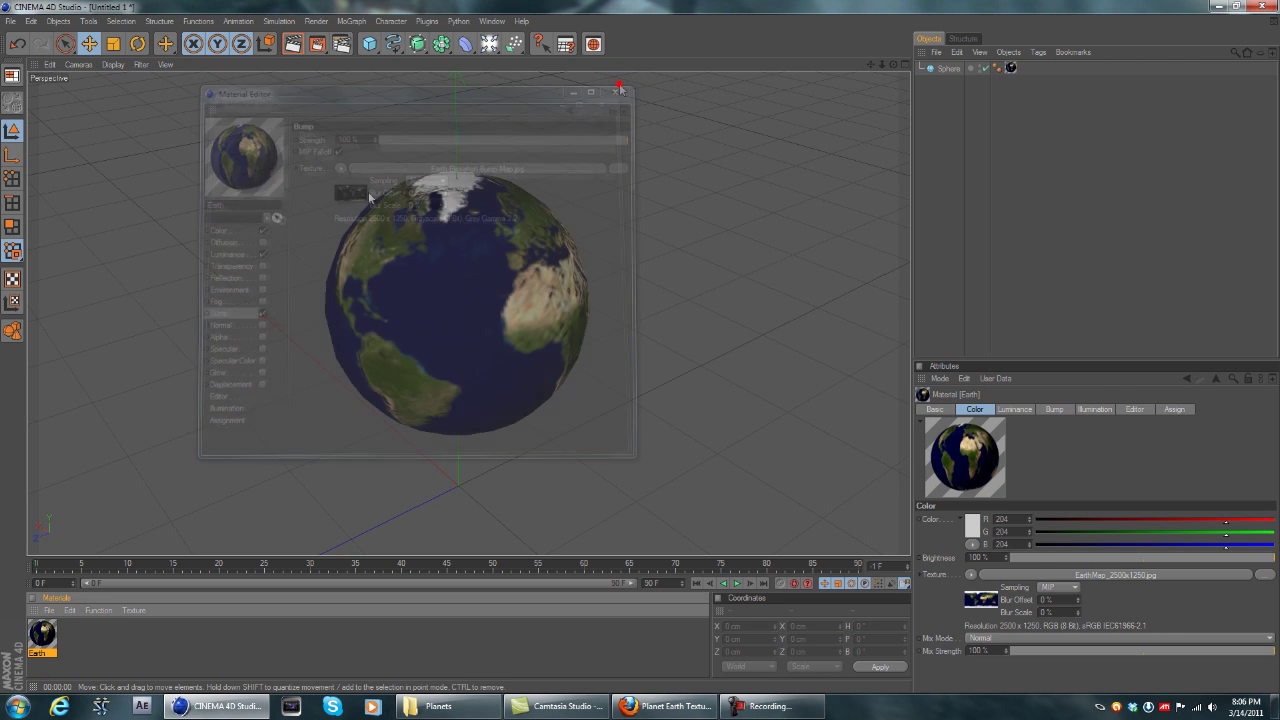
Step: Duplicate the Earth sphere in place and delete the Earth texture tag from the copy
click(947, 67)
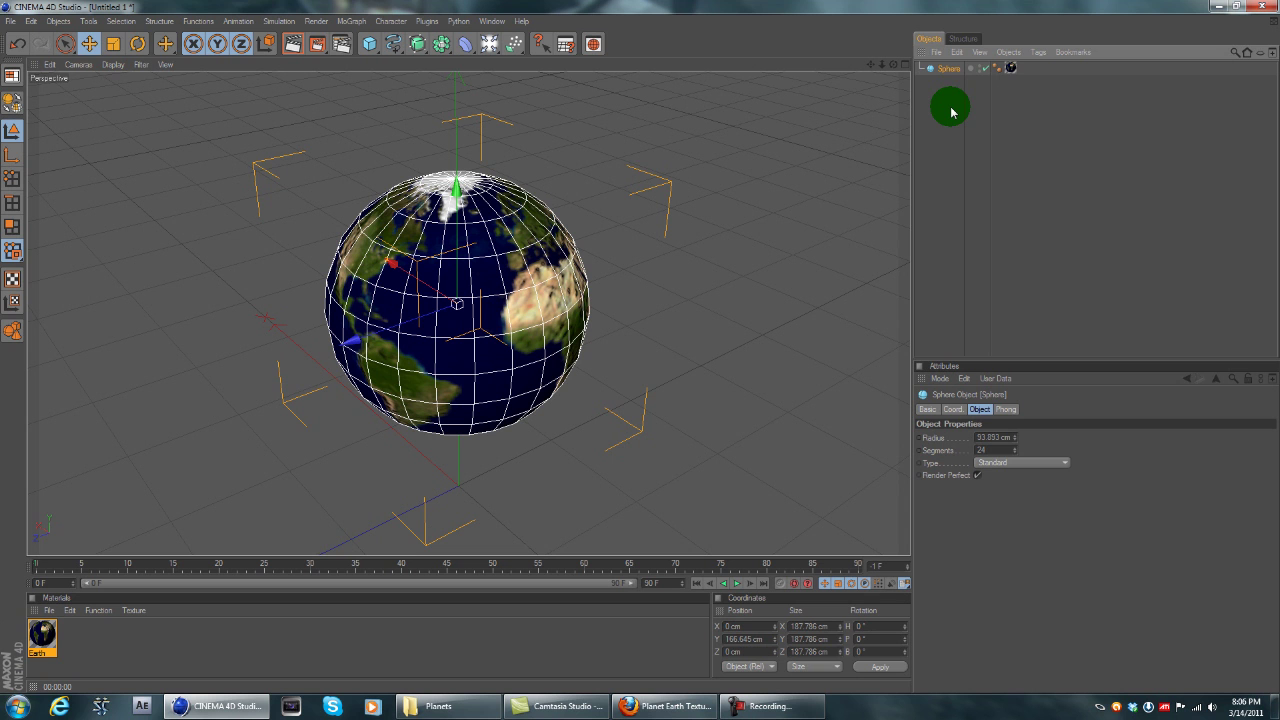
key(ctrl+v)
click(1018, 71)
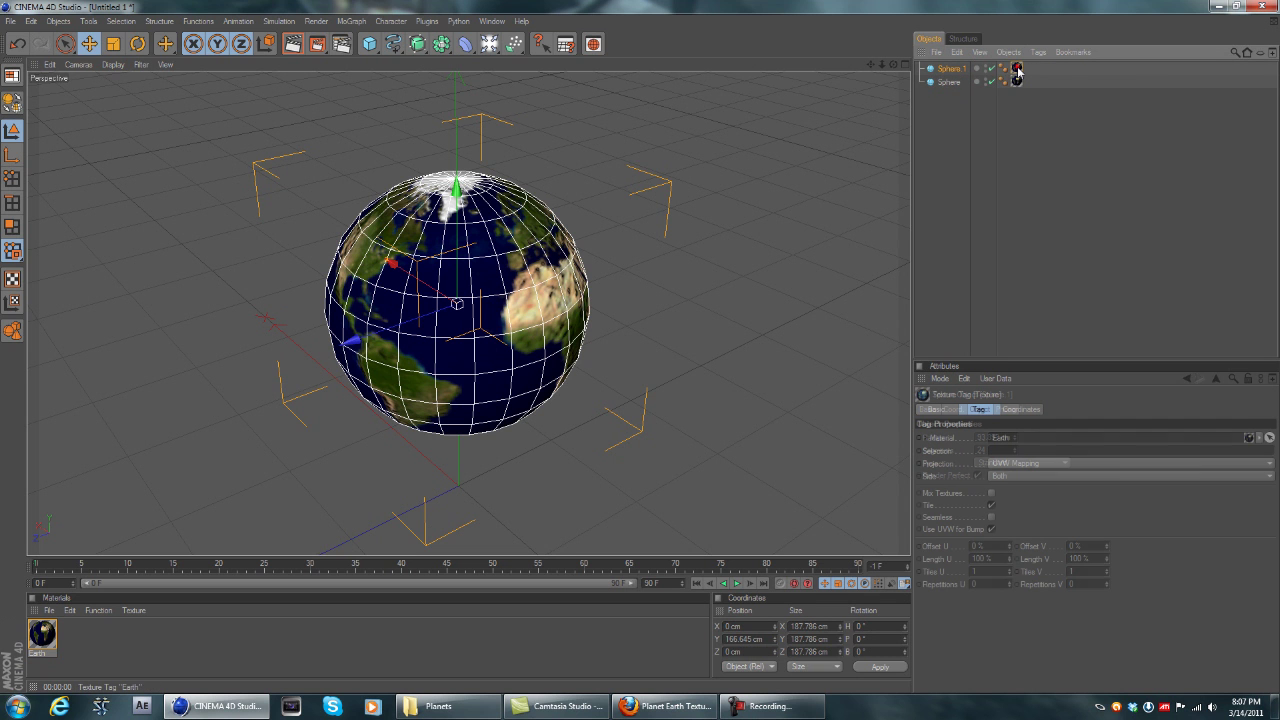
key(Delete)
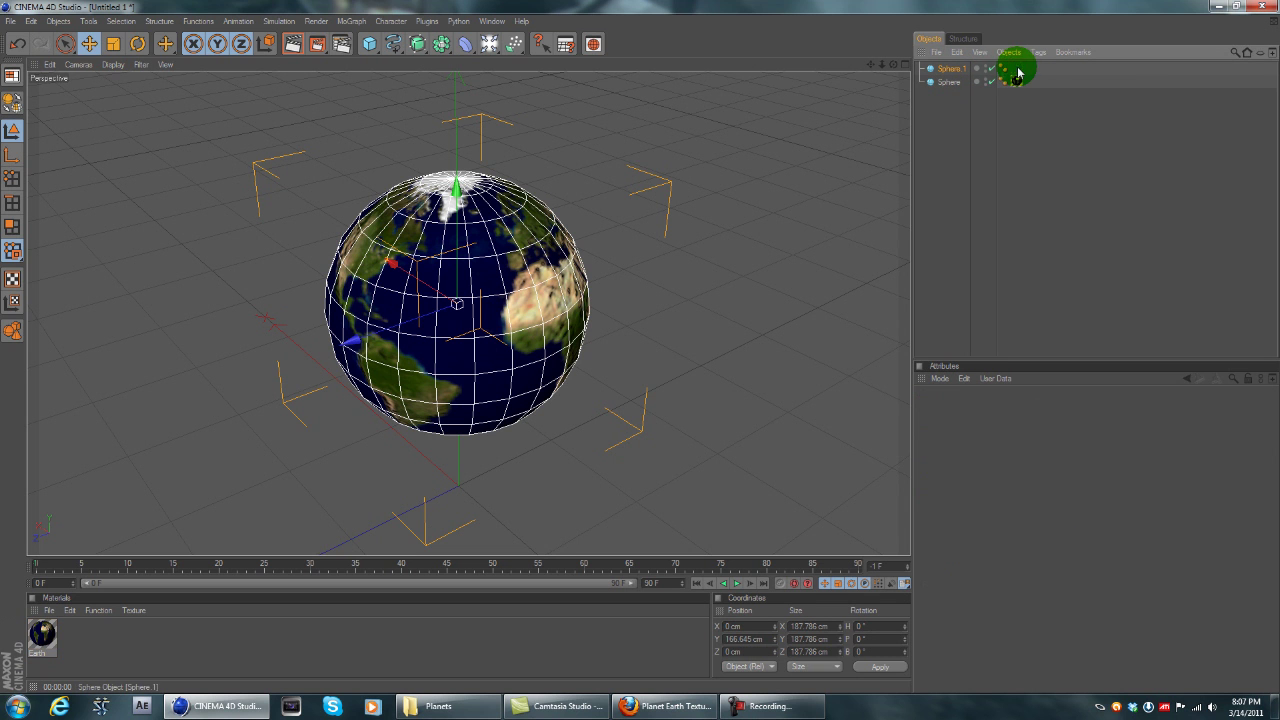
click(1218, 7)
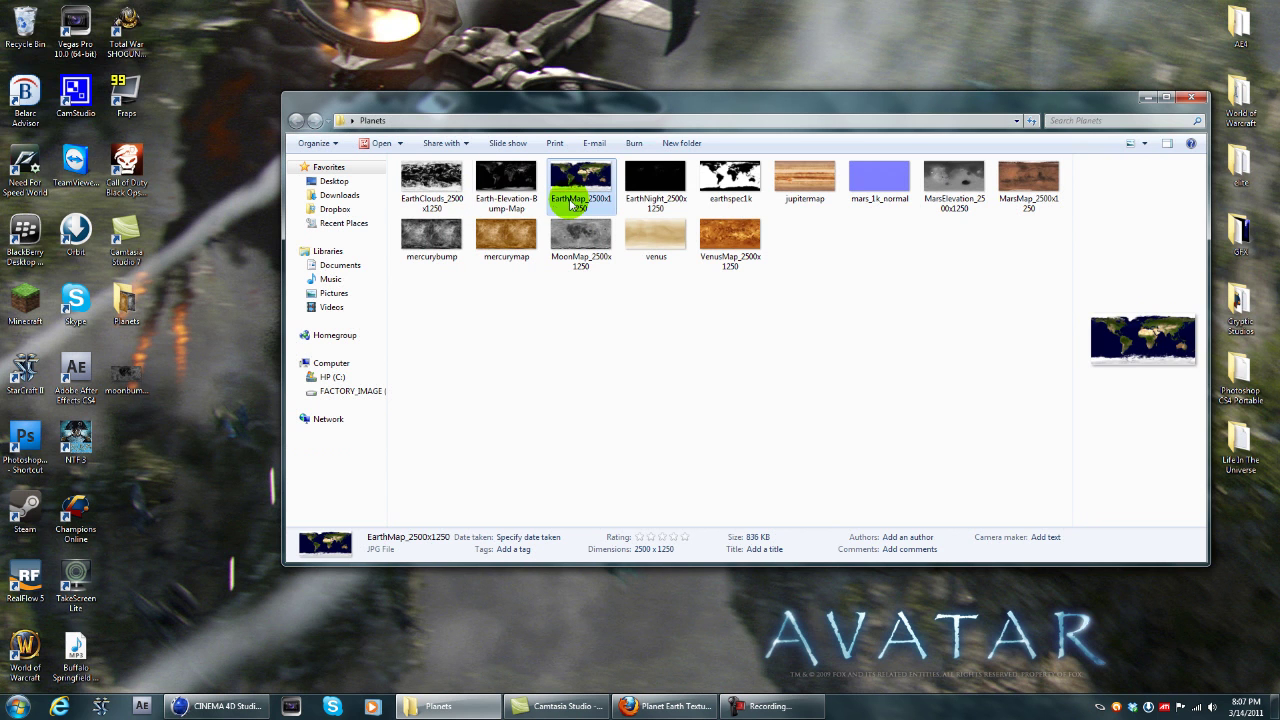
click(730, 180)
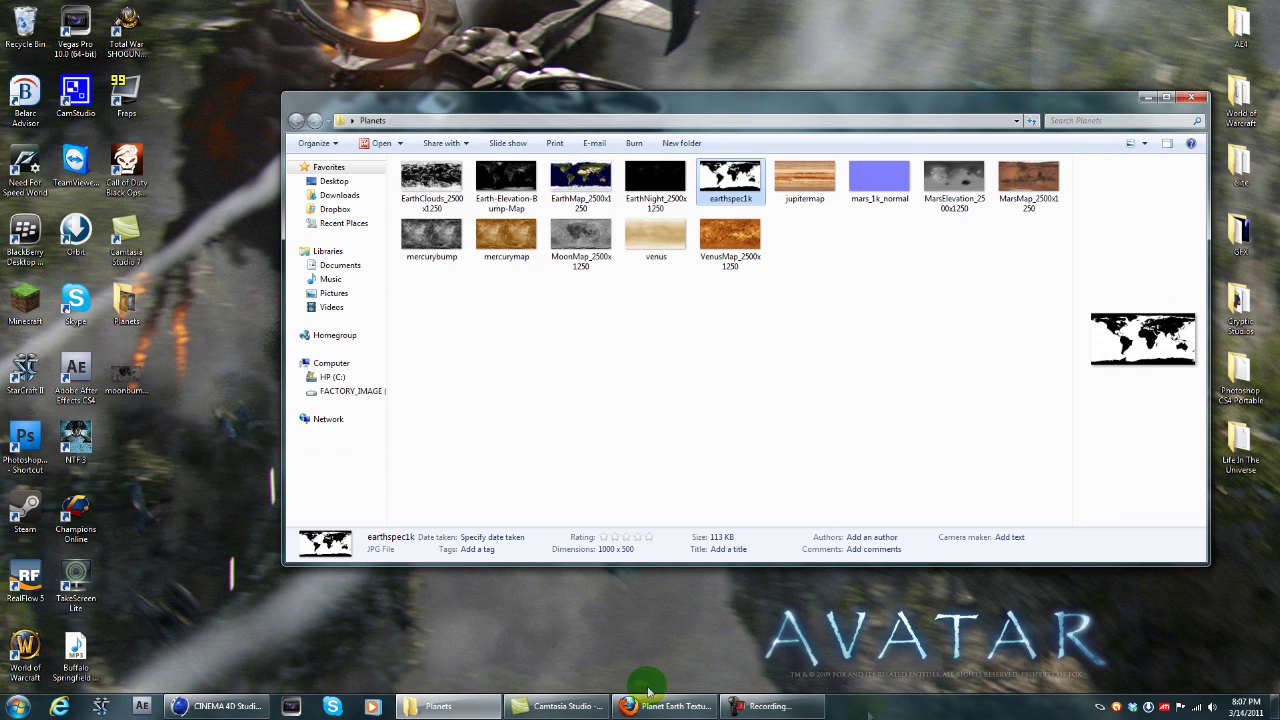
click(197, 705)
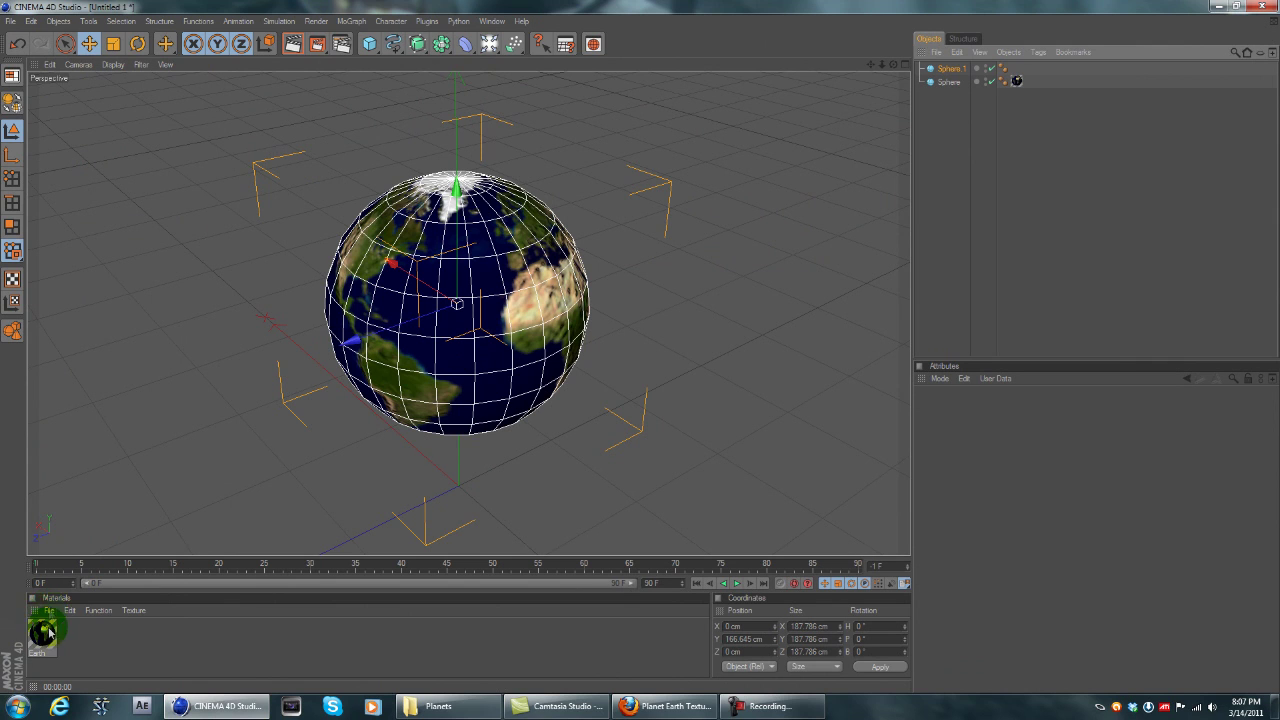
double_click(42, 632)
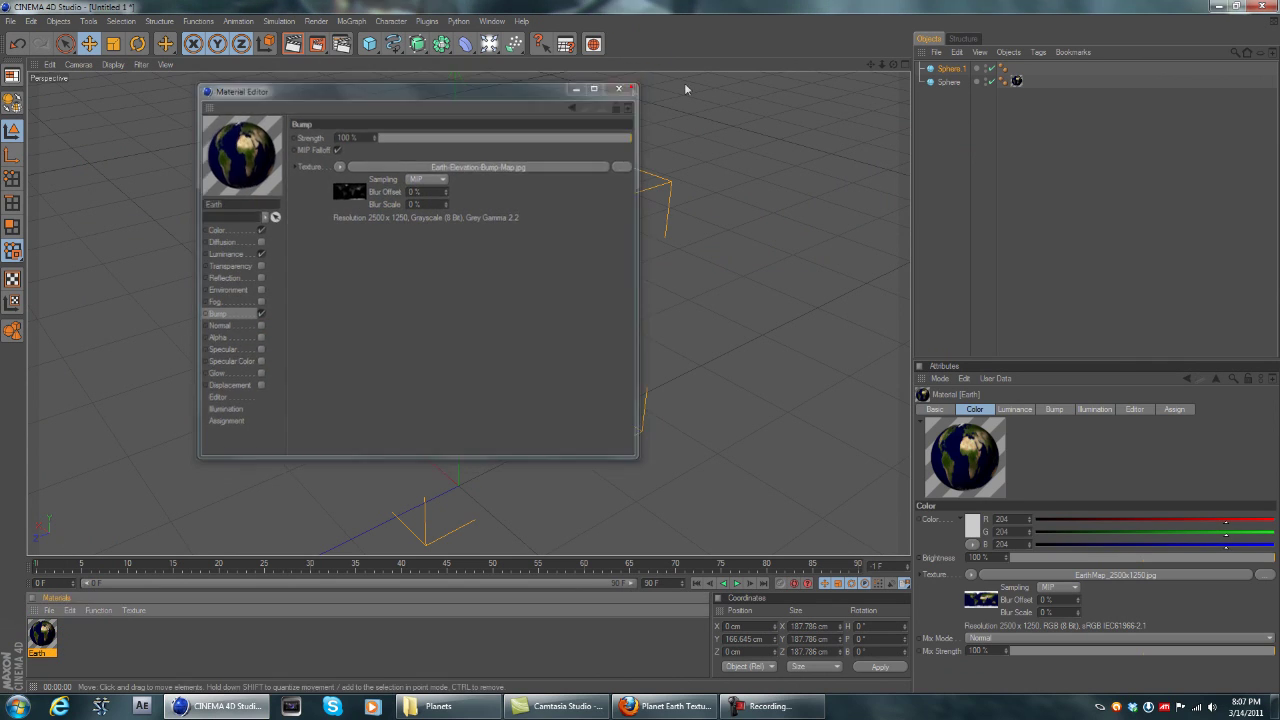
click(632, 90)
Step: Bring EarthClouds_2500x1250 from the Planets folder into CINEMA 4D as a new material and apply it to the duplicate sphere
click(945, 68)
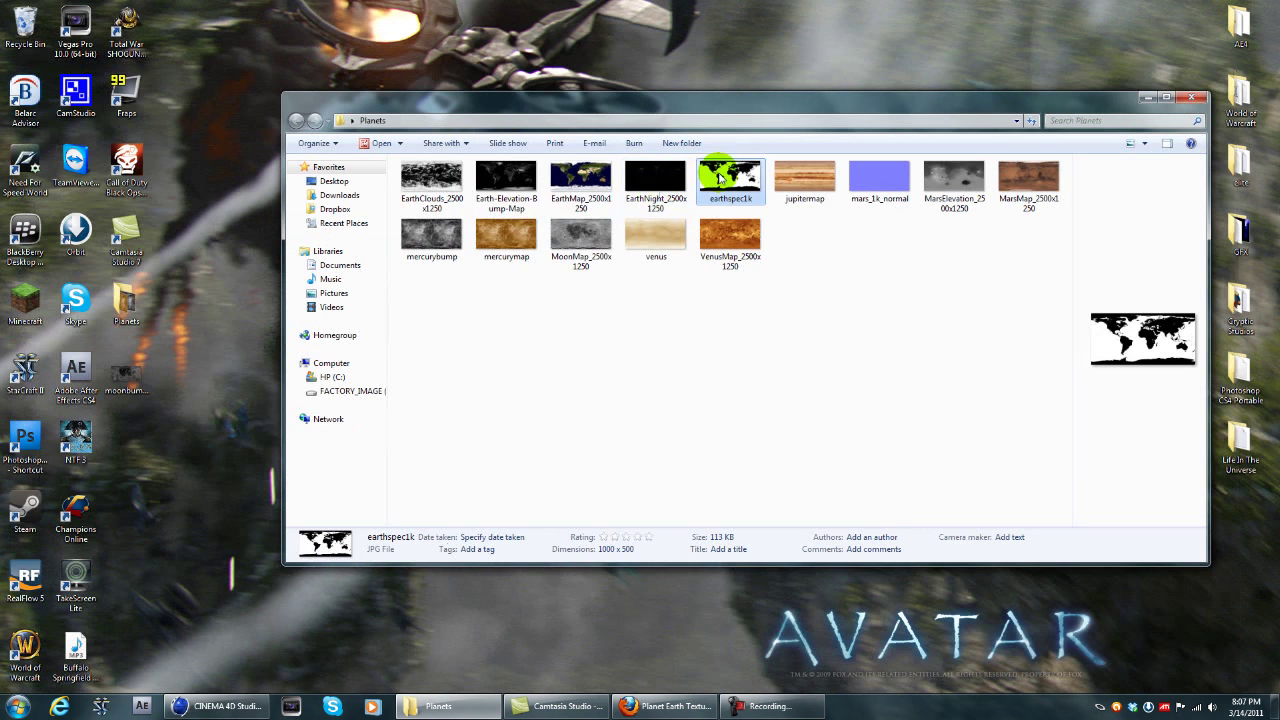
click(445, 190)
drag(686, 393, 180, 660)
click(654, 392)
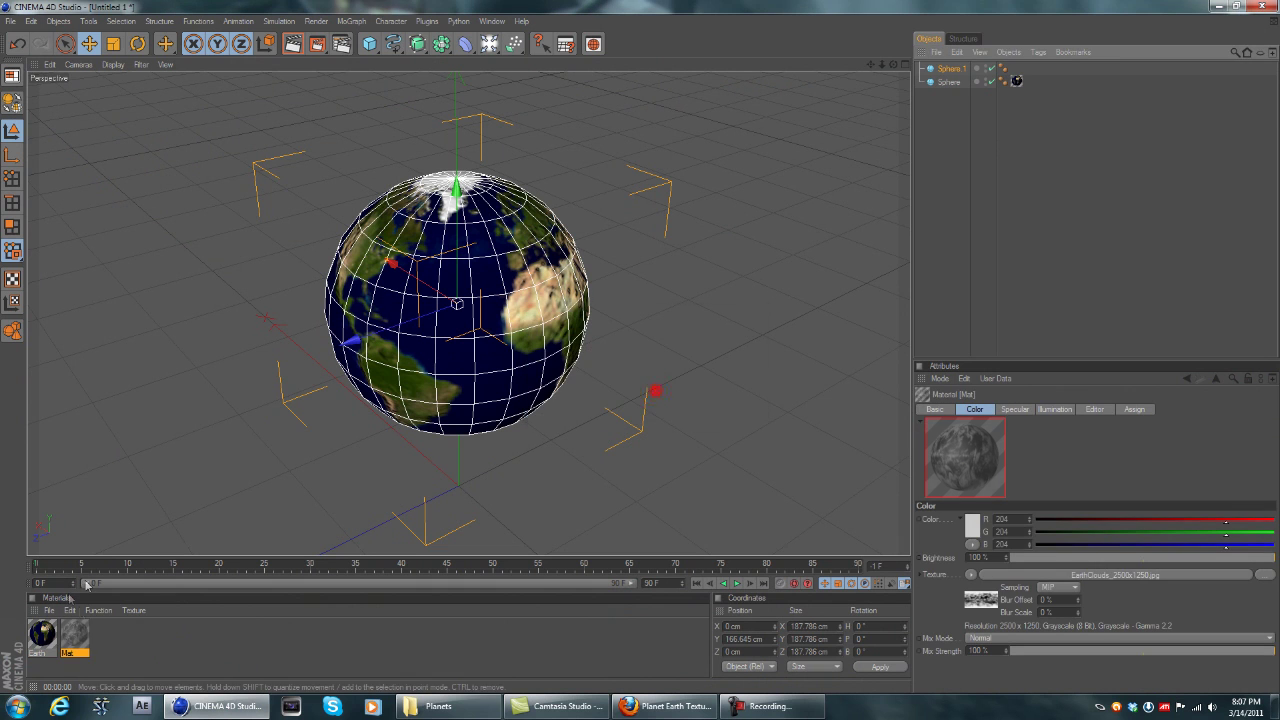
drag(951, 84, 949, 70)
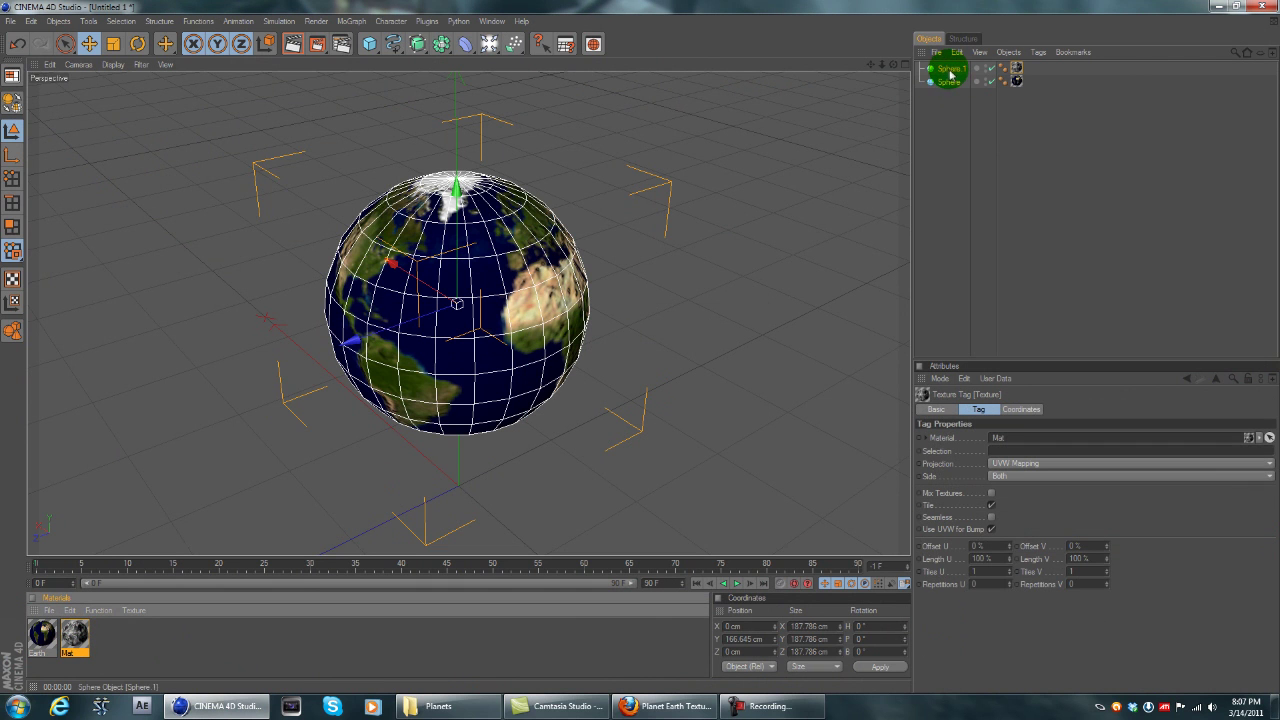
Step: Render the viewport close up to check the cloud texture on the duplicate sphere
scroll(560, 280, up, 5)
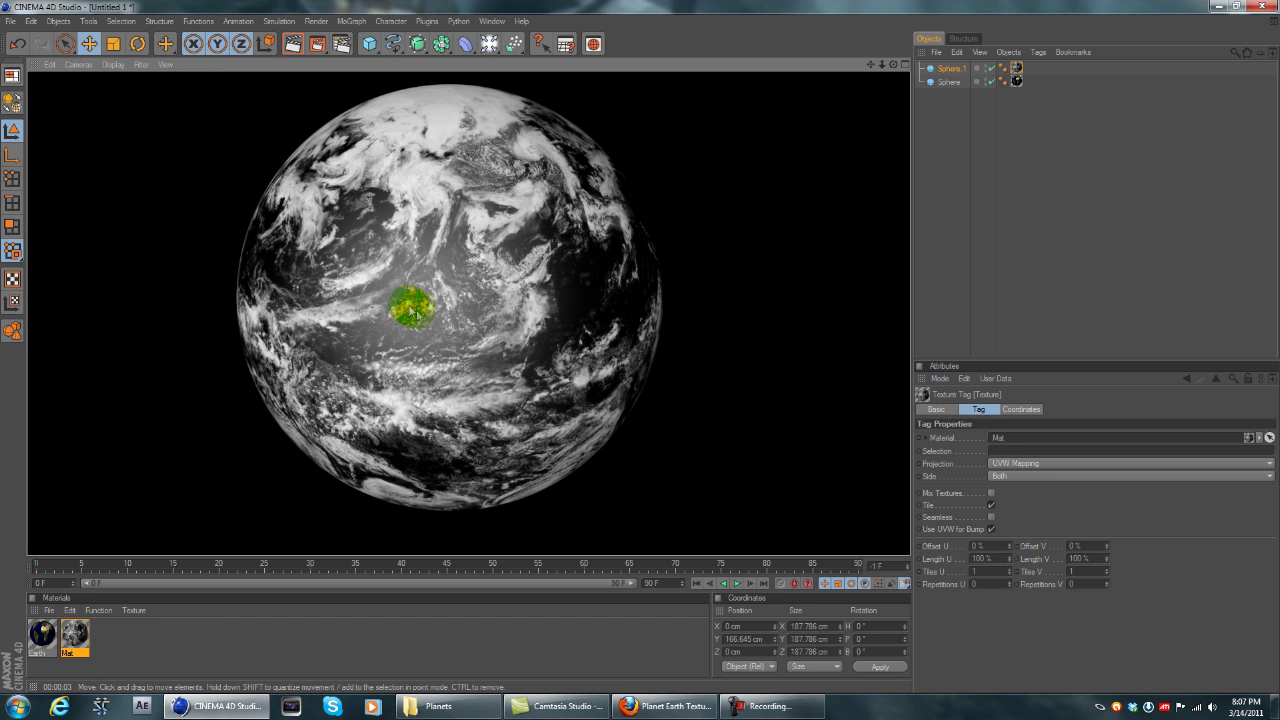
alt+drag(692, 363, 510, 360)
click(291, 47)
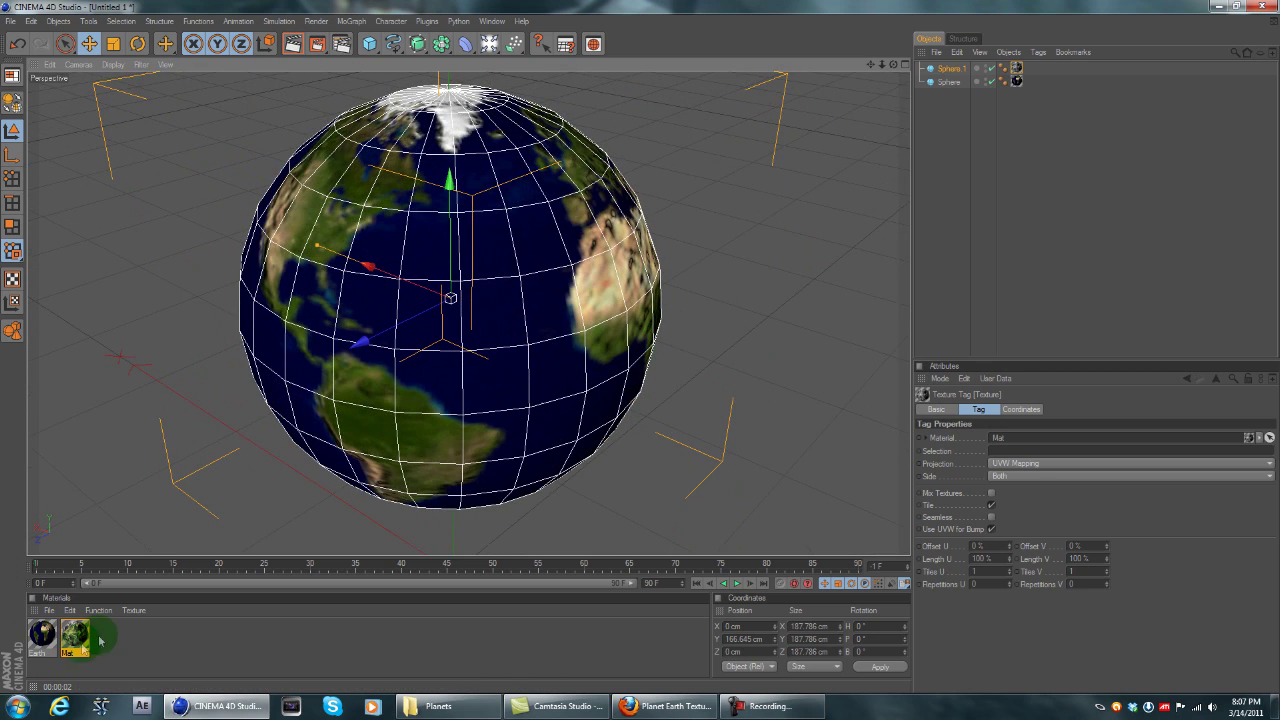
Step: Disable Specular on the cloud material, enable Fog with a brightness of 0%, and close the material's editor
double_click(85, 641)
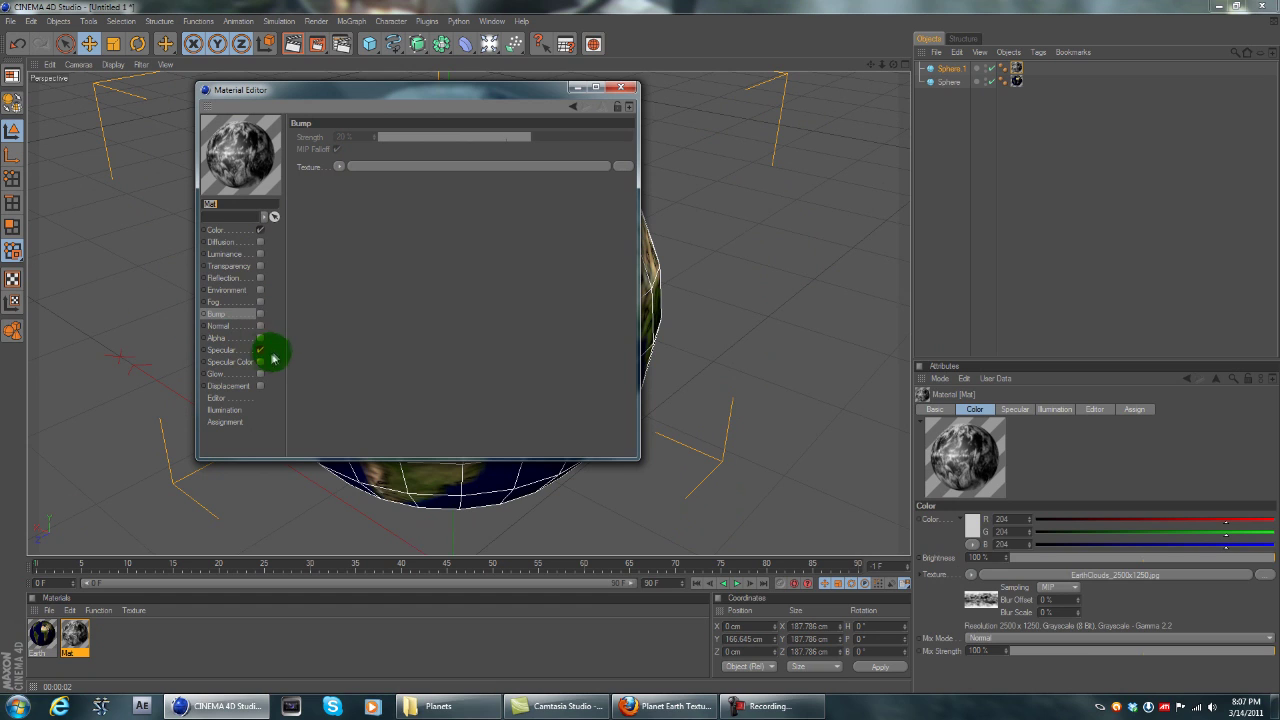
click(214, 302)
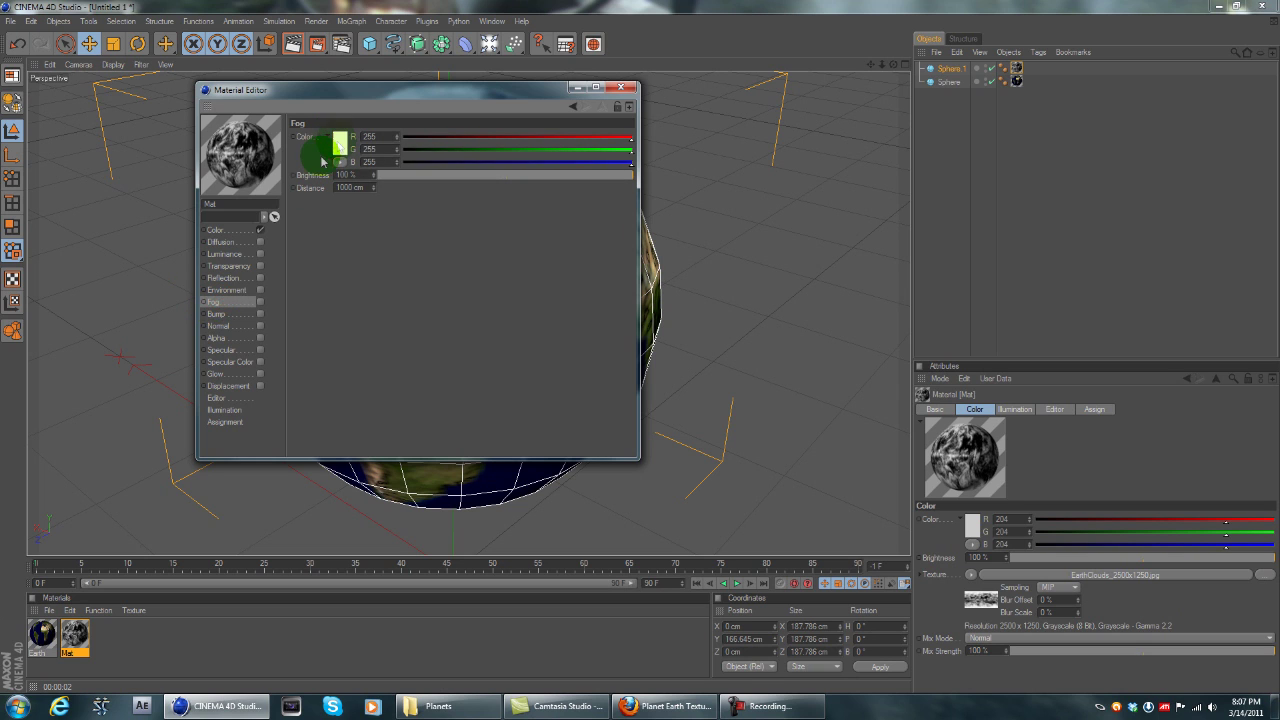
click(261, 303)
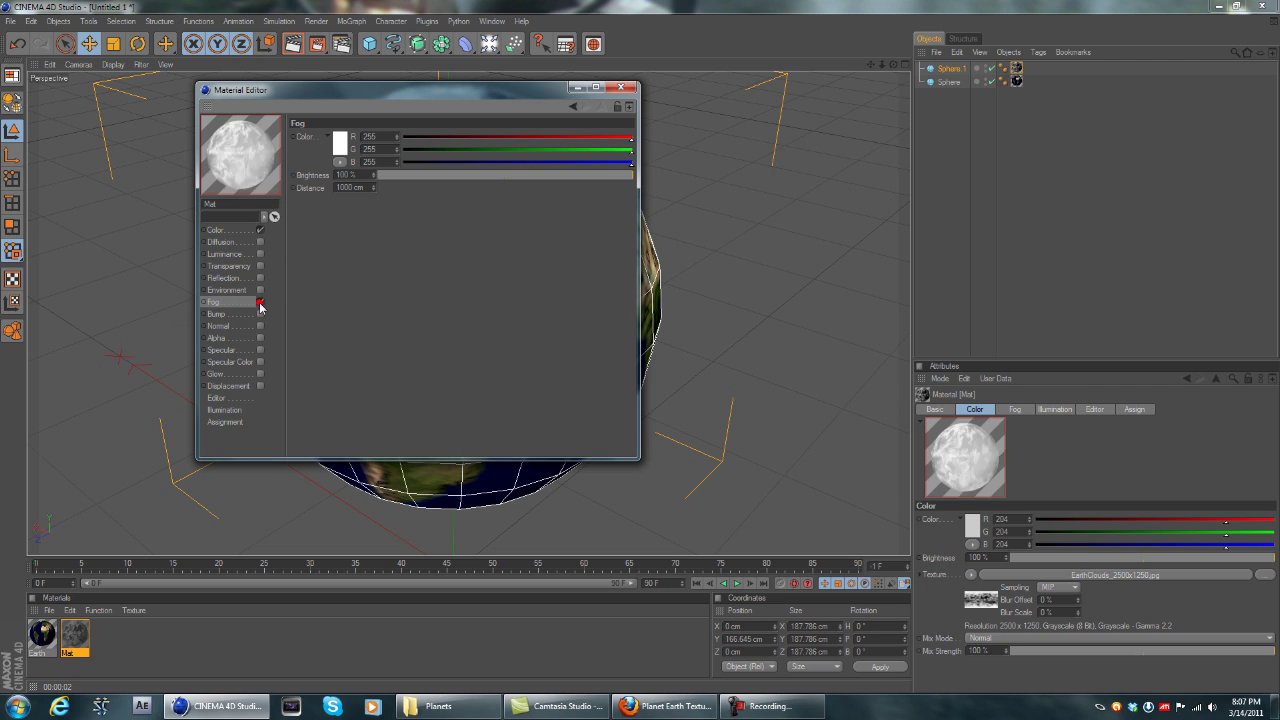
click(409, 177)
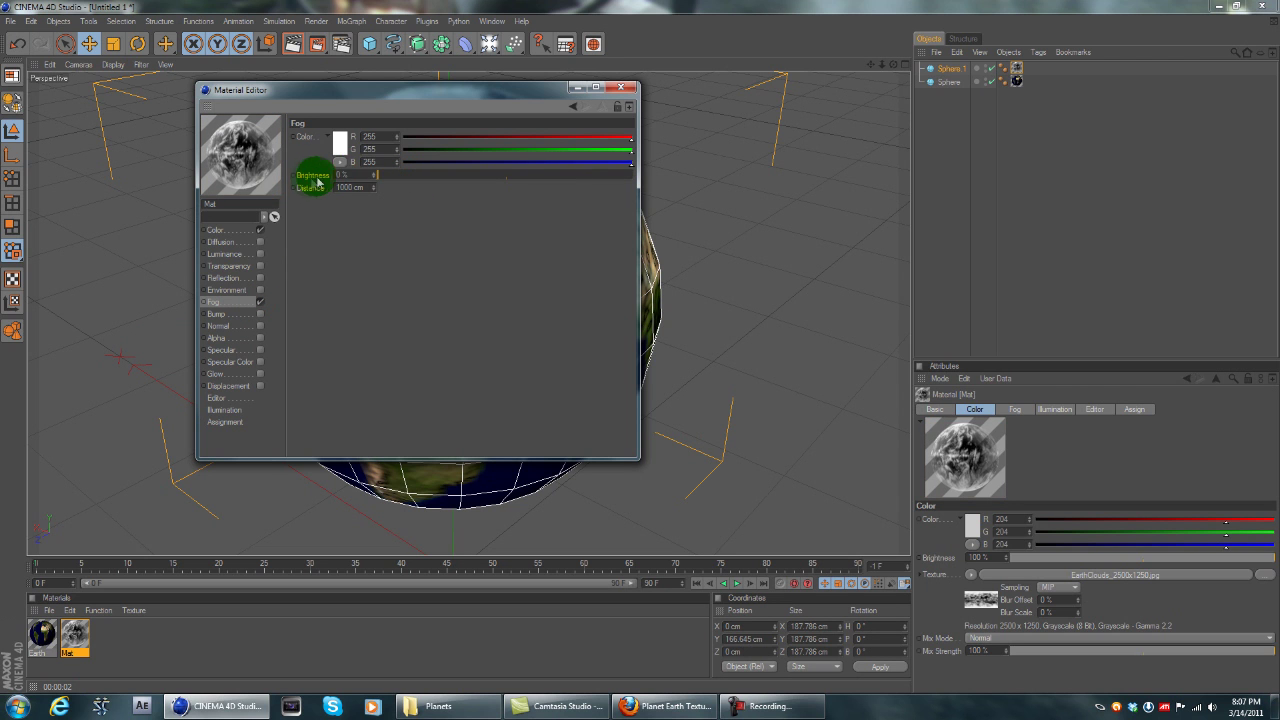
click(617, 89)
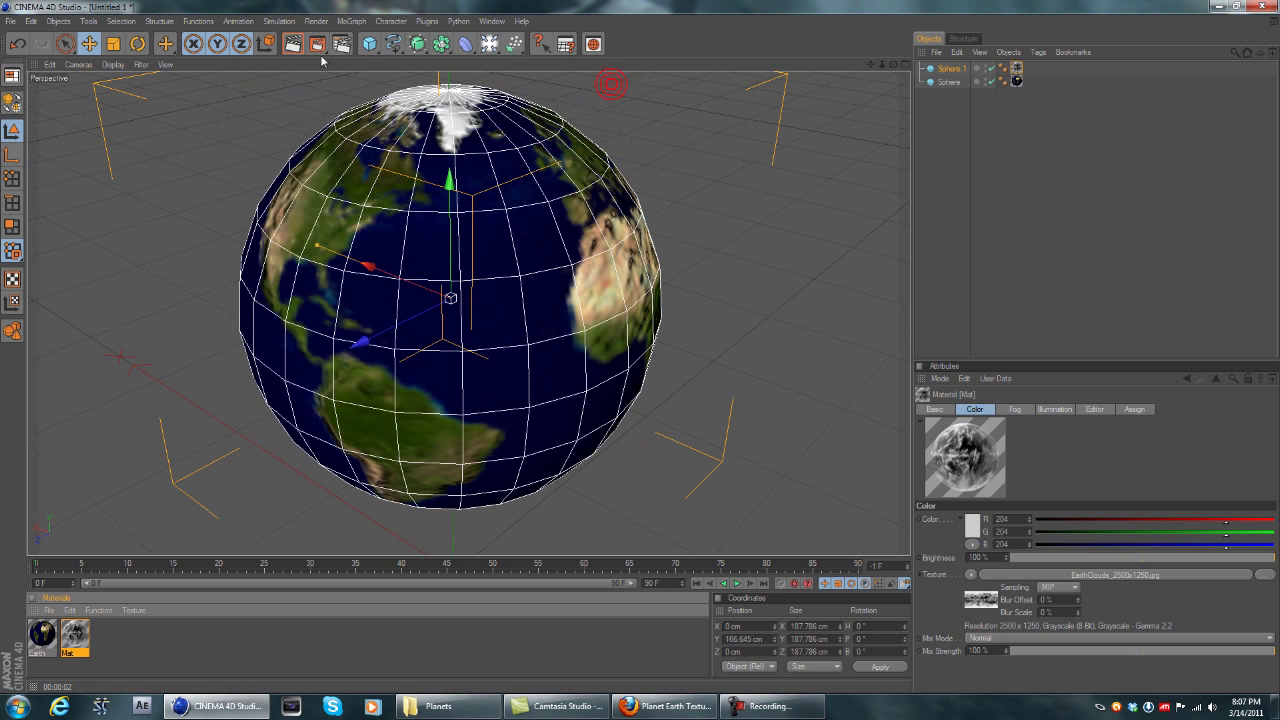
Step: Examine how the cloud layer blends with the Earth surface in viewport renders from two angles
click(302, 52)
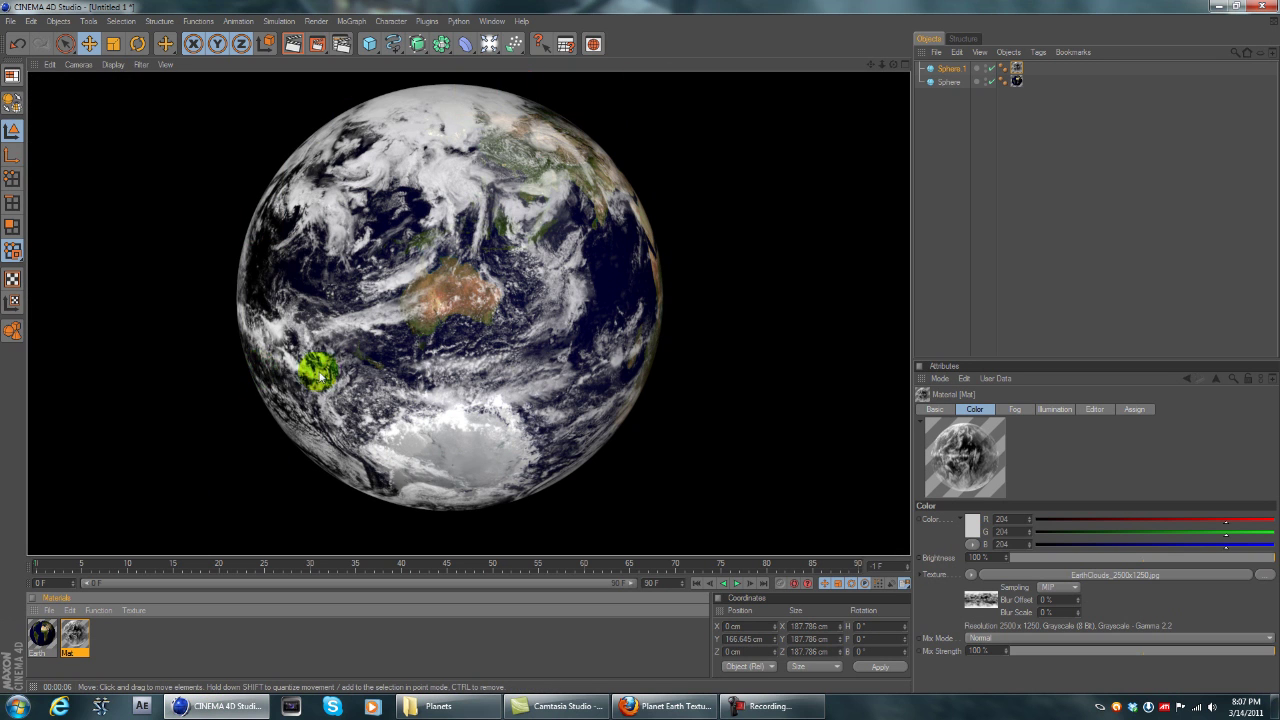
click(631, 337)
click(270, 48)
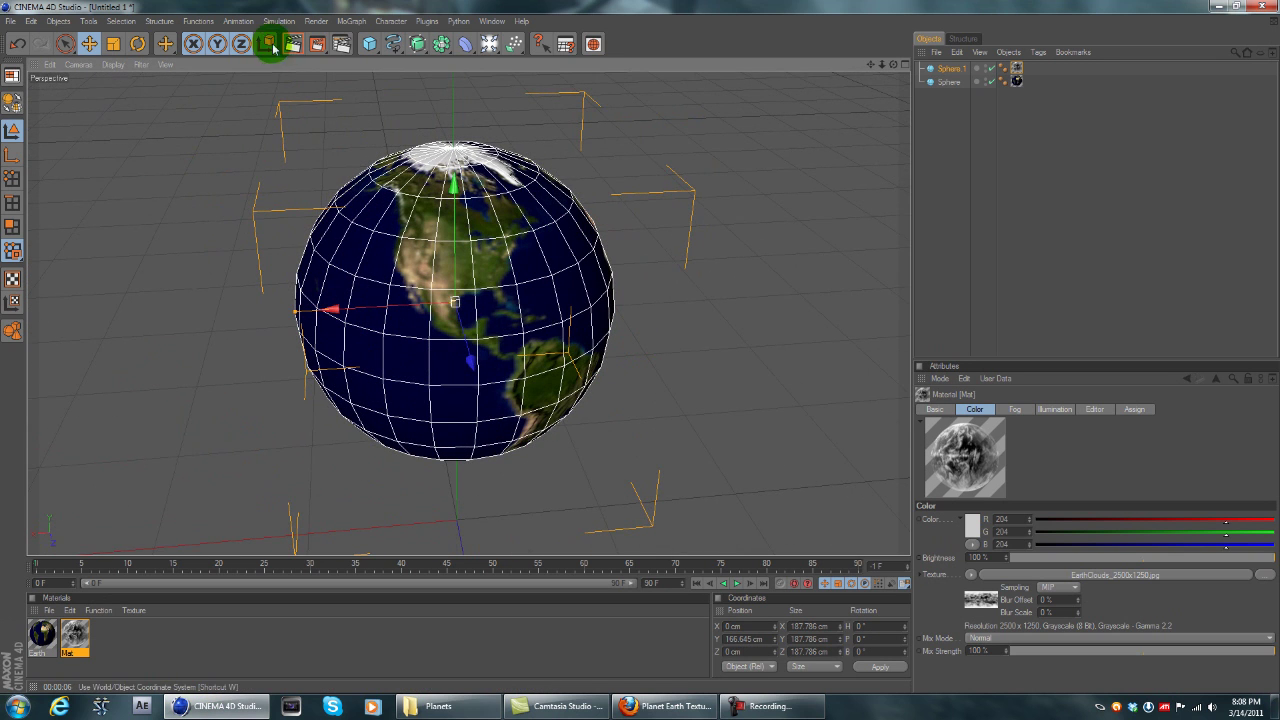
click(294, 48)
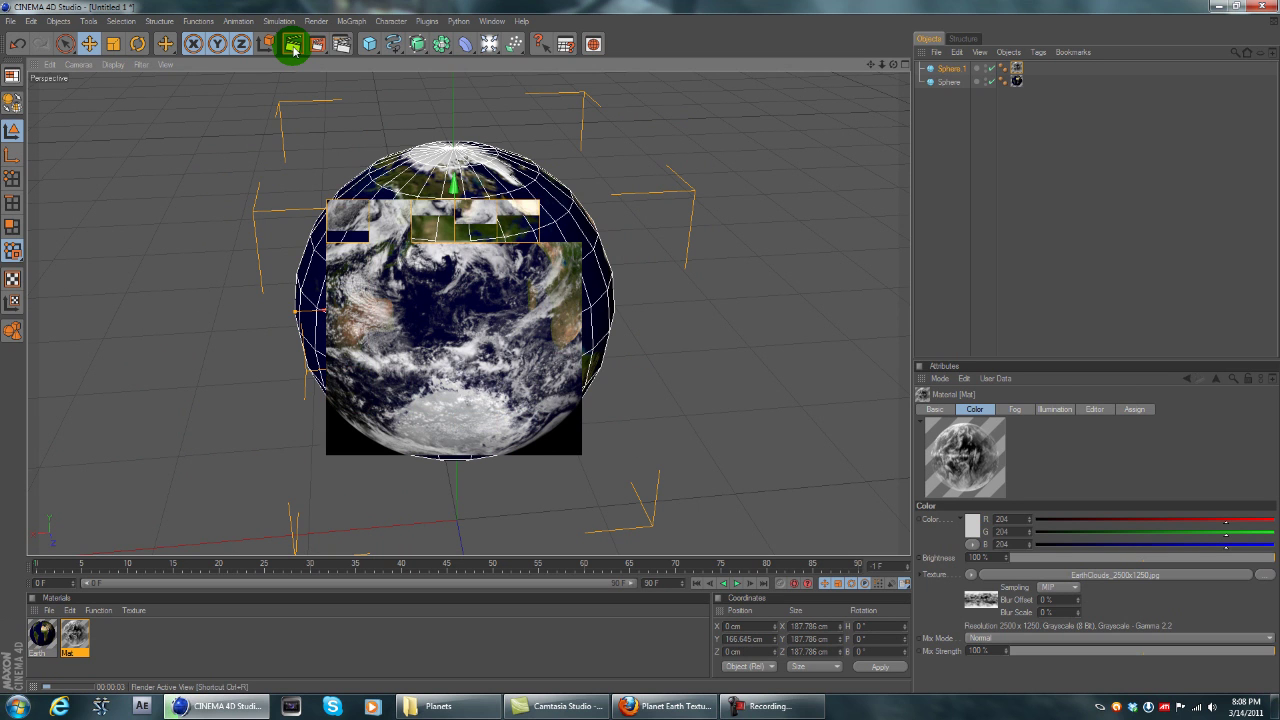
click(340, 287)
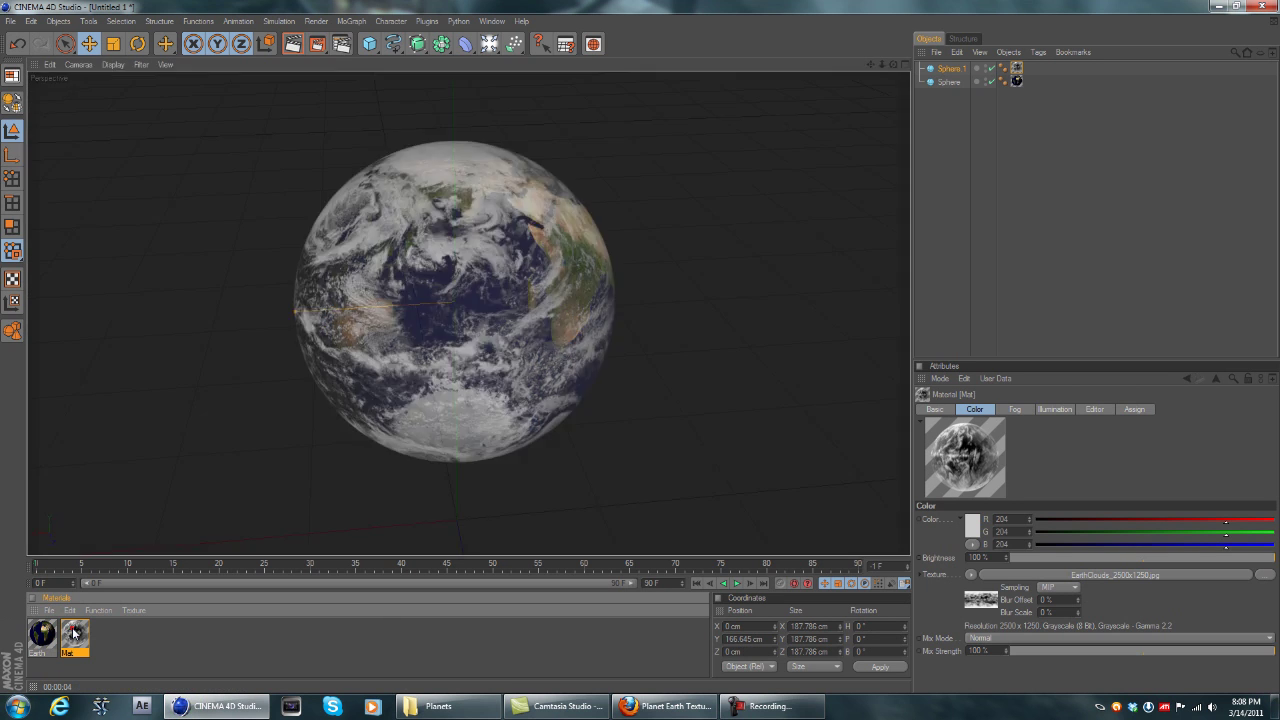
Step: Scale the cloud sphere up slightly to about 187.88 cm and preview it in a viewport render
click(110, 46)
drag(327, 312, 323, 312)
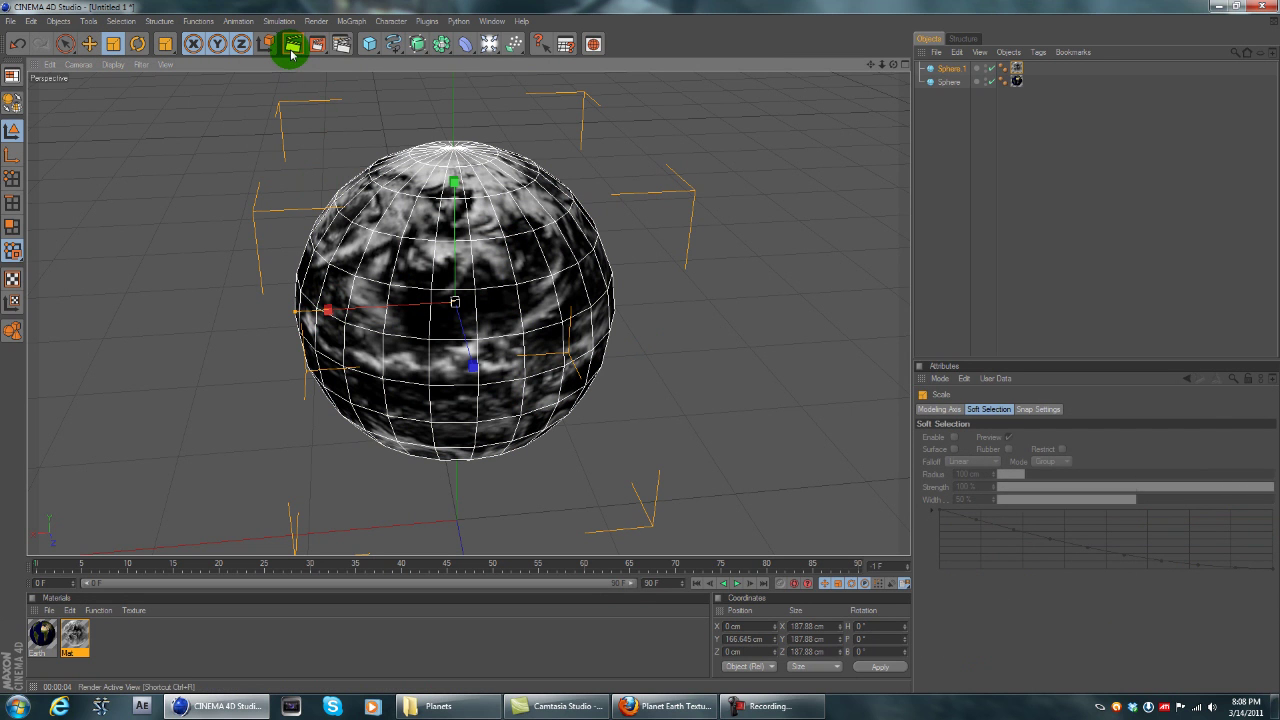
click(292, 50)
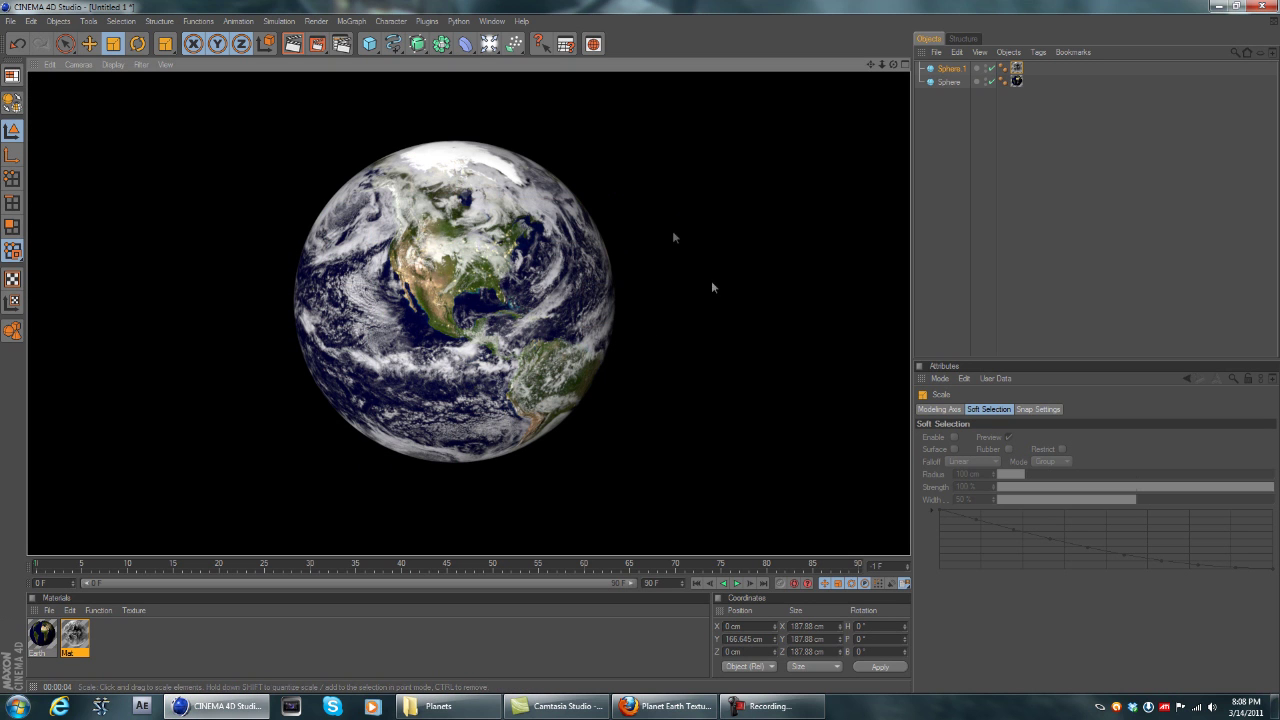
click(692, 236)
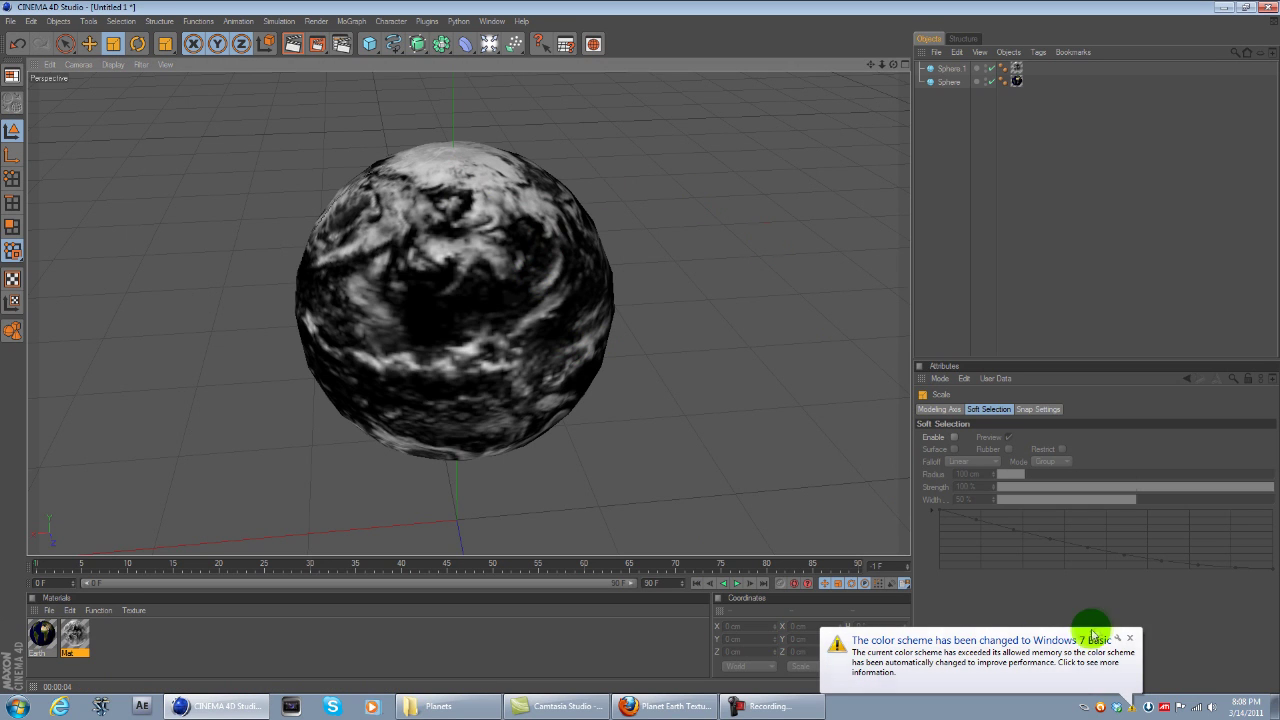
Step: Dismiss the color scheme notification and render the viewport again to examine the clouds over North America
click(1127, 638)
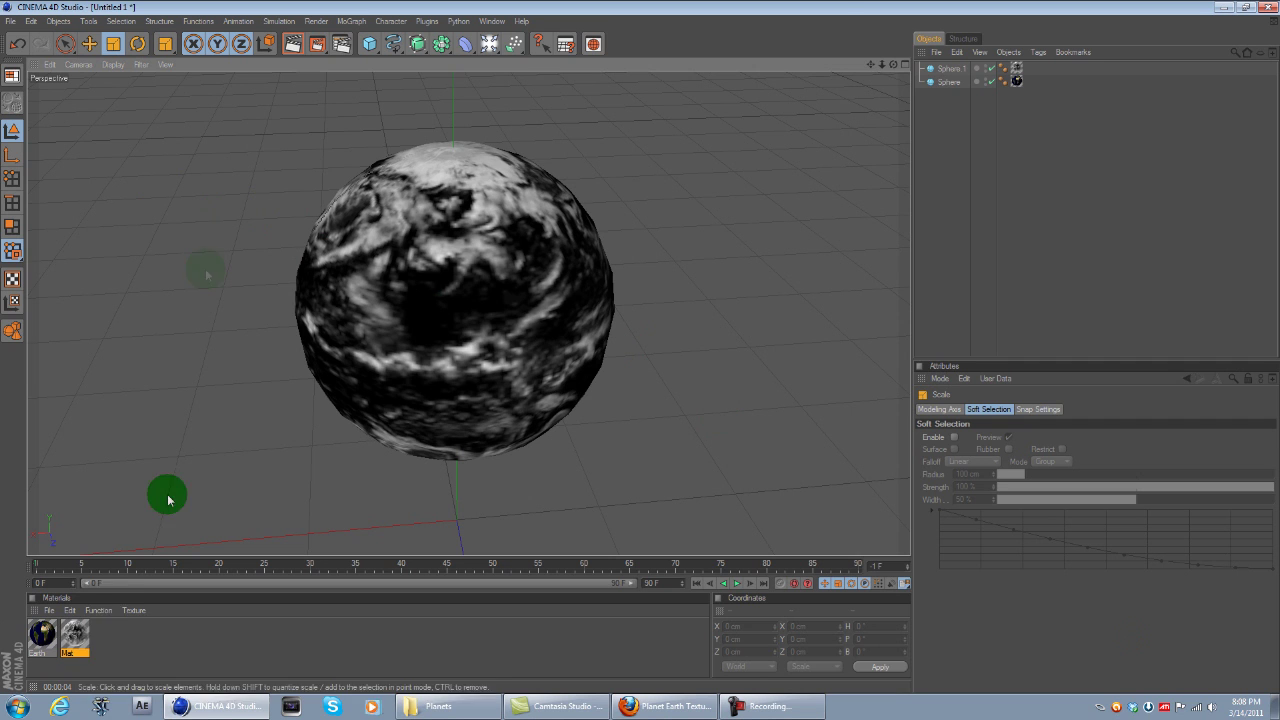
double_click(86, 633)
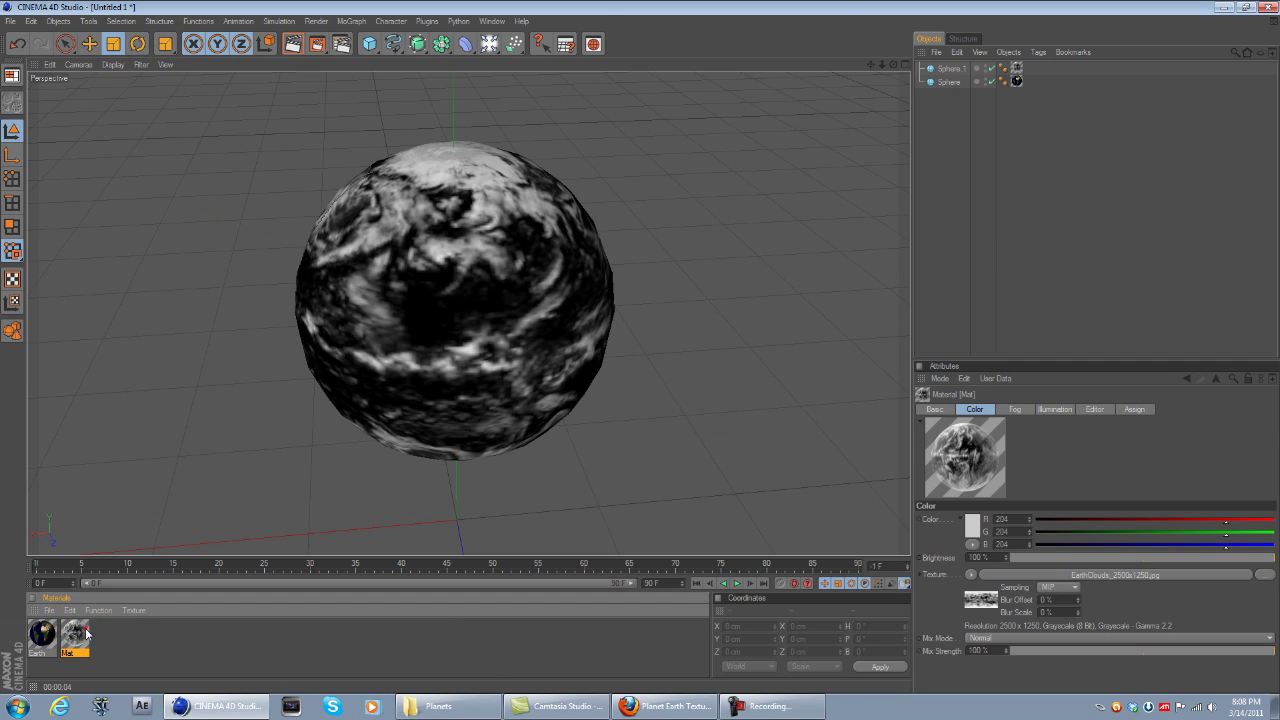
click(627, 92)
click(295, 41)
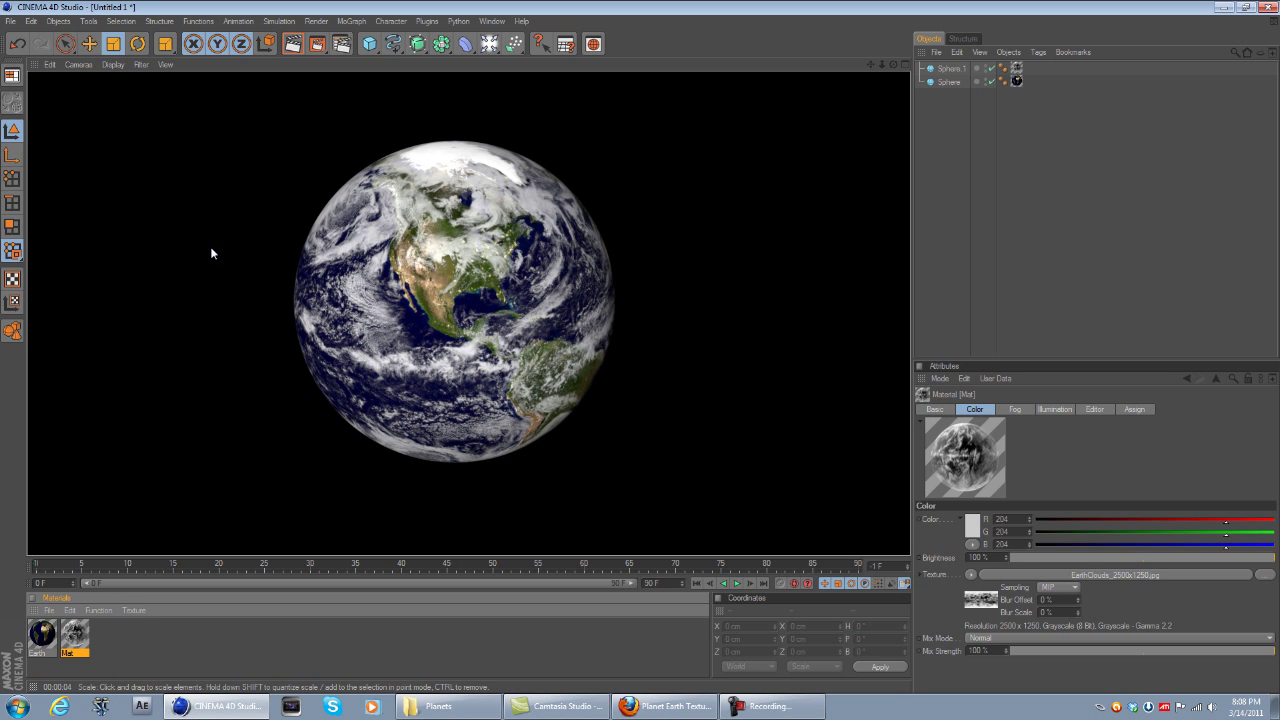
click(407, 214)
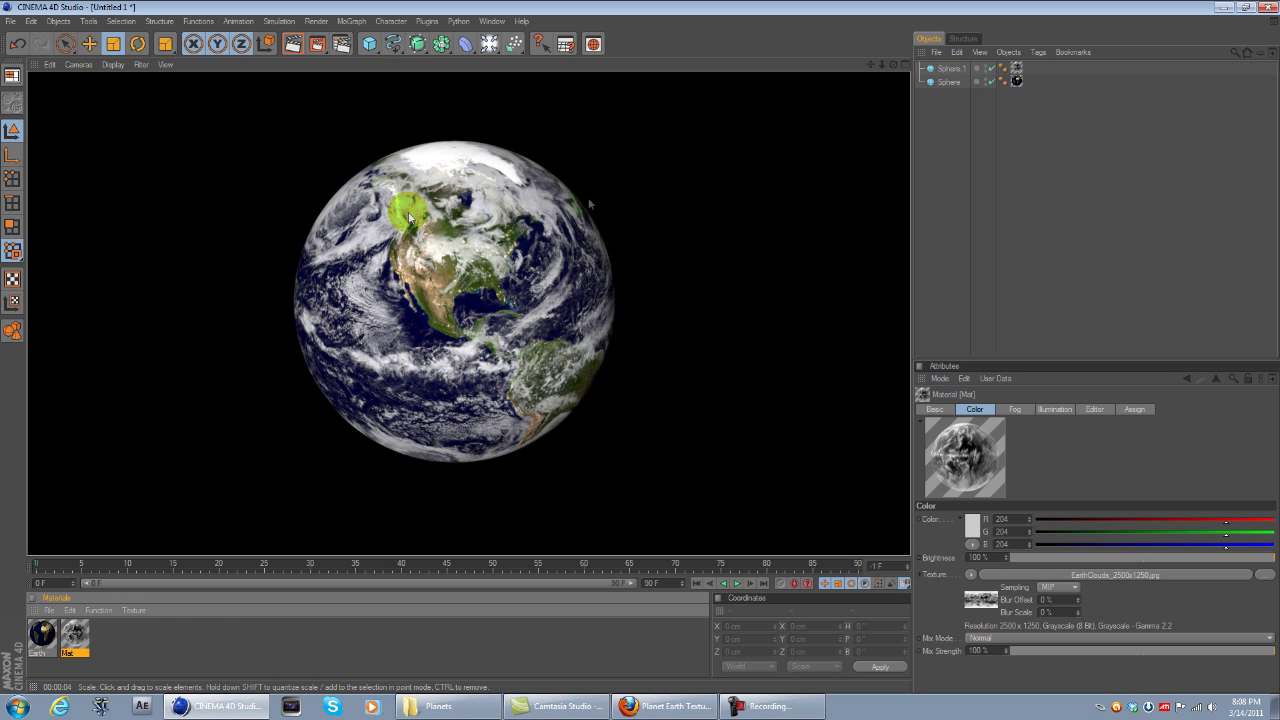
Step: Enable Luminance on the cloud material and load EarthClouds_2500x1250 as its texture, copying the image to the document location
double_click(74, 635)
click(218, 302)
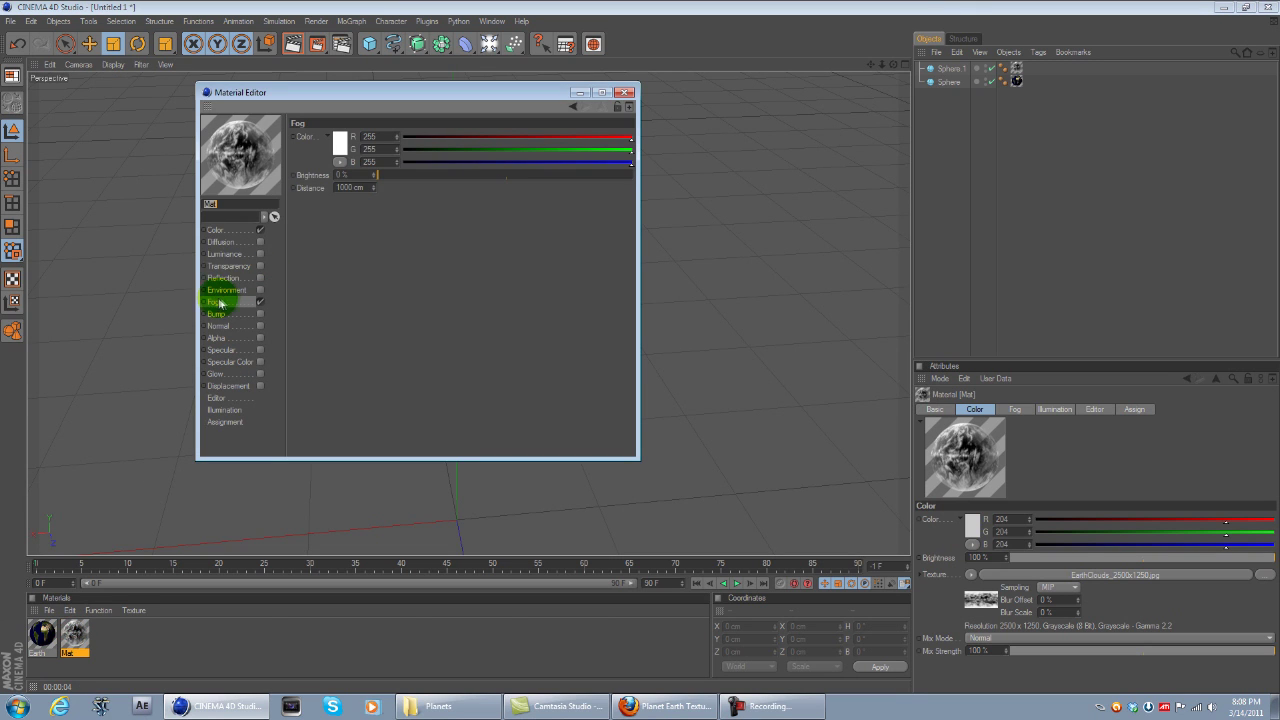
click(259, 254)
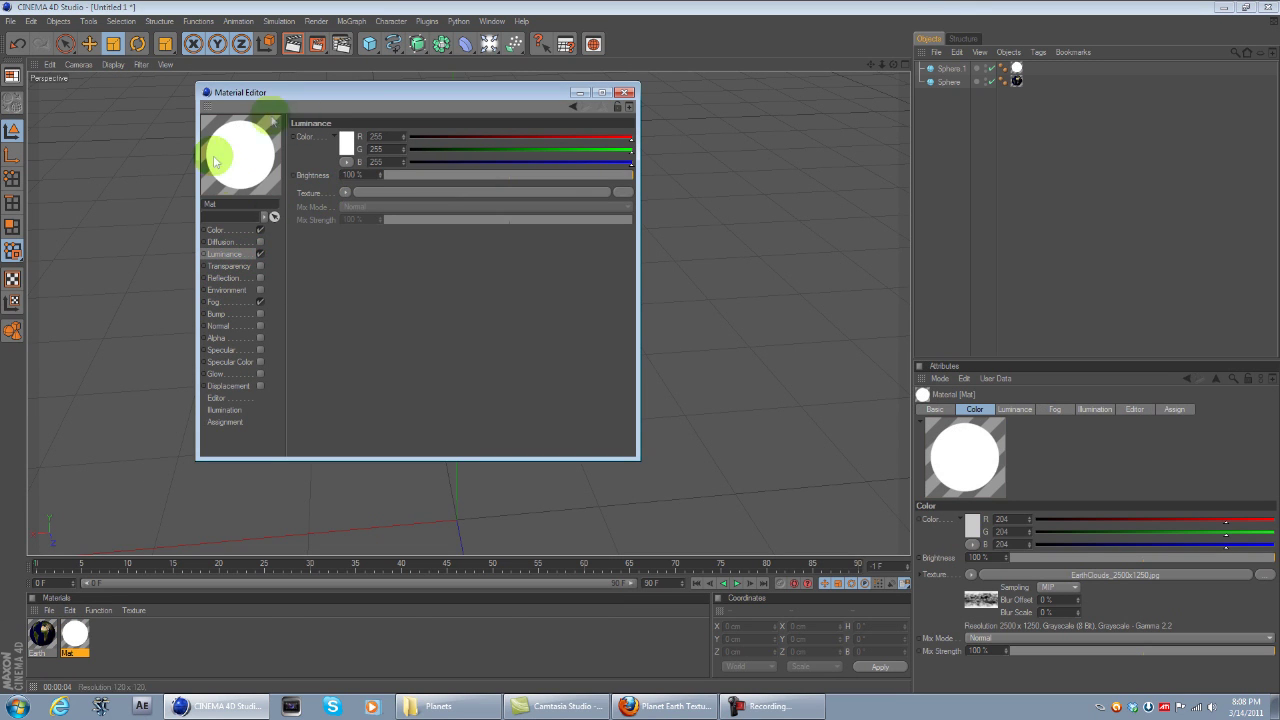
click(344, 193)
click(352, 208)
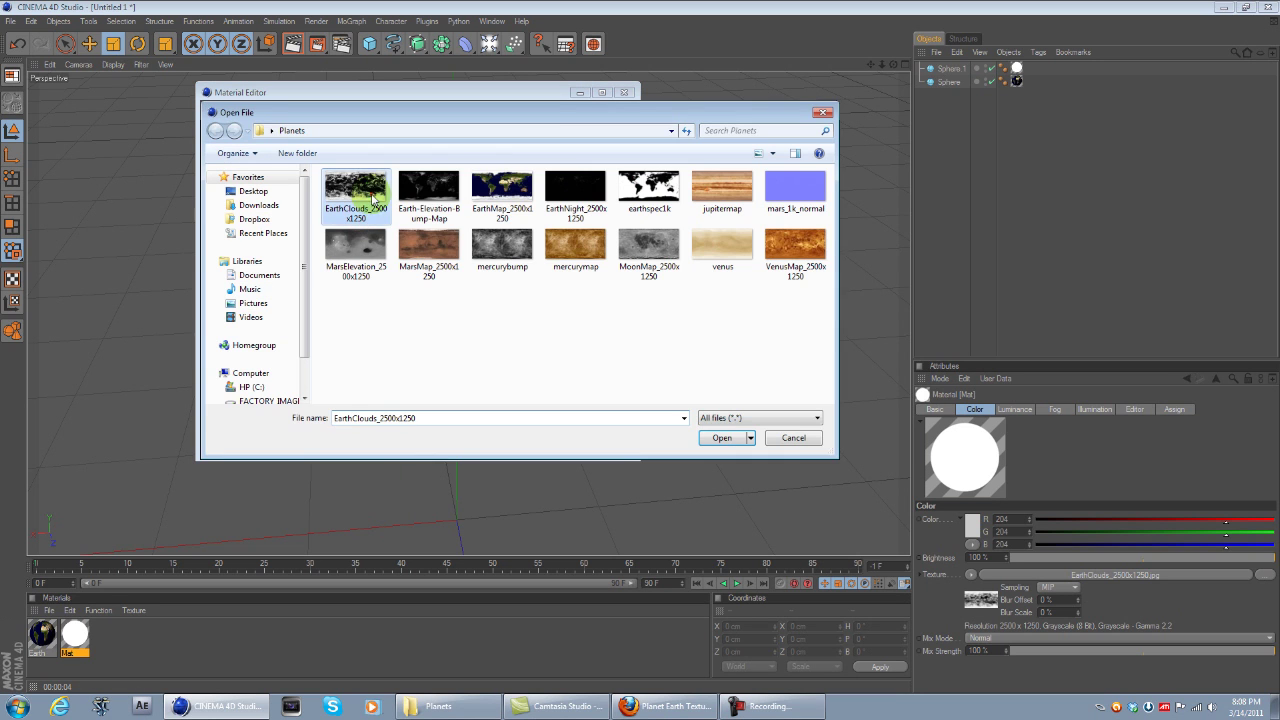
click(721, 437)
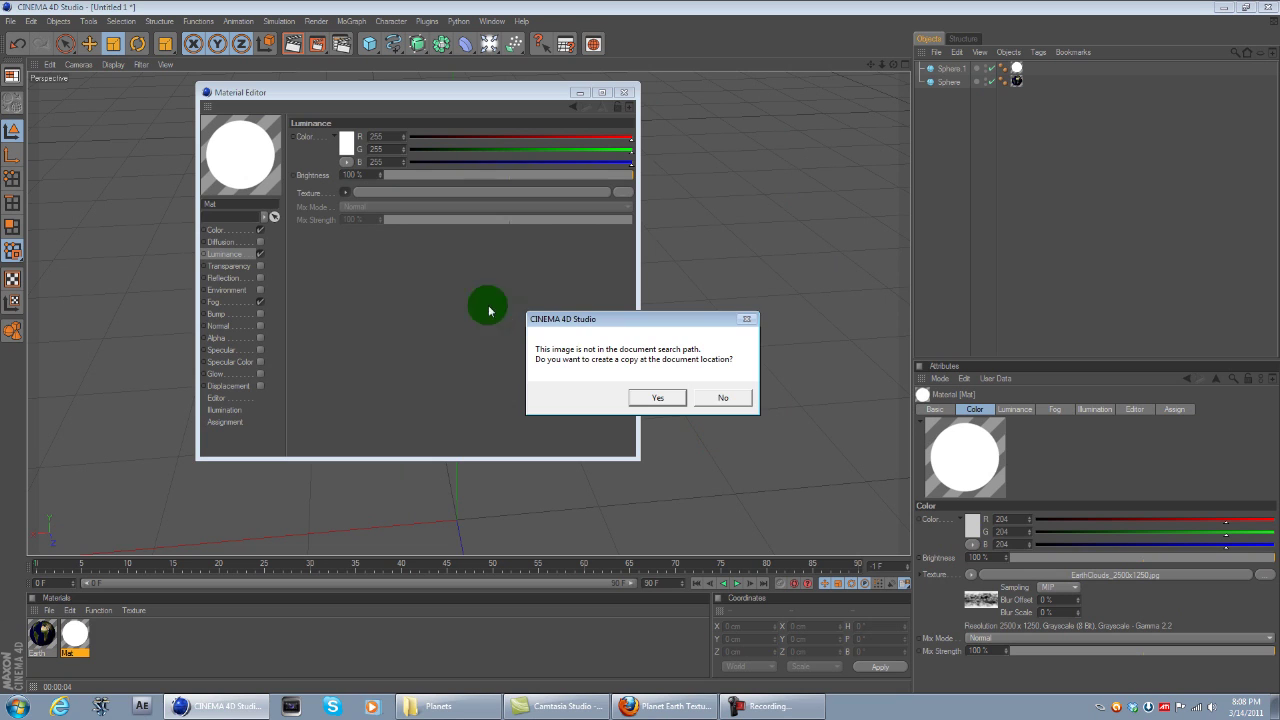
click(645, 396)
Step: Lower the cloud material's luminance brightness to about 58%, close its editor, and preview the brighter clouds in a viewport render
drag(486, 177, 546, 177)
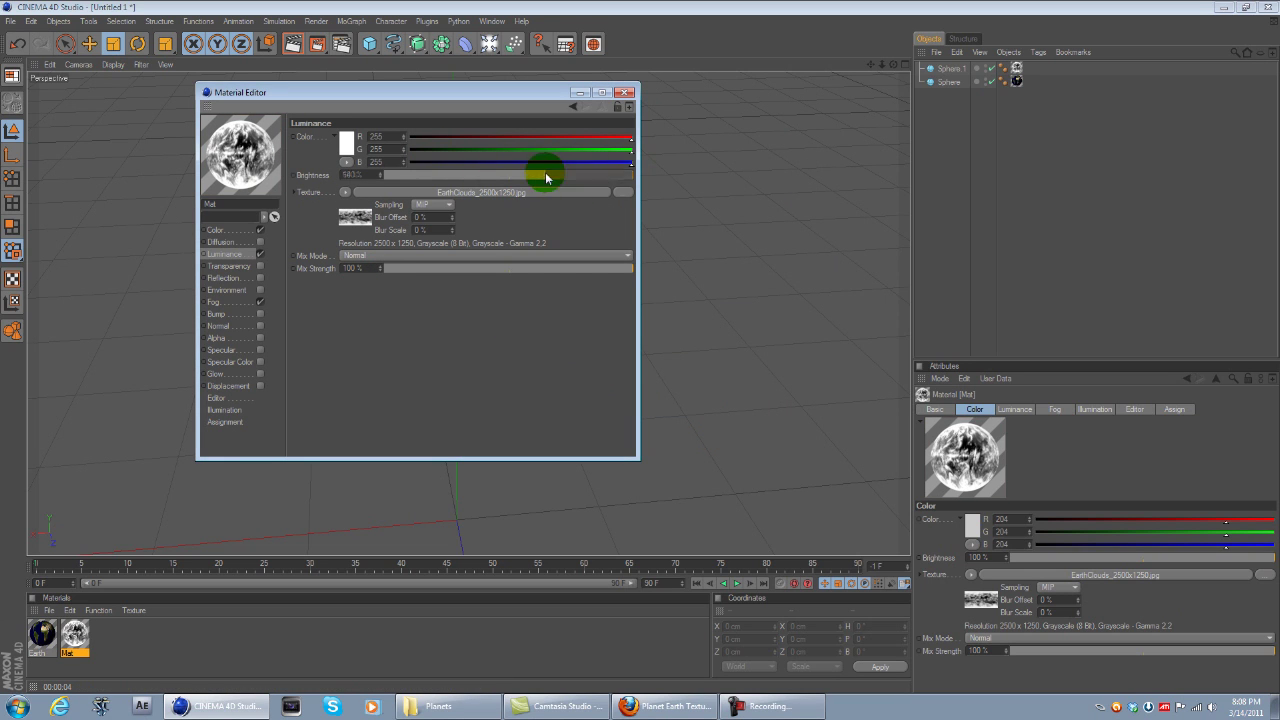
click(627, 93)
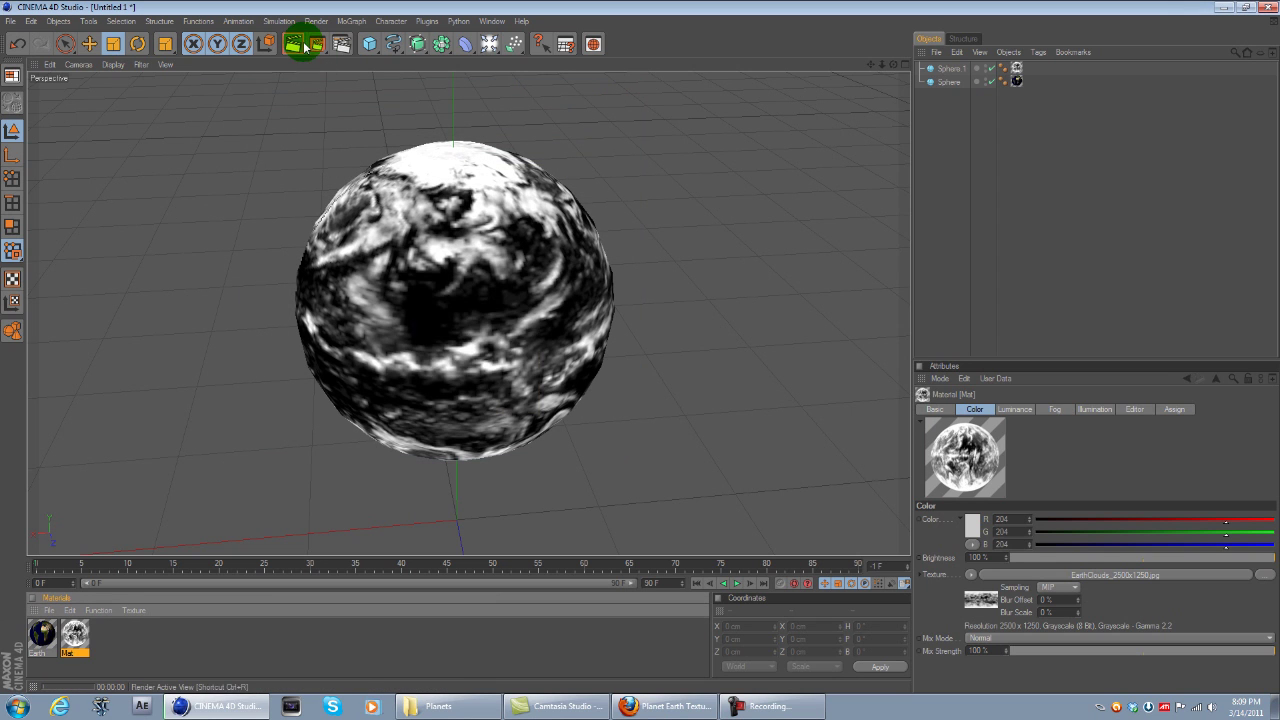
click(305, 47)
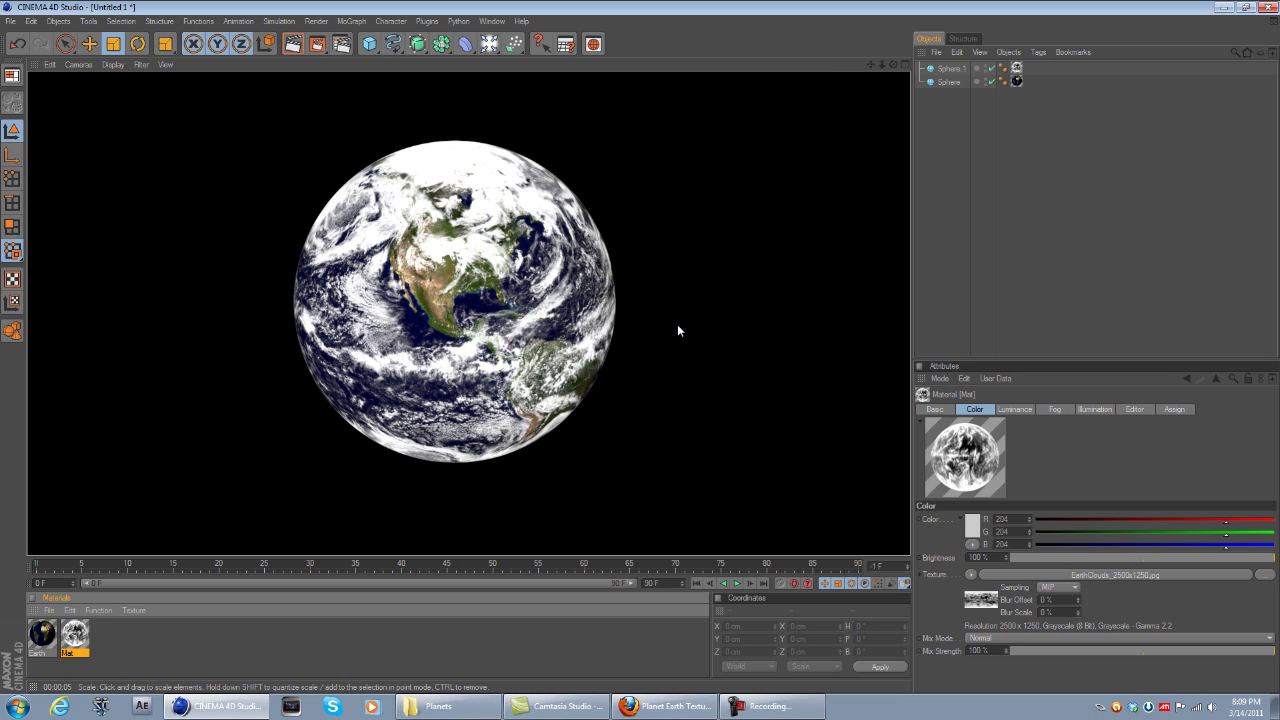
click(638, 320)
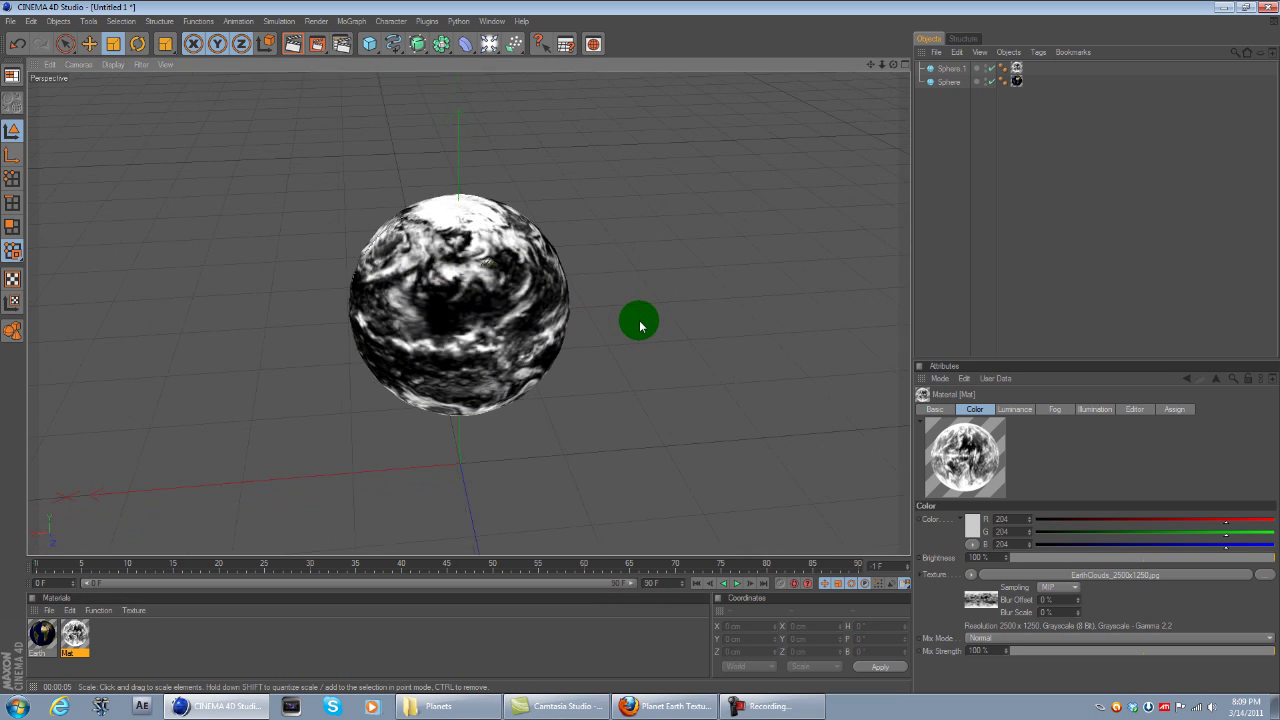
Step: Add a new sphere and move it up and away from the Earth to about X -193 cm, Y 302 cm
drag(369, 44, 489, 127)
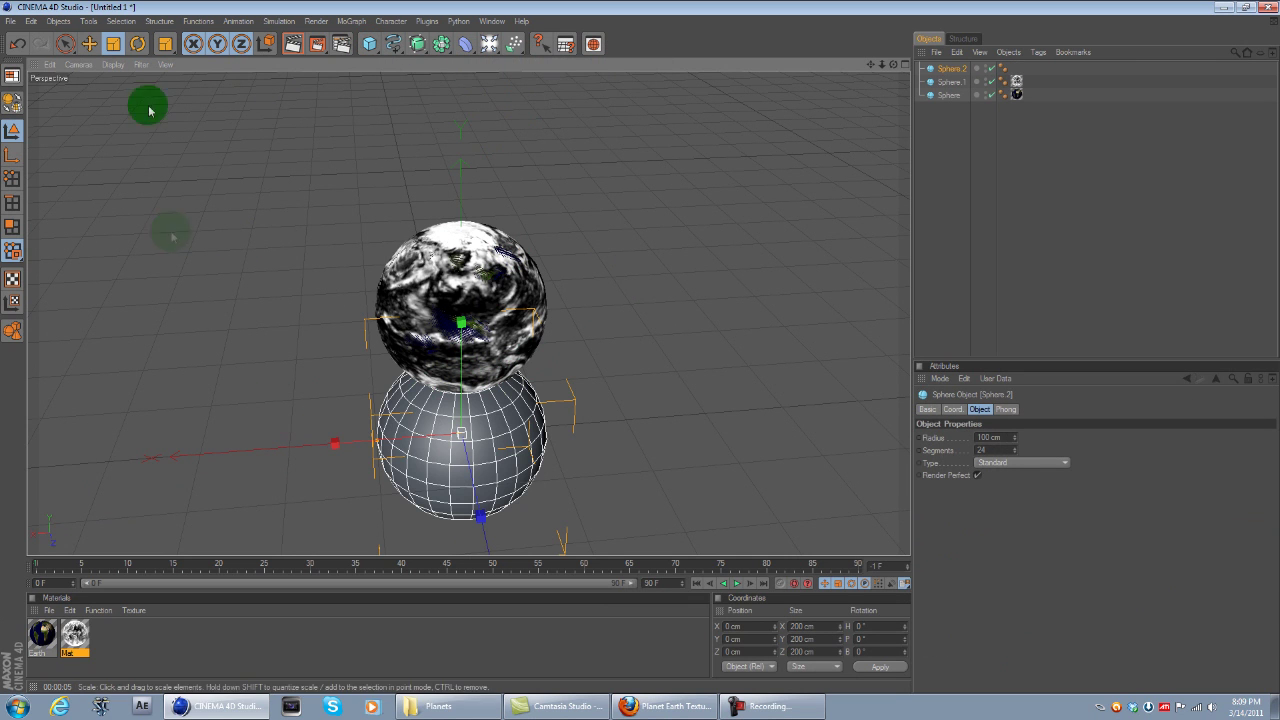
click(90, 45)
drag(461, 386, 641, 350)
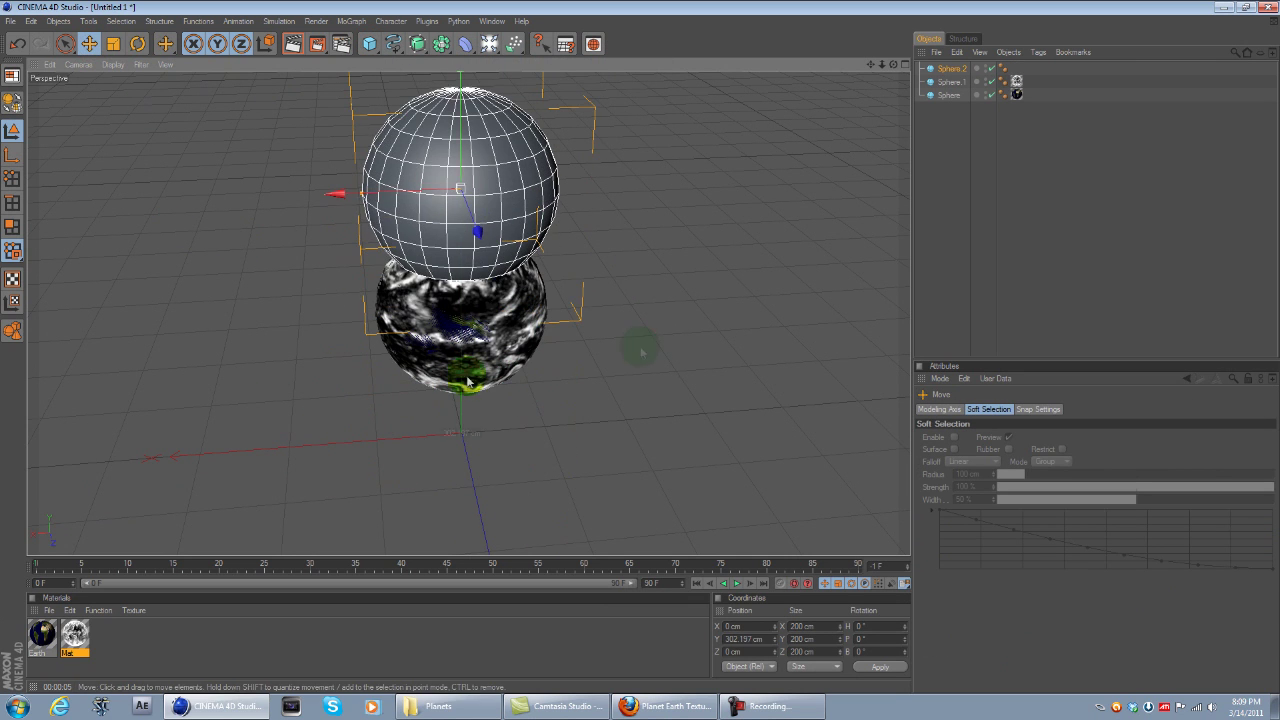
drag(338, 197, 522, 187)
alt+middle_drag(469, 367, 435, 391)
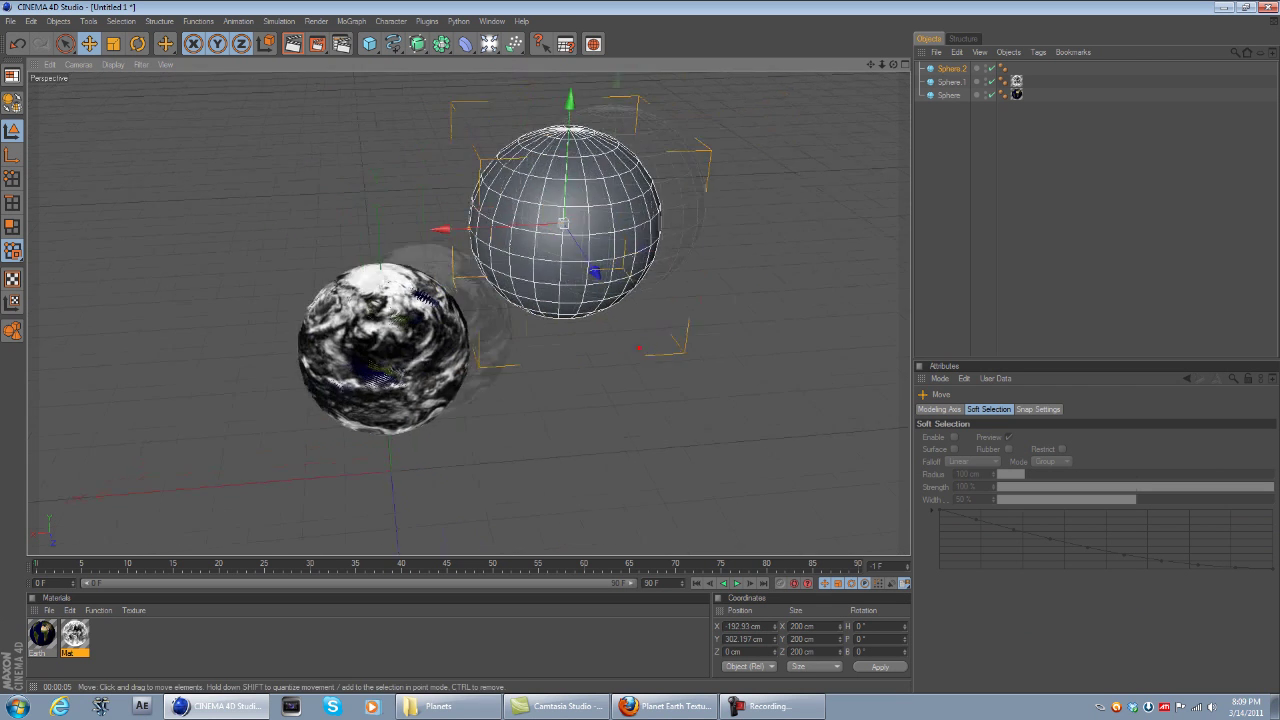
Step: Scale the new sphere down to about 20.9 cm and move it farther from the Earth to about X -1081 cm
click(114, 44)
drag(547, 150, 505, 166)
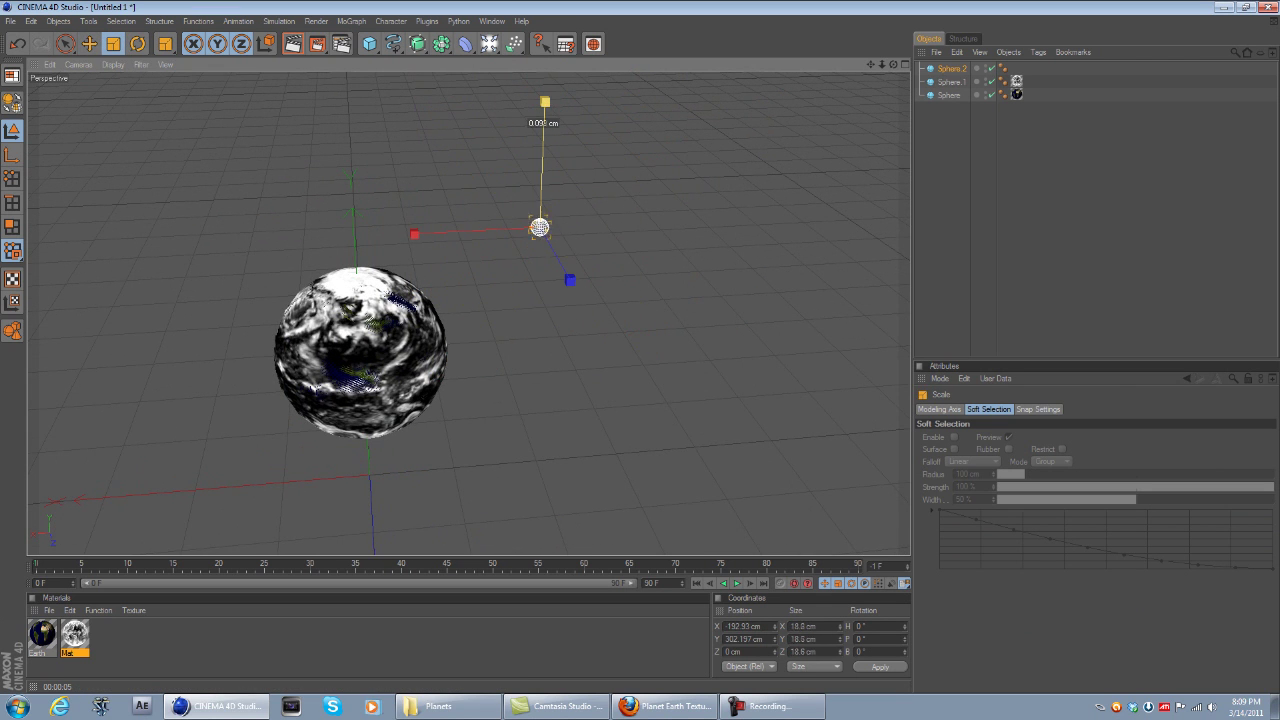
click(89, 44)
drag(440, 229, 797, 212)
scroll(506, 306, down, 5)
alt+middle_drag(611, 369, 545, 381)
alt+middle_drag(640, 346, 577, 371)
scroll(577, 373, down, 5)
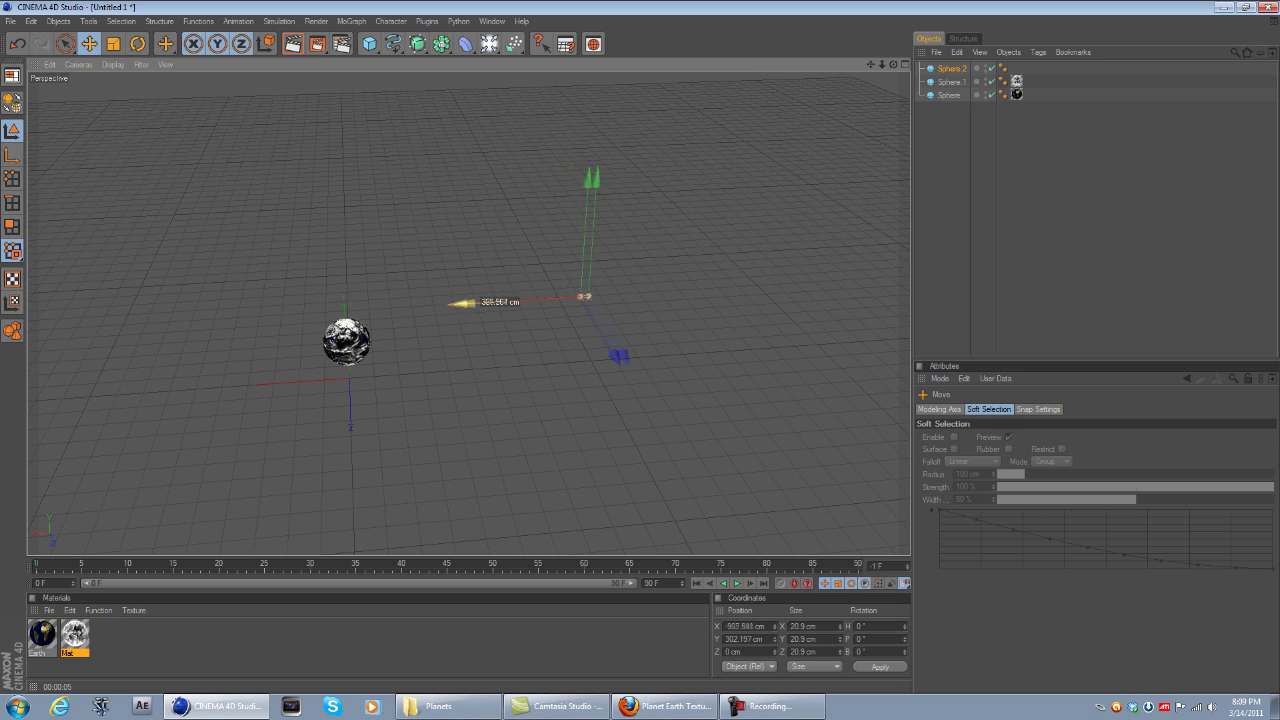
click(403, 300)
alt+right_drag(403, 363, 465, 367)
click(756, 276)
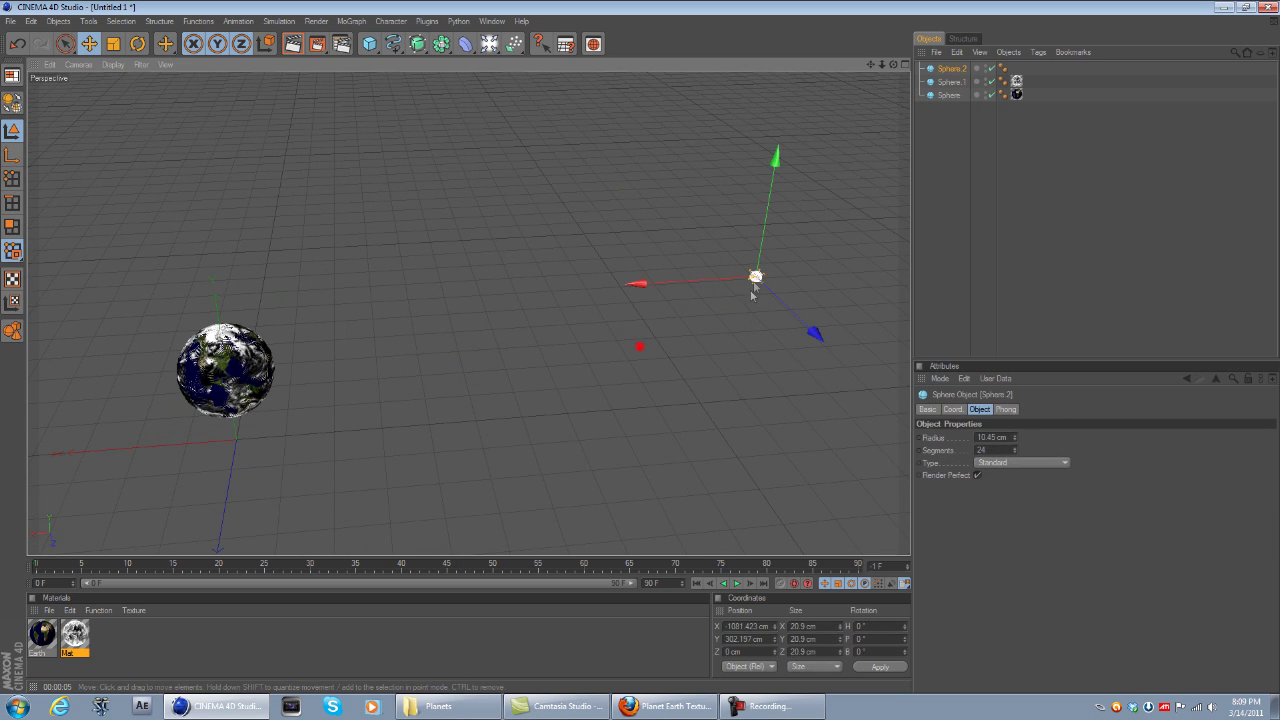
Step: Create a material from the MoonMap_2500x1250 image in the Planets folder and apply it to the small sphere
click(536, 425)
scroll(702, 330, up, 4)
alt+middle_drag(792, 366, 358, 385)
scroll(478, 343, up, 5)
alt+middle_drag(693, 350, 345, 377)
alt+middle_drag(747, 353, 620, 346)
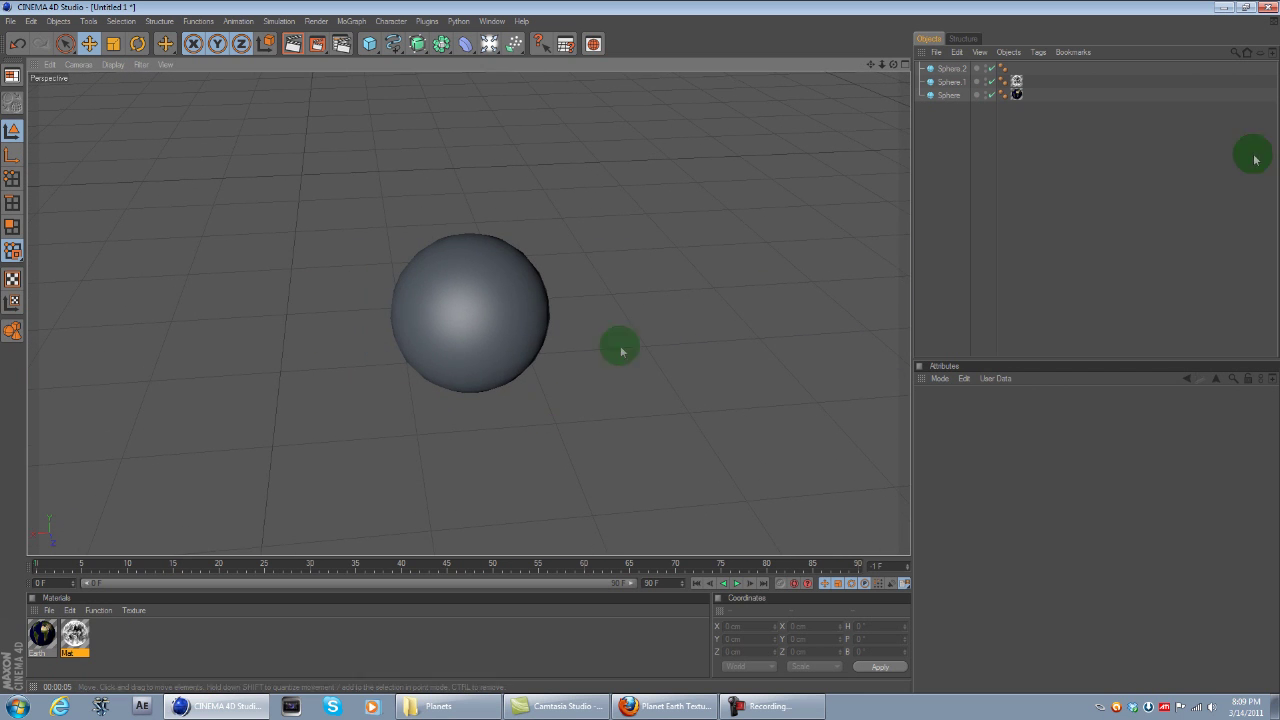
click(1227, 8)
click(445, 258)
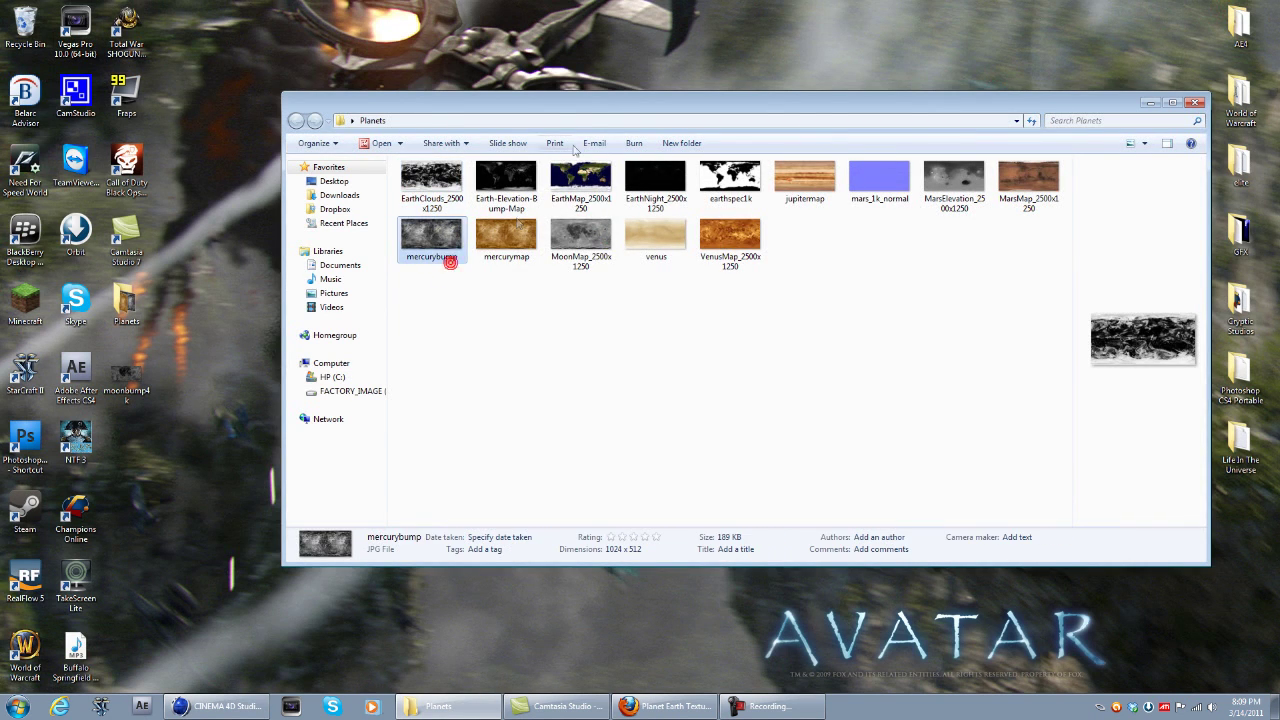
drag(590, 110, 475, 100)
click(567, 343)
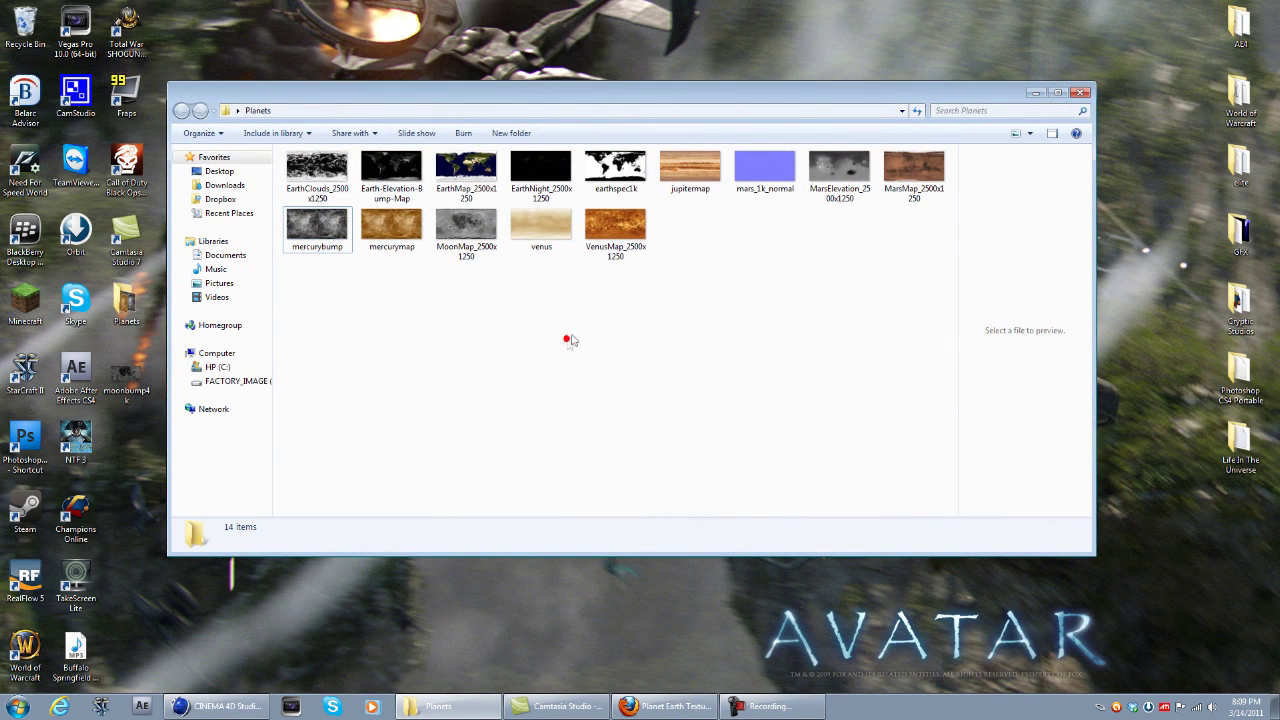
click(466, 228)
drag(466, 228, 234, 672)
click(652, 394)
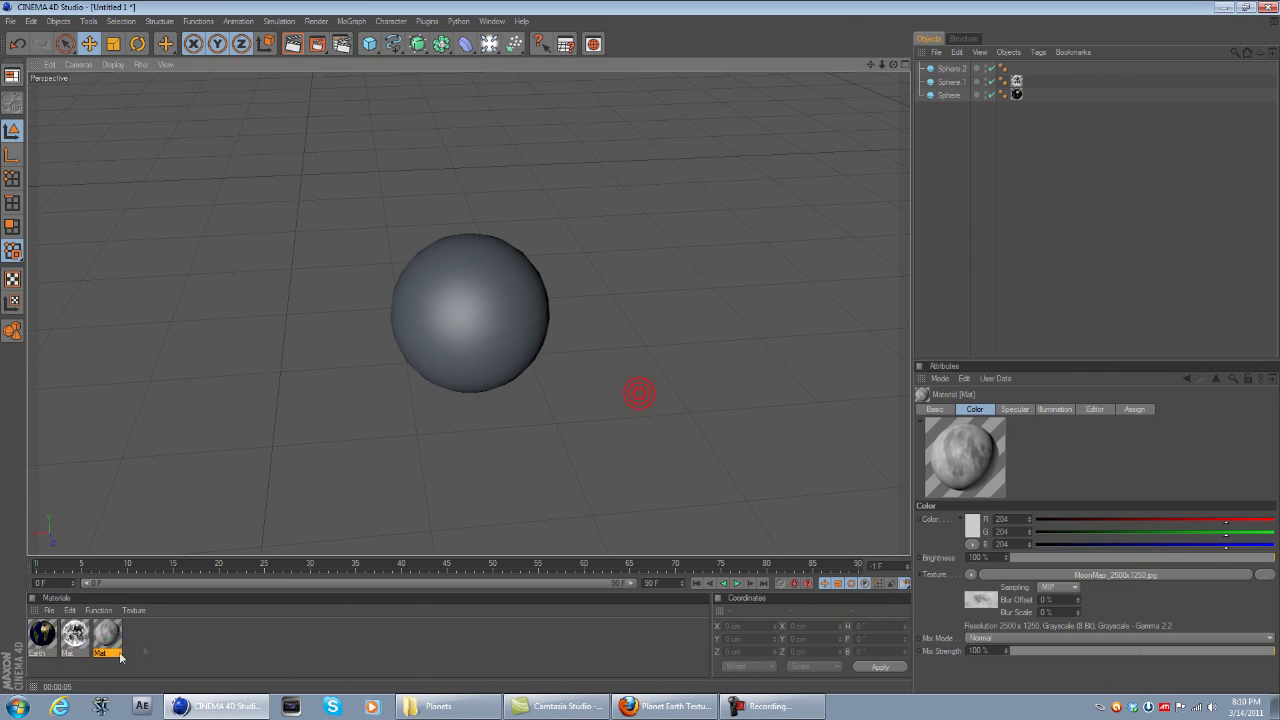
scroll(463, 262, up, 5)
scroll(411, 292, down, 3)
Step: Disable Specular on the moon material, close its editor, and preview the small sphere in a viewport render
double_click(107, 637)
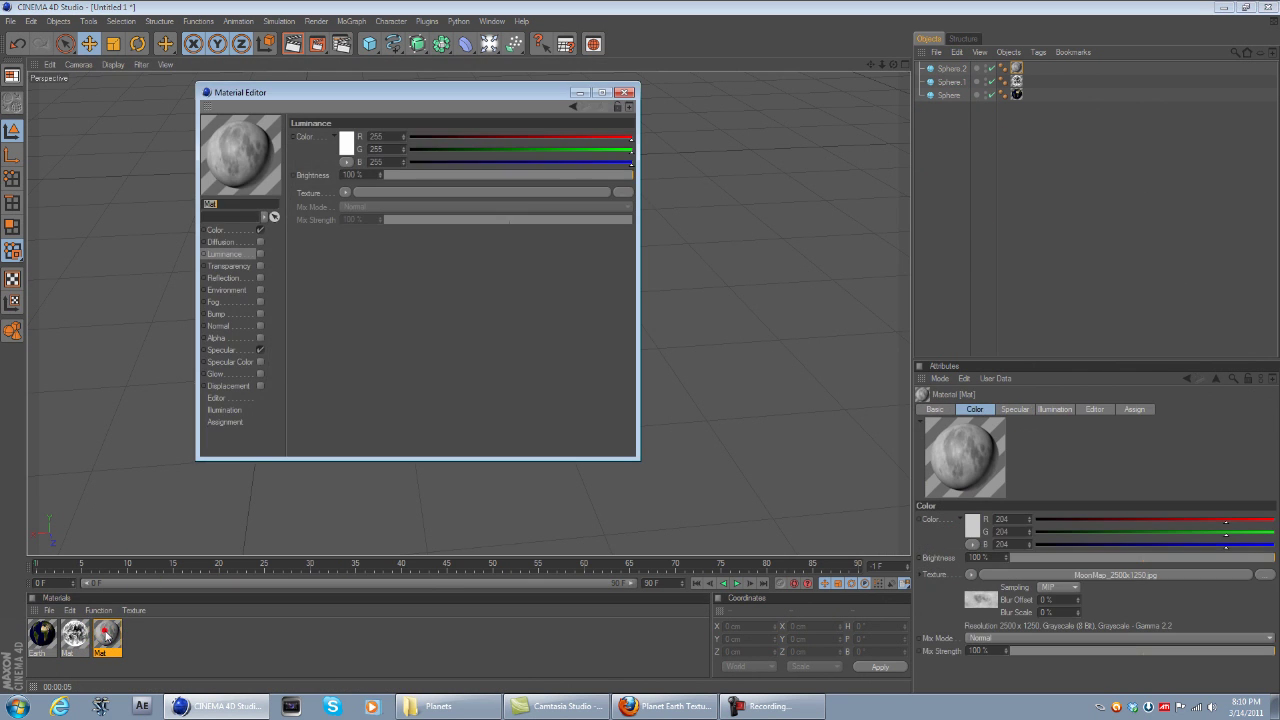
click(260, 350)
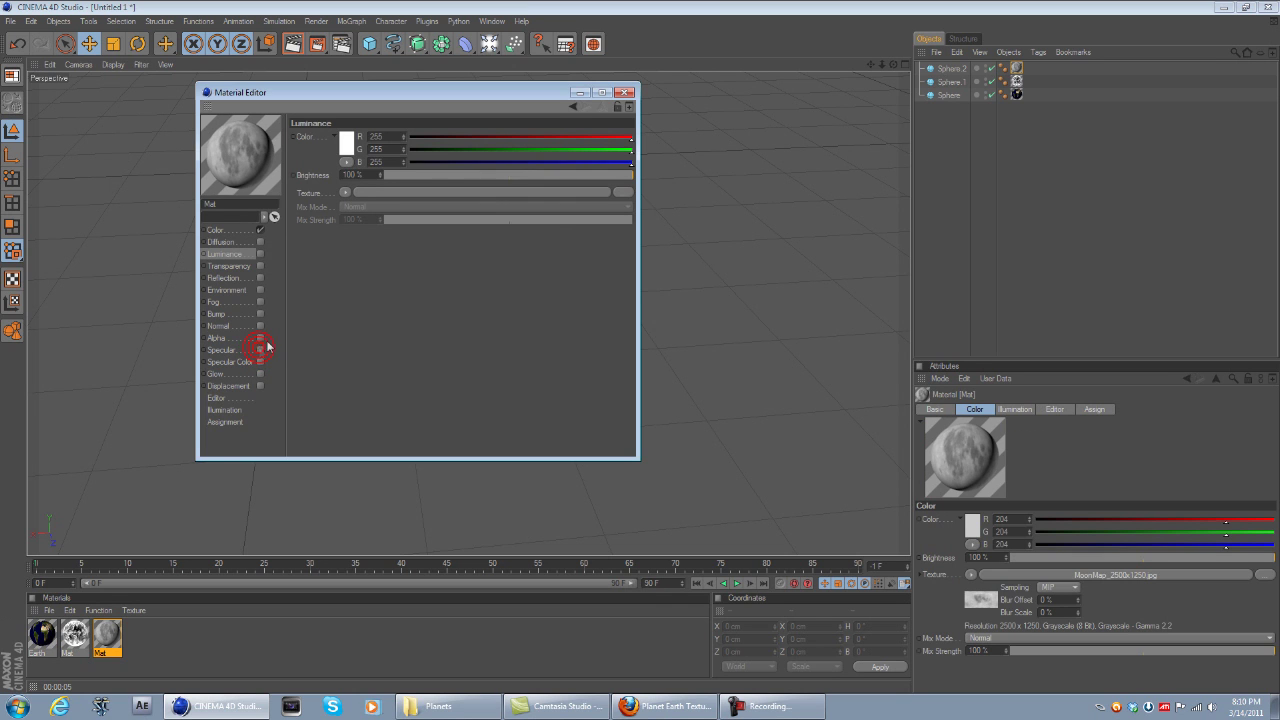
click(622, 92)
click(292, 44)
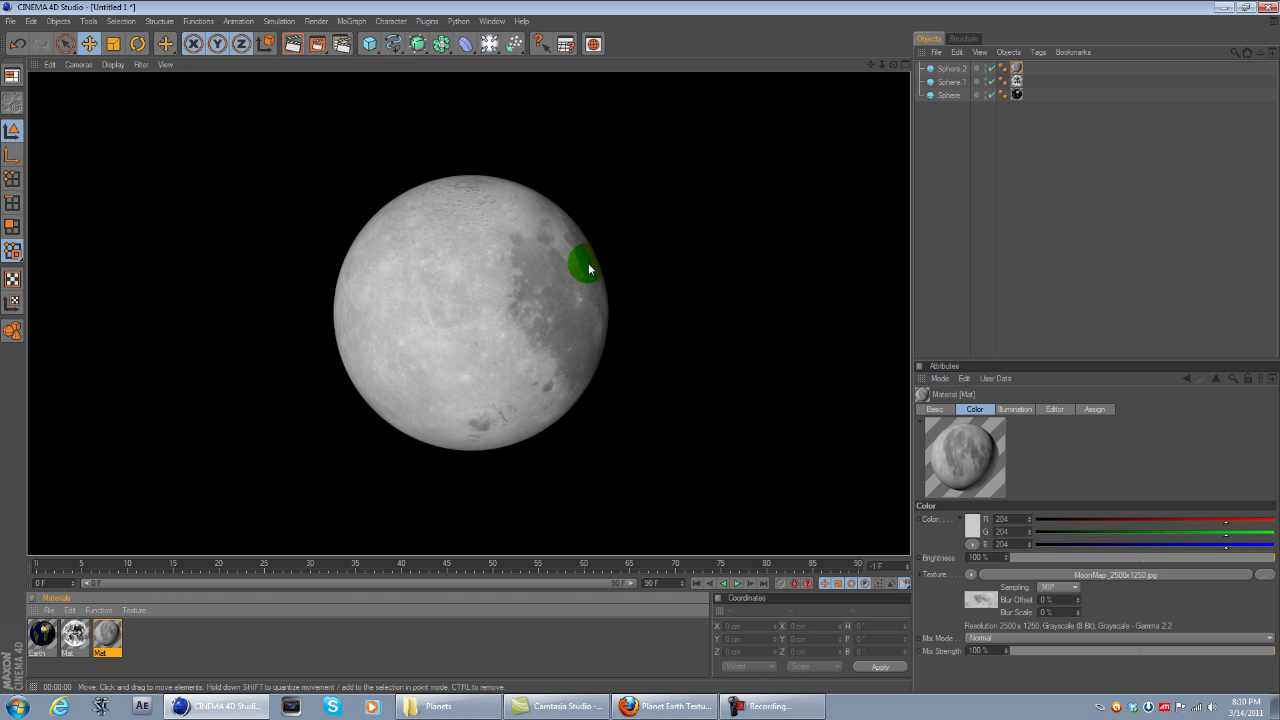
Step: Enable Bump on the moon material and load moonbump4k from the Desktop as its texture
click(109, 632)
double_click(111, 640)
click(224, 254)
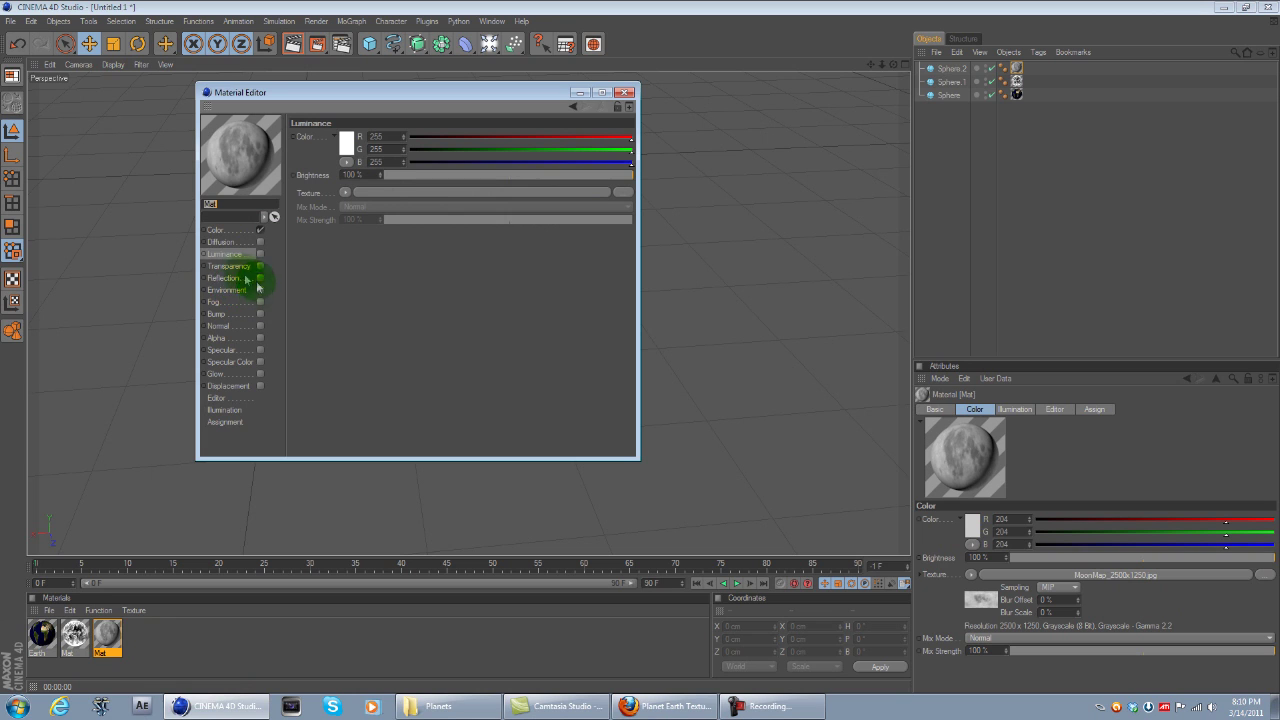
click(224, 313)
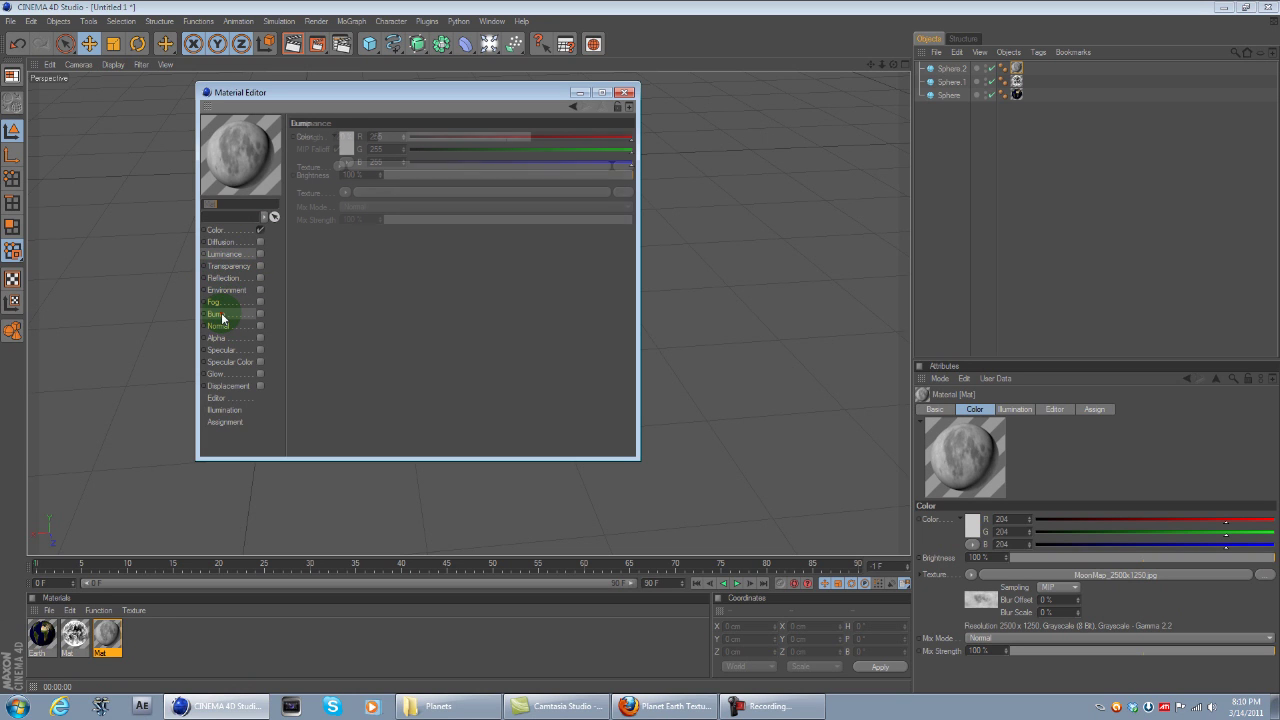
click(261, 314)
click(339, 166)
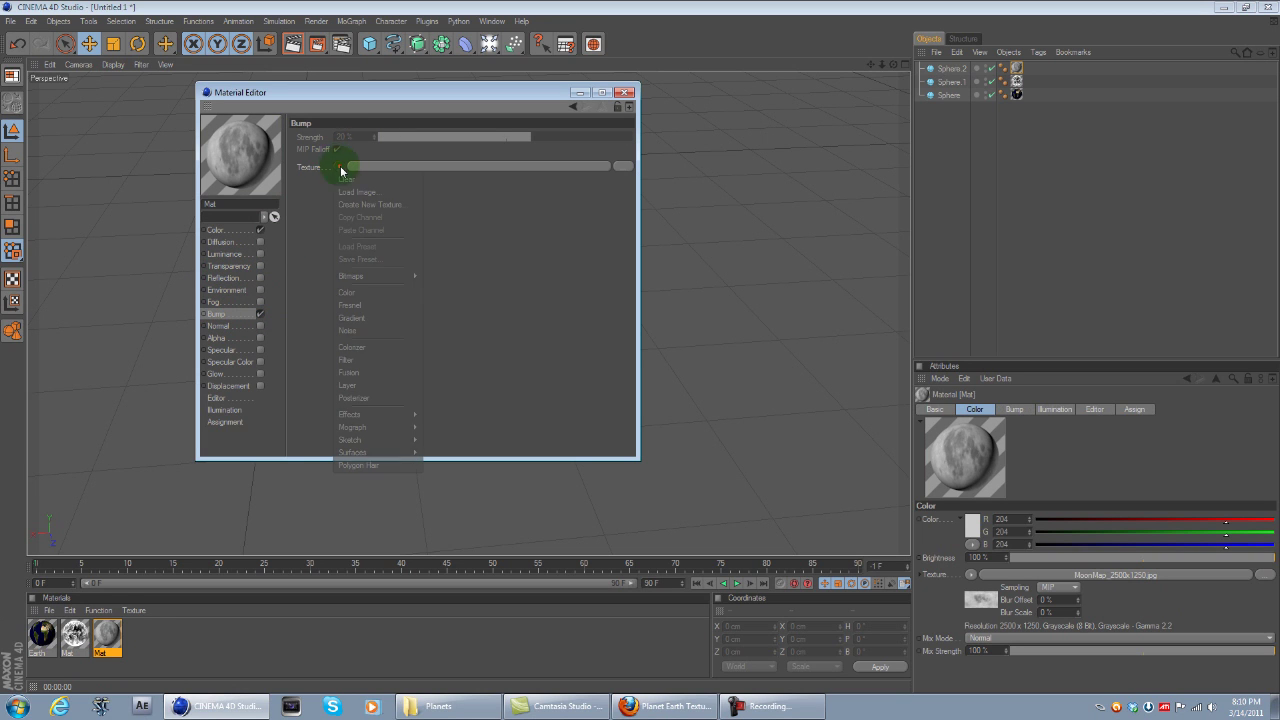
click(342, 193)
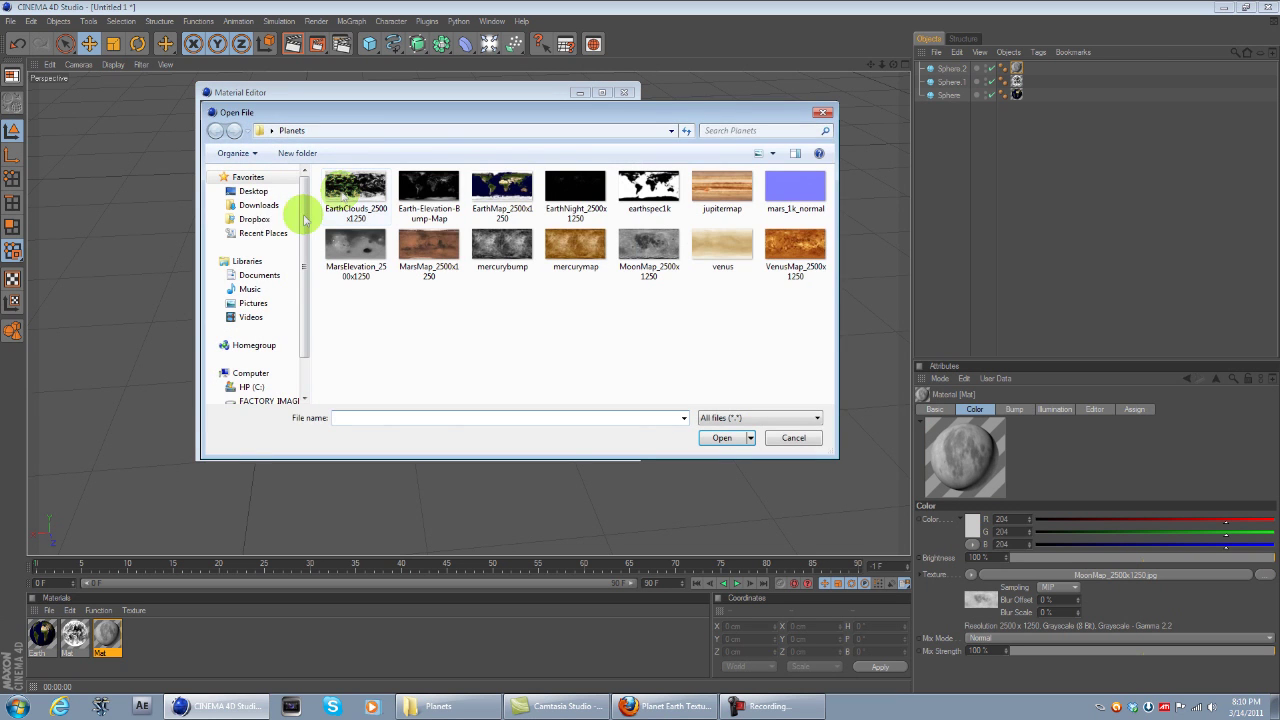
click(258, 195)
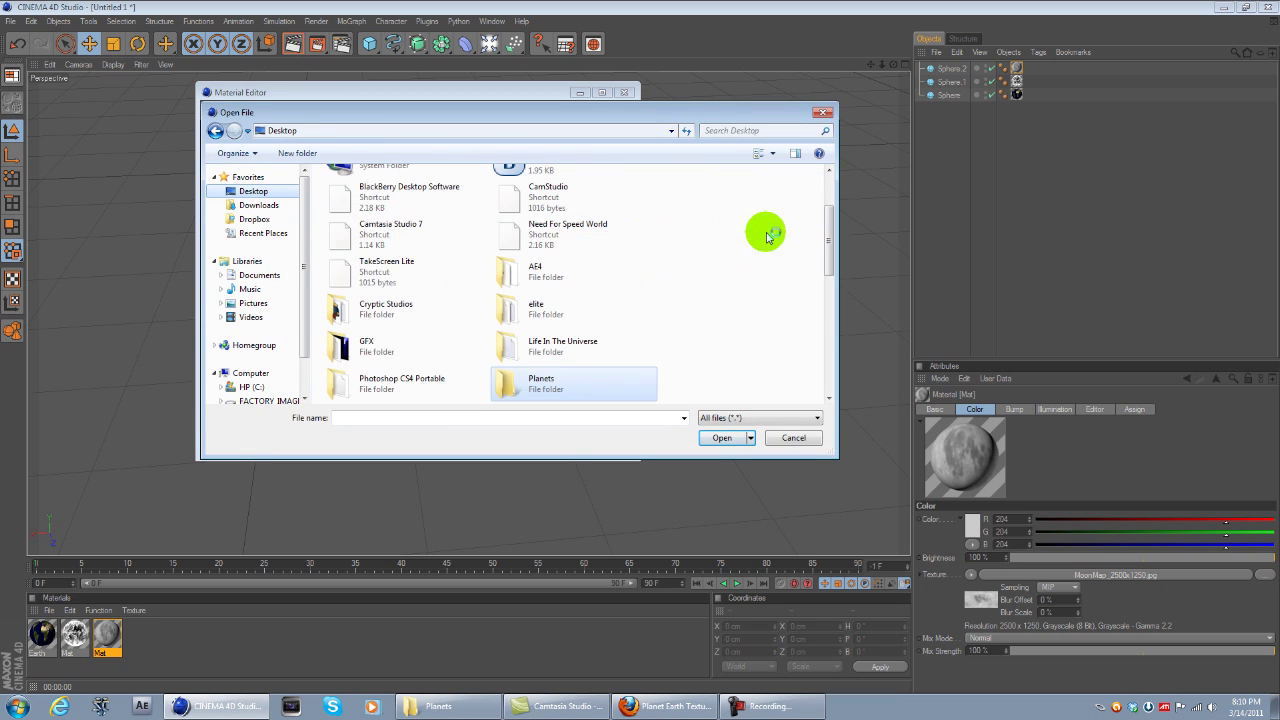
drag(833, 226, 829, 304)
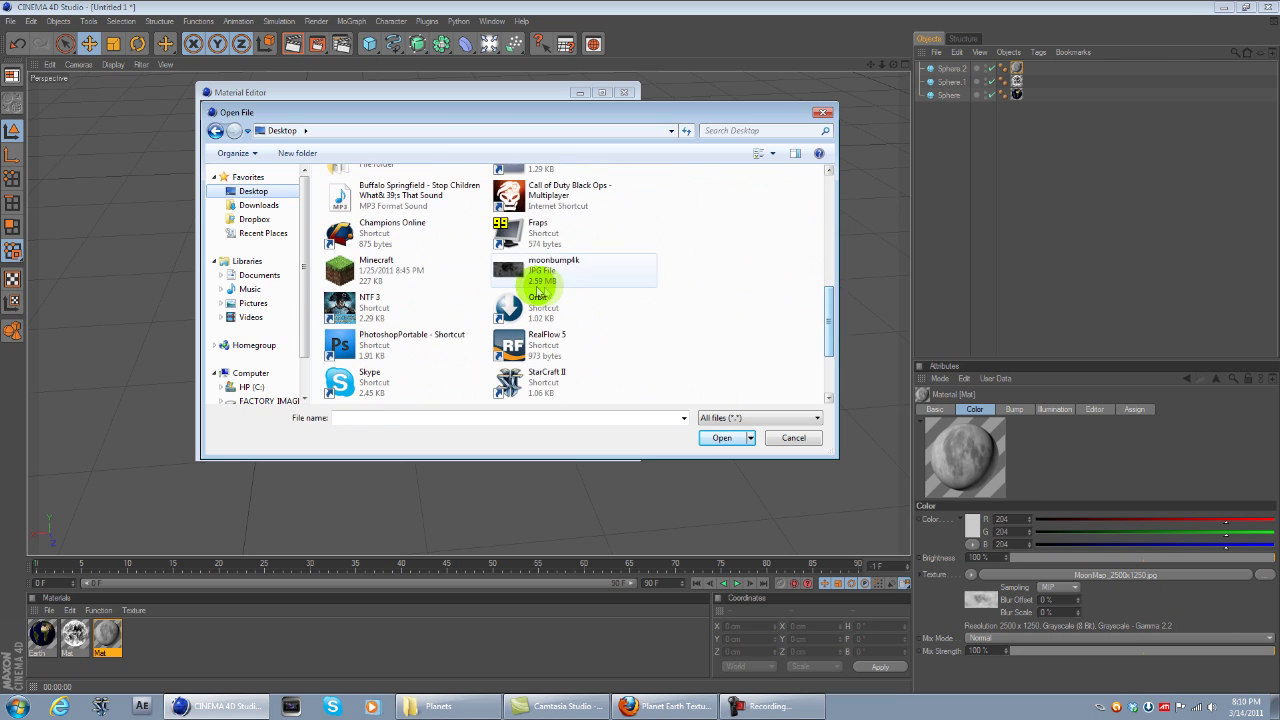
click(543, 276)
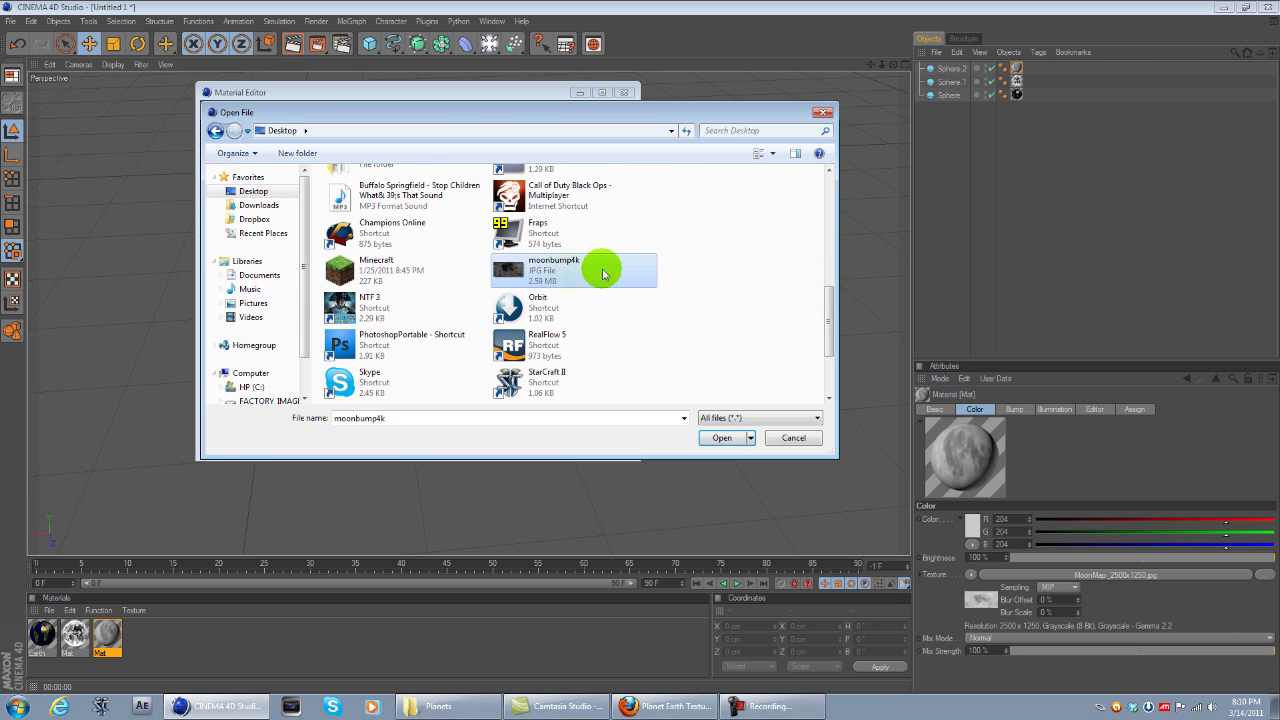
click(706, 437)
click(677, 402)
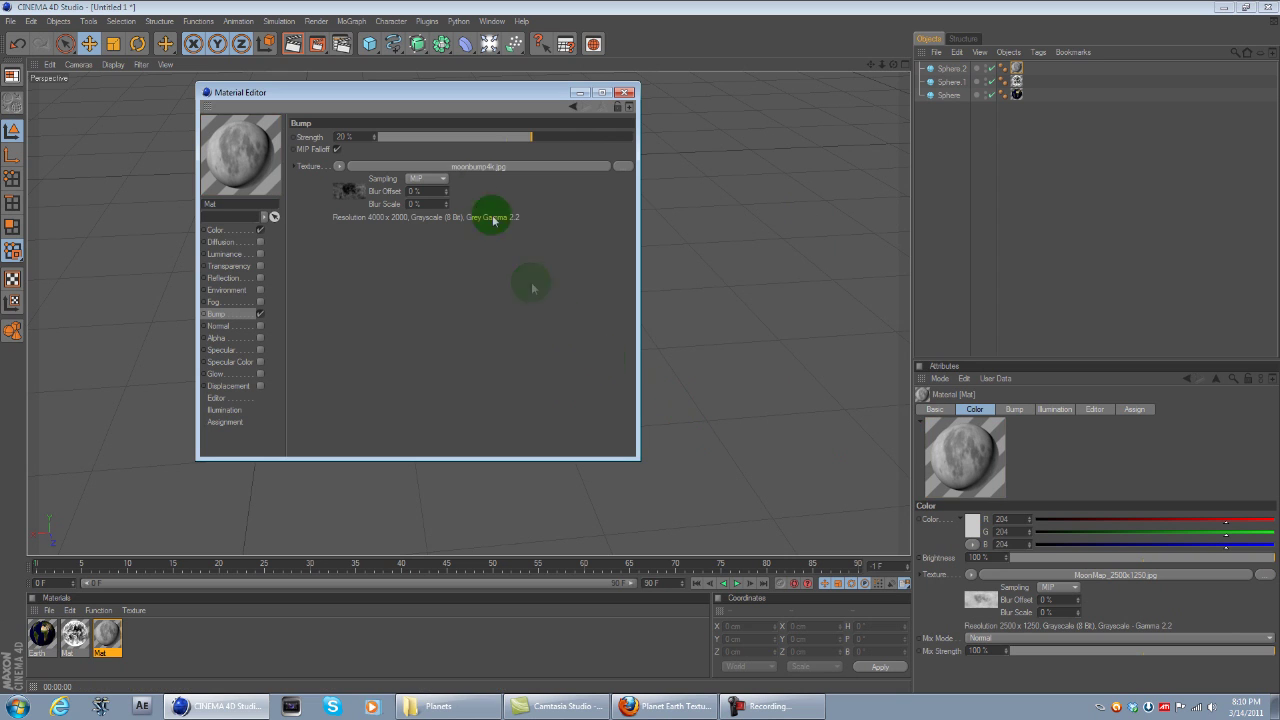
Step: Close the material's editor and examine the moon's bump relief up close in a viewport render
click(624, 92)
scroll(633, 215, up, 3)
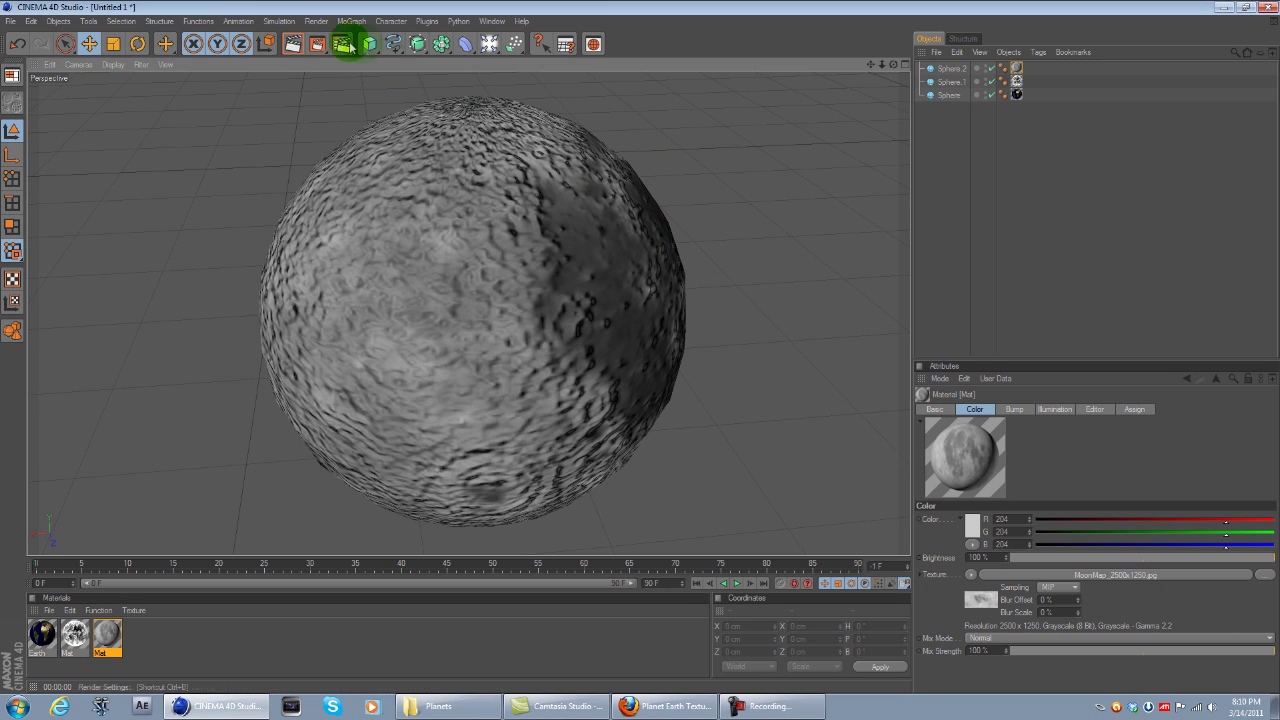
click(291, 47)
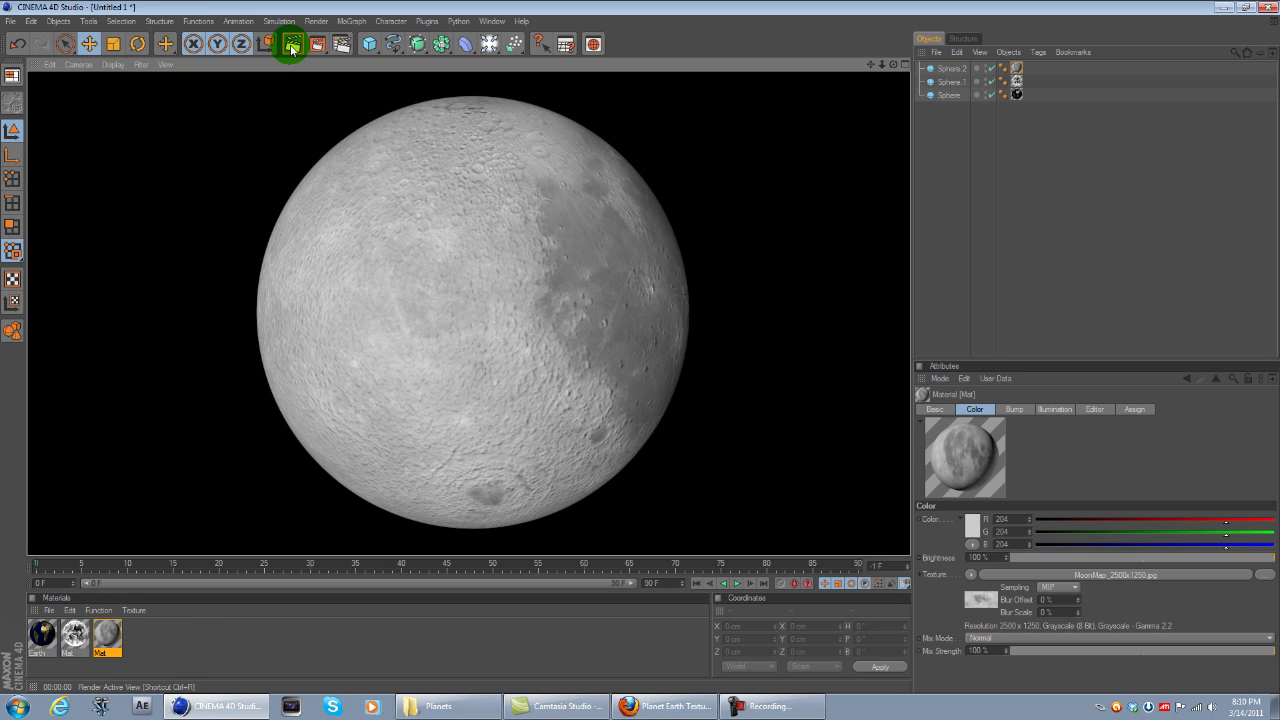
Step: Set the moon material's bump strength to 100% and its color brightness to 0%, rendering the viewport to check
double_click(104, 637)
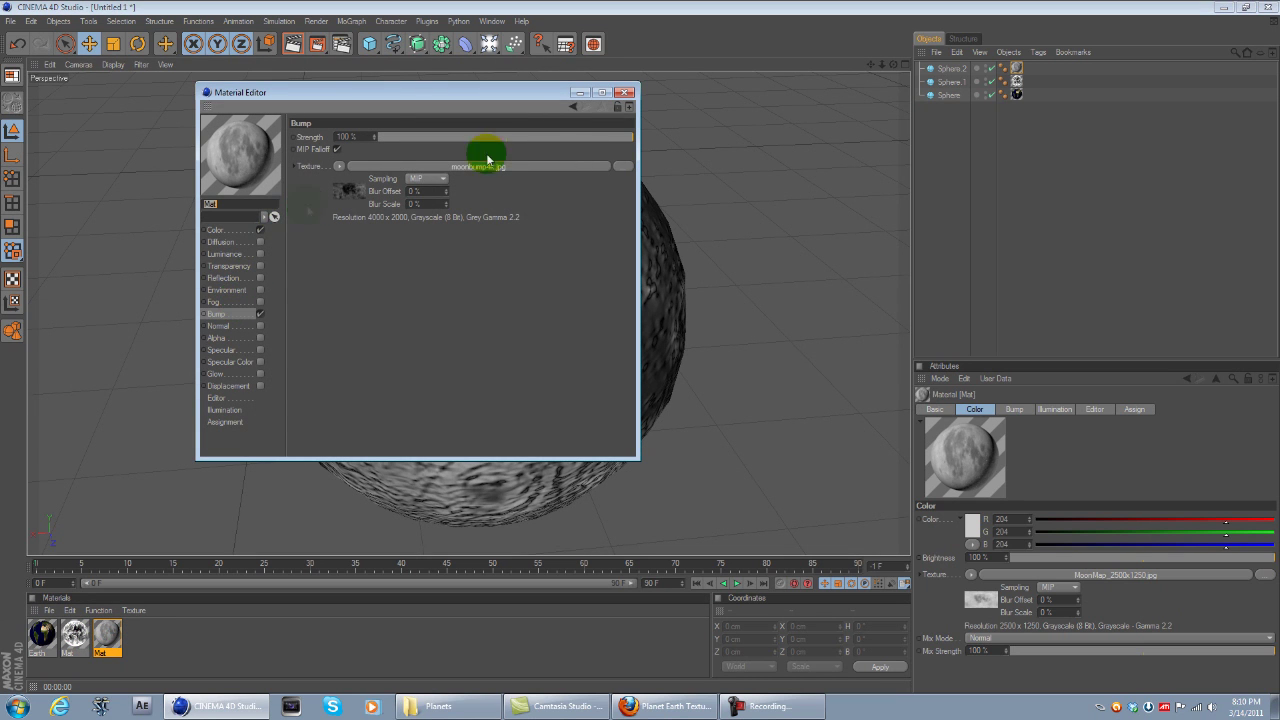
click(217, 230)
drag(521, 182, 518, 176)
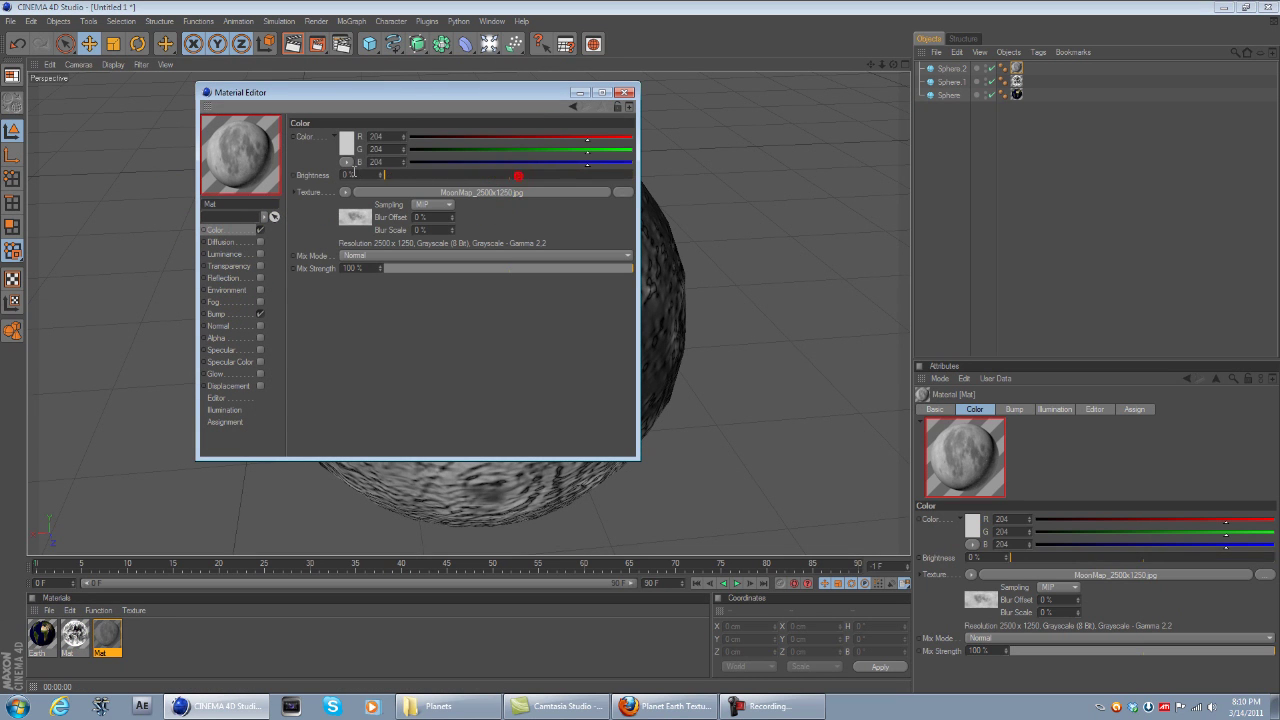
click(624, 92)
click(286, 51)
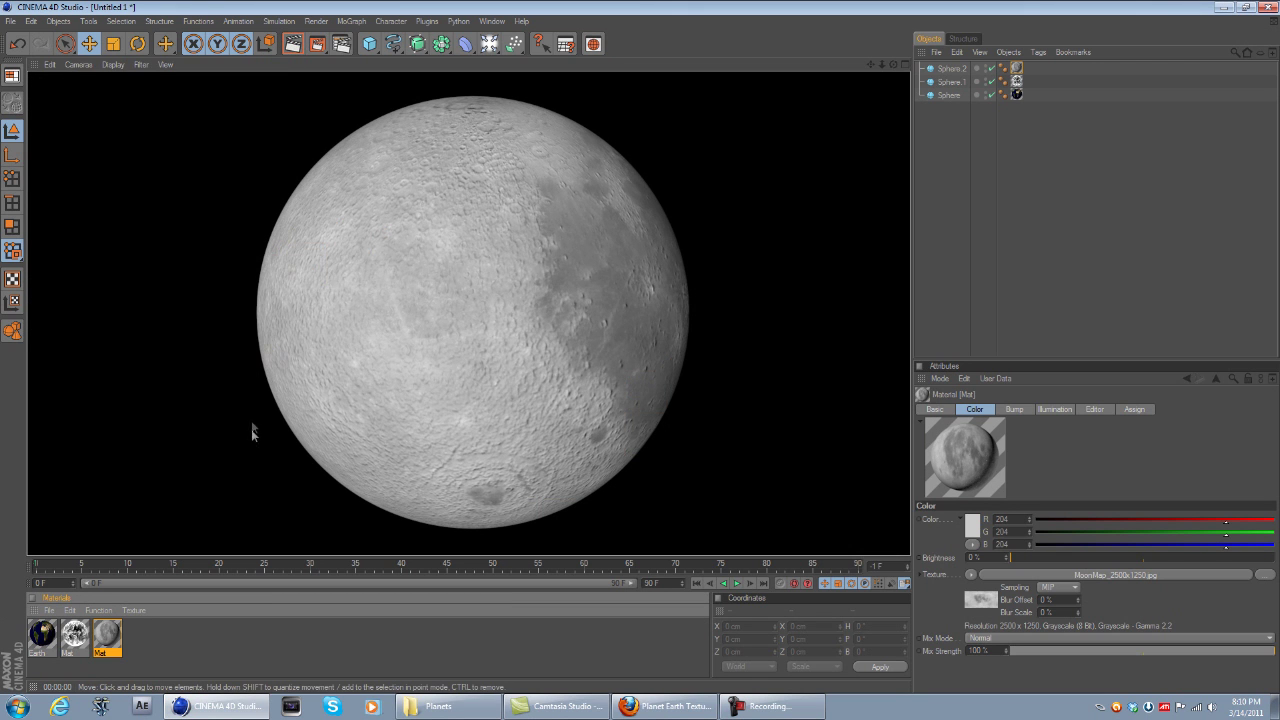
click(80, 664)
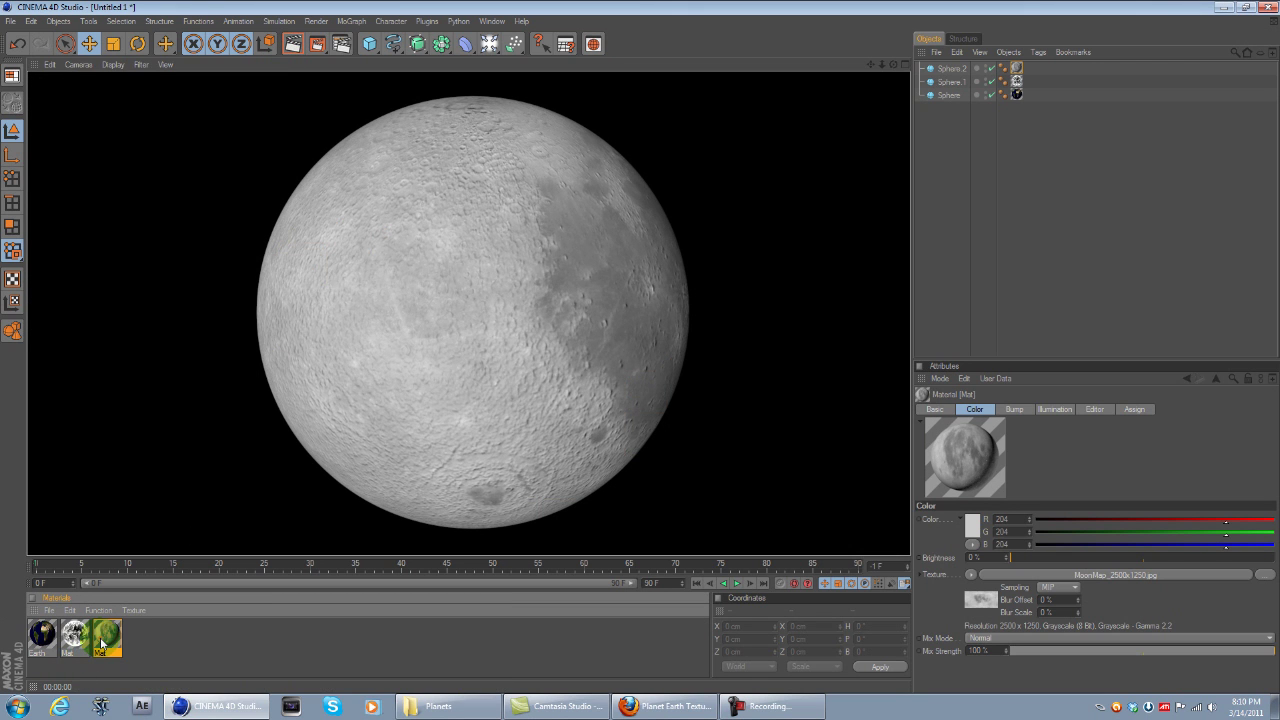
Step: Set the moon material's color brightness to 100%, close its editor, and render the viewport
double_click(101, 642)
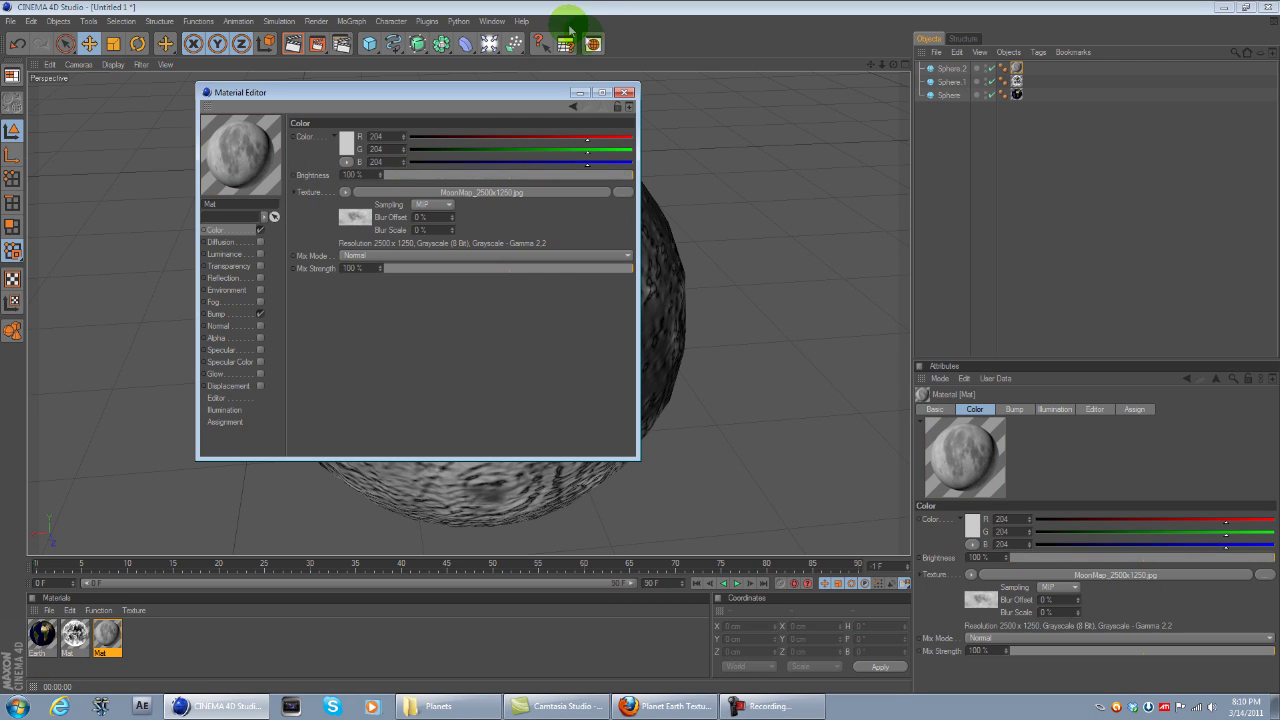
click(625, 92)
click(289, 54)
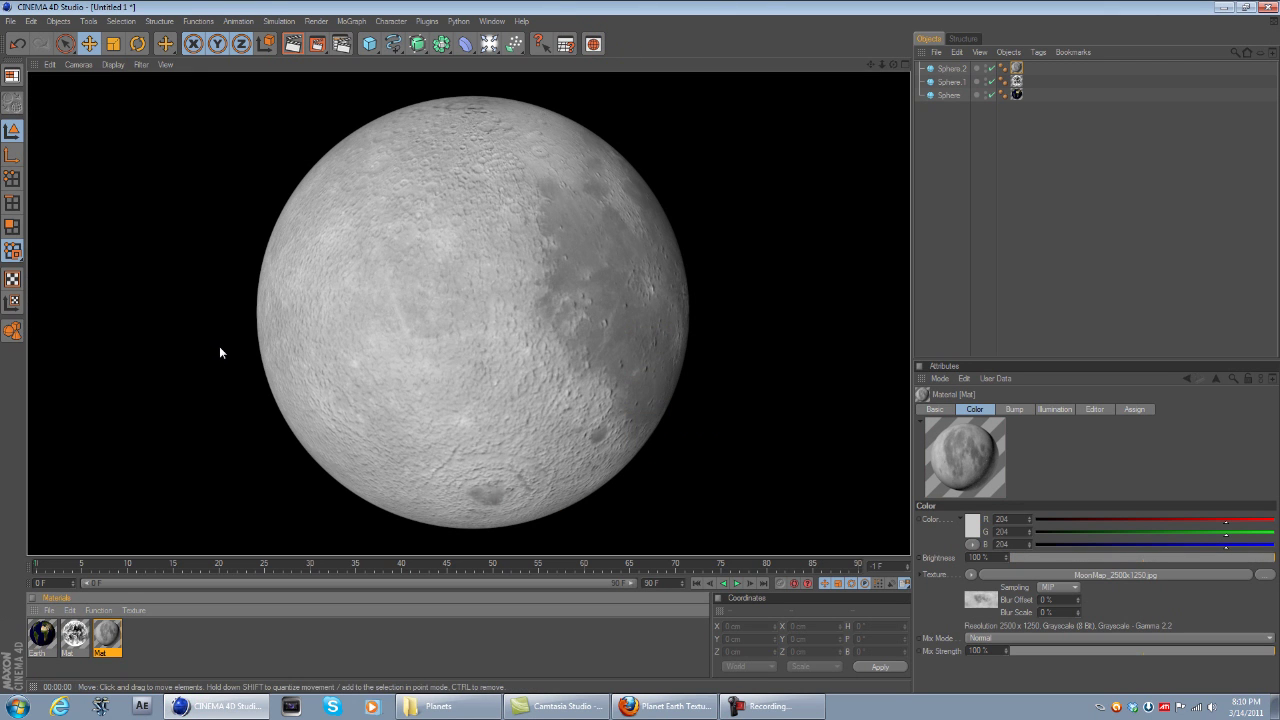
Step: Preview the moon and Earth framed together in a viewport render
drag(217, 341, 223, 329)
scroll(223, 330, down, 2)
alt+drag(640, 346, 640, 346)
click(471, 312)
alt+drag(331, 374, 329, 374)
scroll(328, 370, up, 3)
scroll(326, 366, down, 1)
click(316, 47)
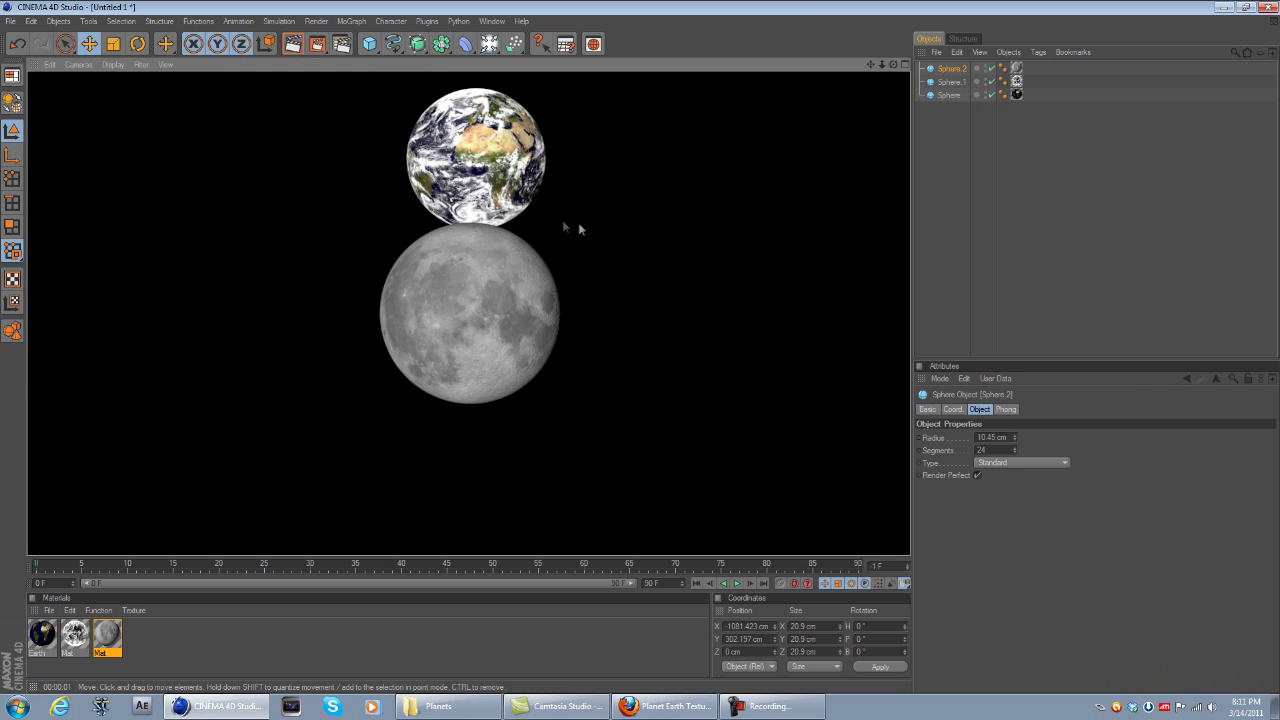
click(601, 267)
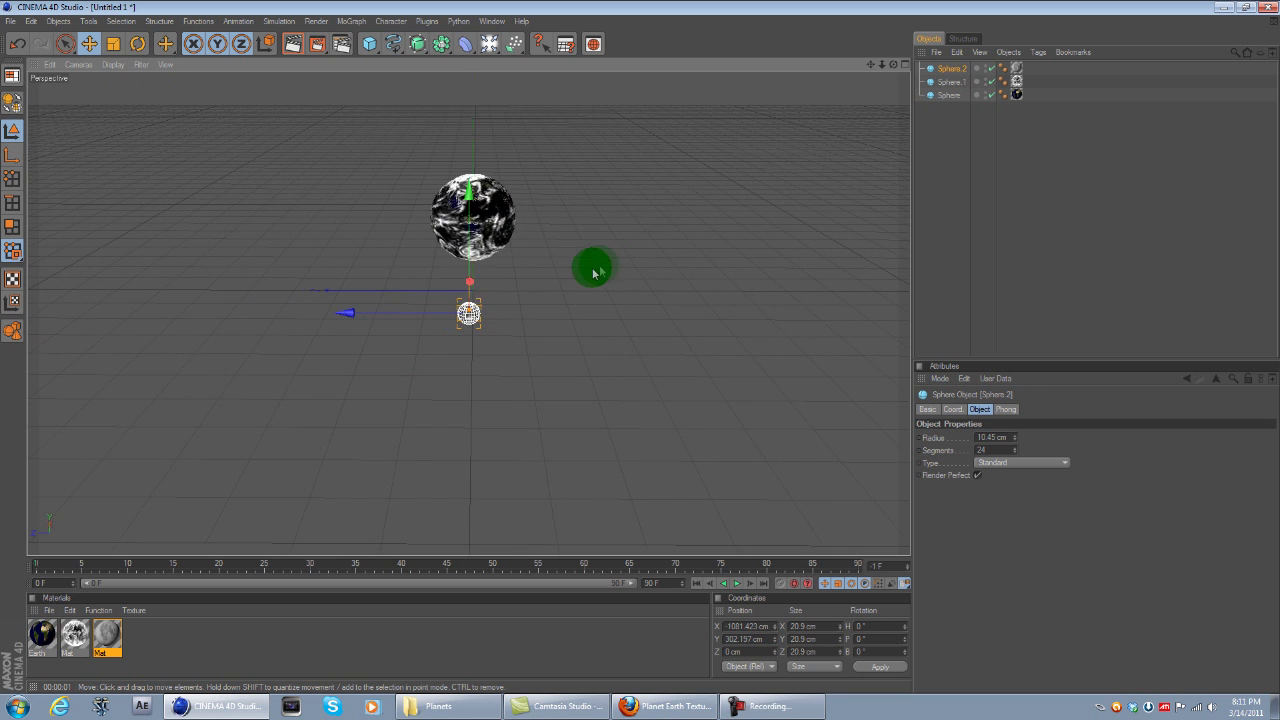
Step: Move the moon farther away from Earth along the X axis to about -1605.8 cm
alt+drag(526, 347, 438, 370)
drag(511, 275, 269, 514)
alt+middle_drag(511, 277, 637, 186)
alt+drag(530, 378, 614, 325)
alt+drag(738, 440, 726, 452)
scroll(725, 453, up, 3)
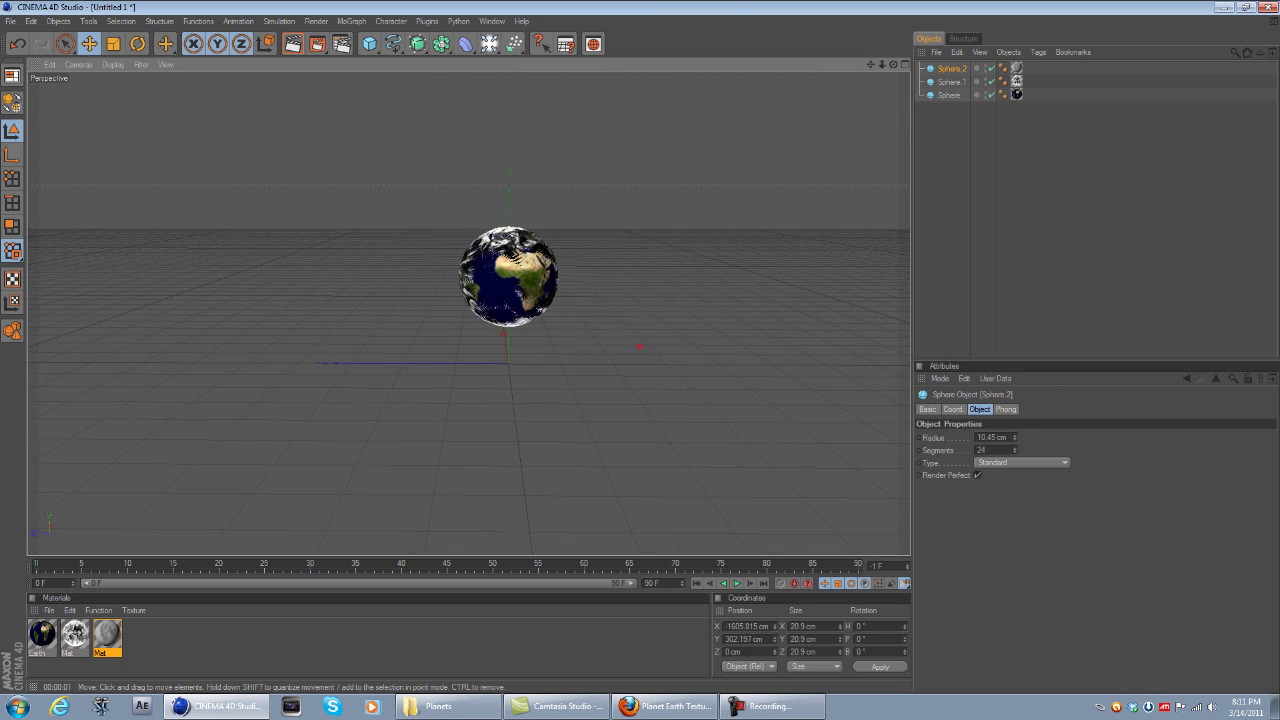
Step: Examine Earth rising over the moon's surface in a close-up viewport render, with the small moon sphere in the foreground
alt+drag(724, 448, 740, 428)
scroll(740, 428, up, 5)
click(952, 69)
alt+middle_drag(690, 388, 448, 192)
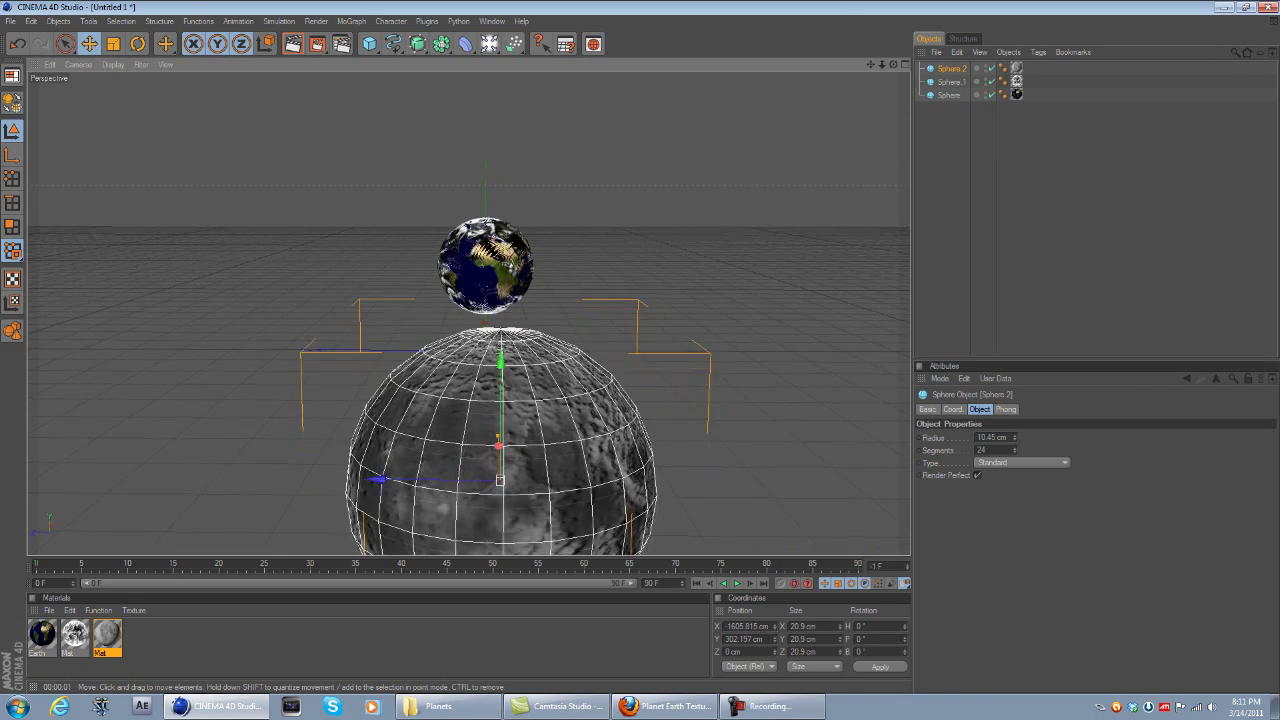
scroll(757, 324, up, 4)
scroll(757, 324, down, 4)
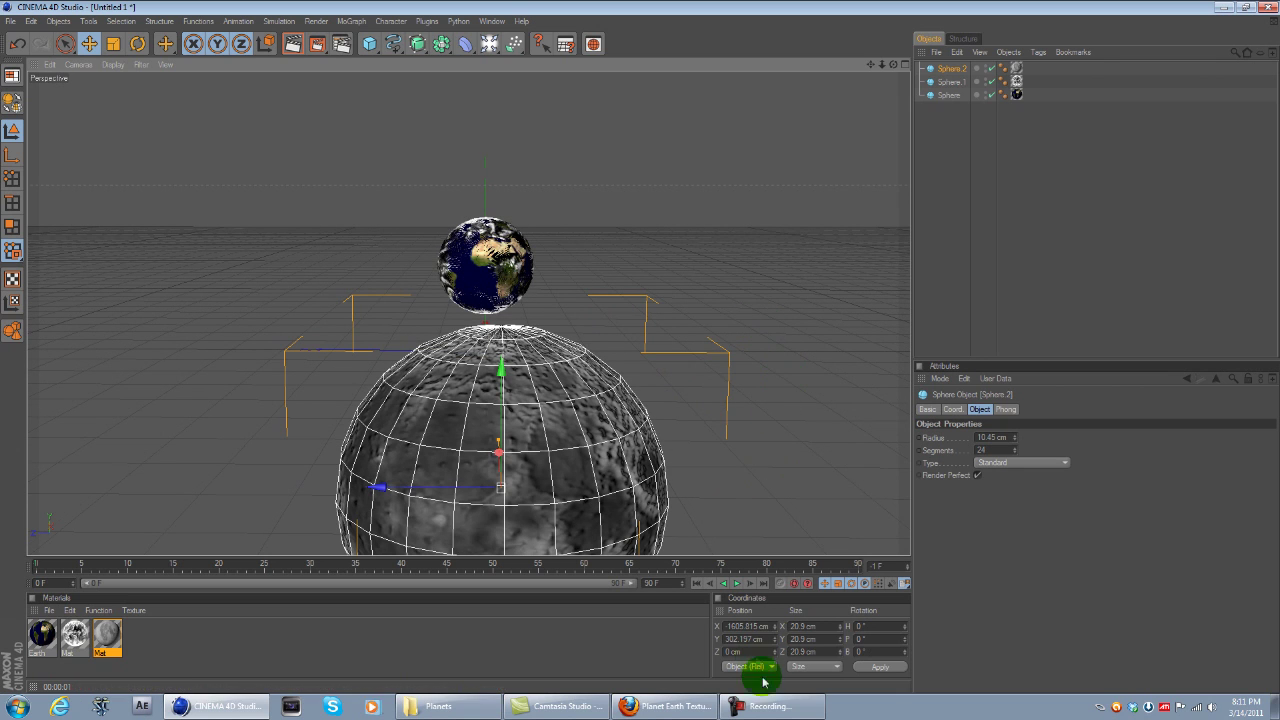
mouse_move(882, 64)
mouse_down()
mouse_move(893, 64)
mouse_move(855, 64)
mouse_move(907, 64)
mouse_move(864, 64)
mouse_move(896, 66)
mouse_move(879, 6)
mouse_move(870, 60)
mouse_move(870, 38)
mouse_move(882, 82)
mouse_move(888, 67)
mouse_up()
click(297, 50)
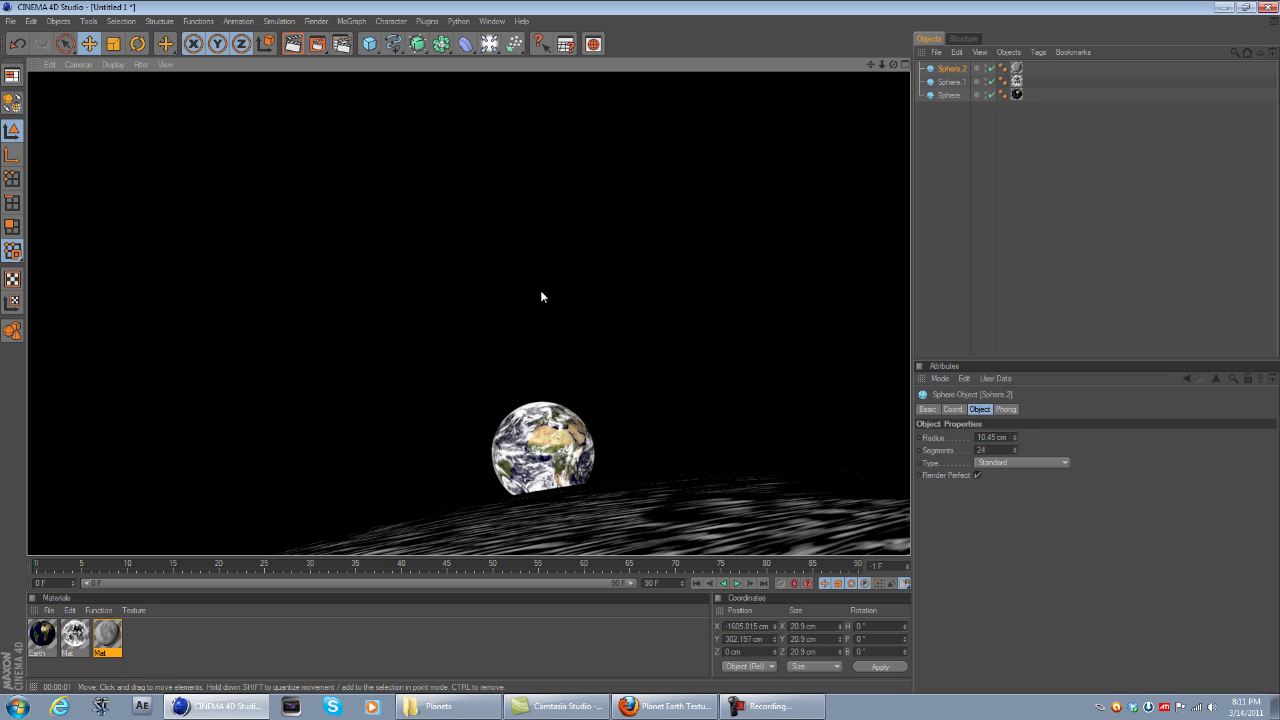
click(710, 501)
click(752, 350)
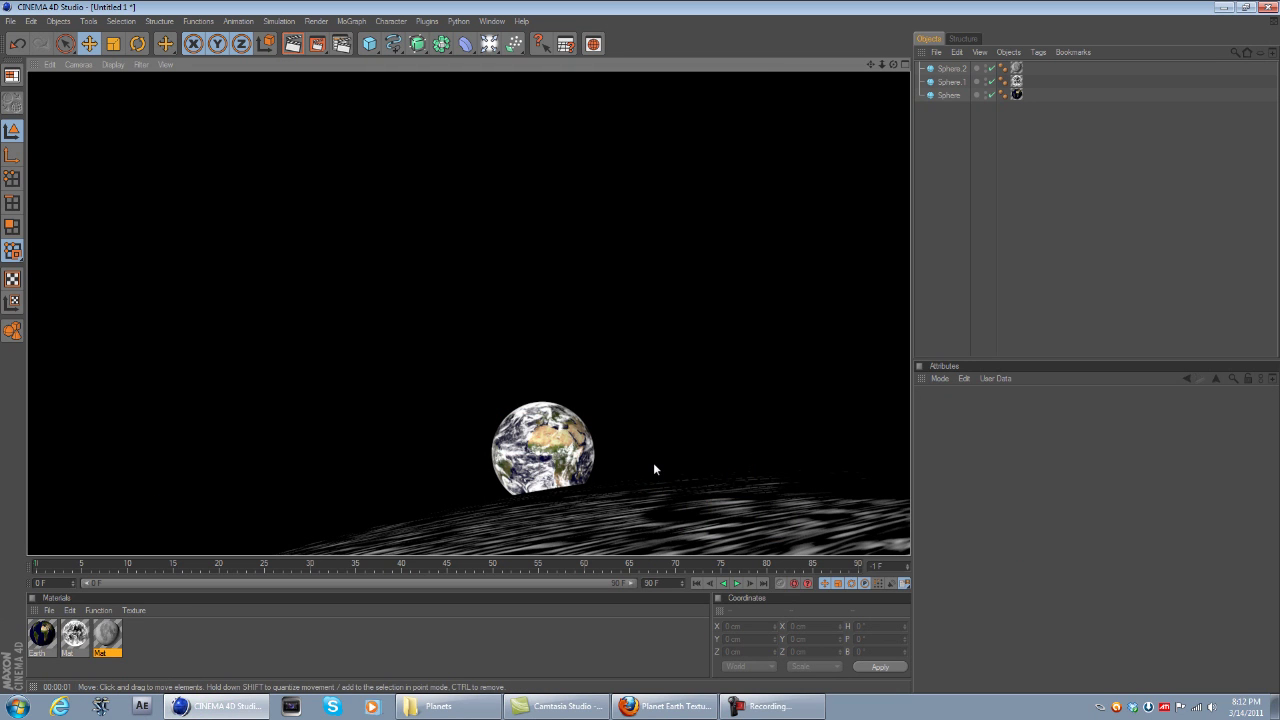
Step: Render the viewport with the full moon in the foreground and Earth behind it
click(296, 418)
scroll(296, 418, down, 5)
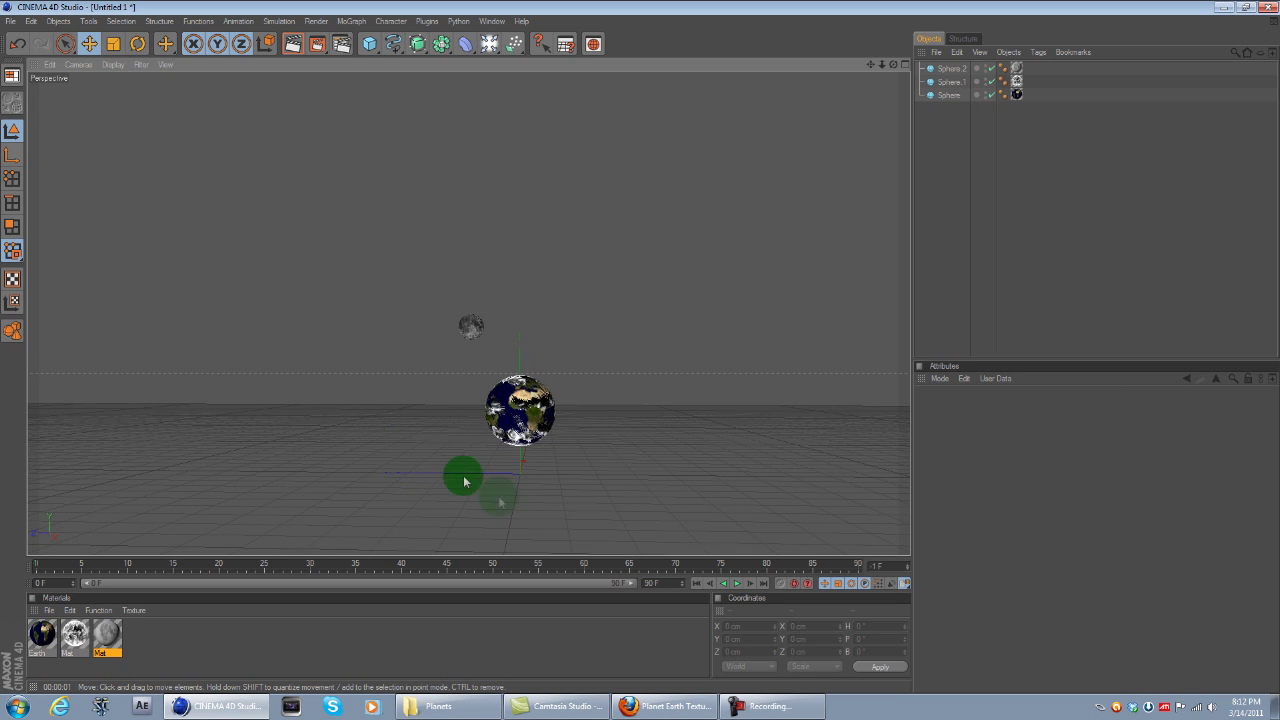
drag(541, 525, 735, 351)
scroll(522, 330, up, 3)
scroll(553, 347, up, 5)
scroll(553, 347, down, 2)
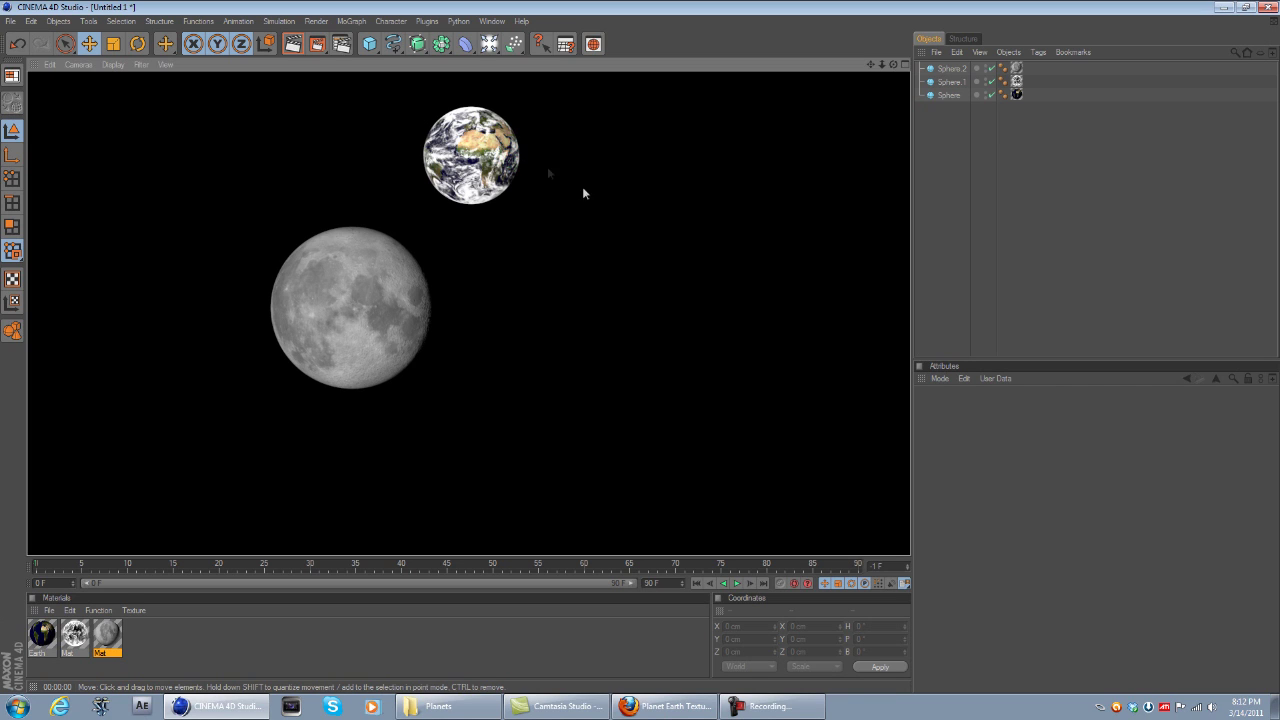
click(616, 208)
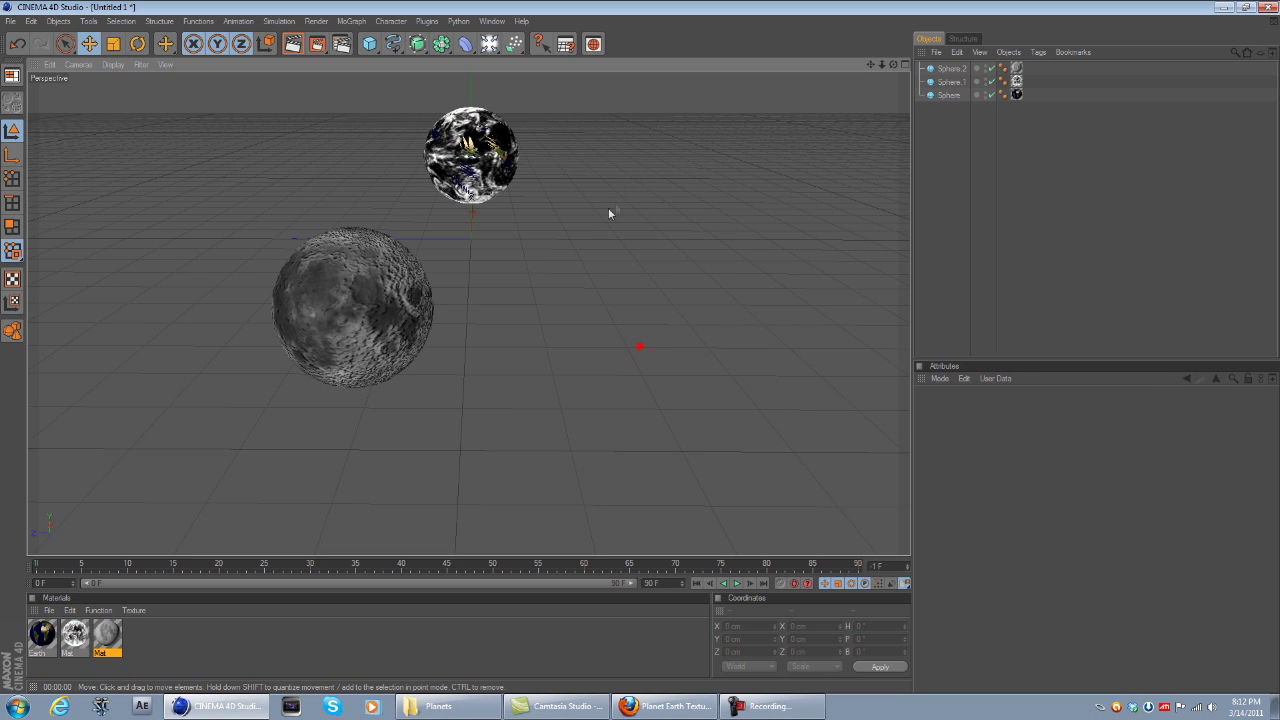
click(292, 44)
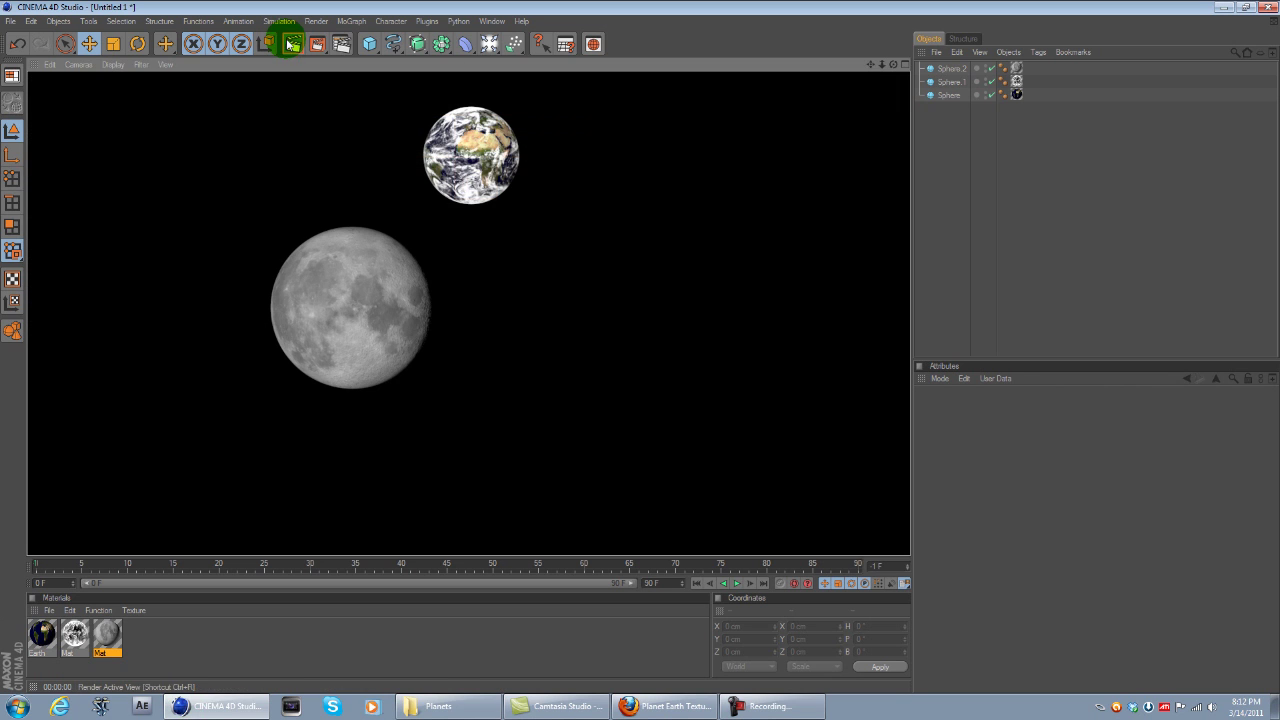
Step: Check the moon beside Earth from a lower angle in another viewport render
click(531, 296)
click(503, 314)
click(523, 244)
mouse_move(637, 346)
alt+mouse_down()
mouse_move(600, 385)
mouse_move(617, 345)
alt+mouse_up()
click(292, 44)
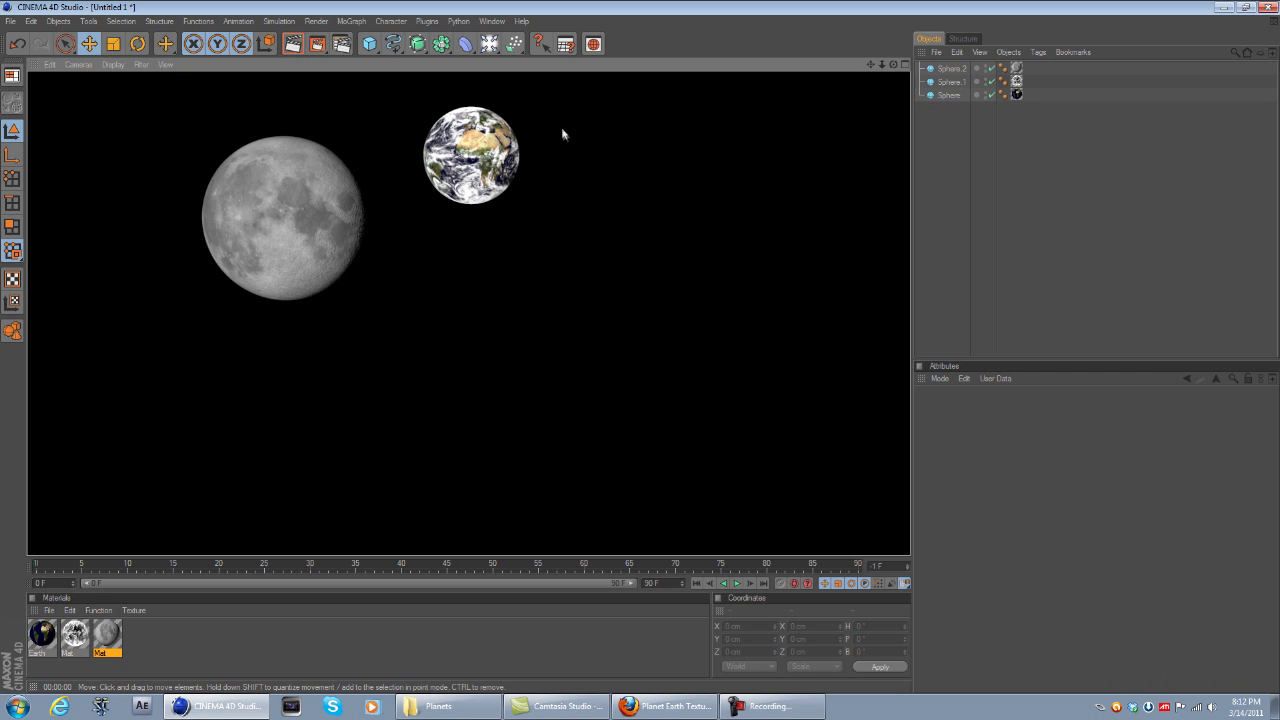
alt+drag(582, 158, 640, 346)
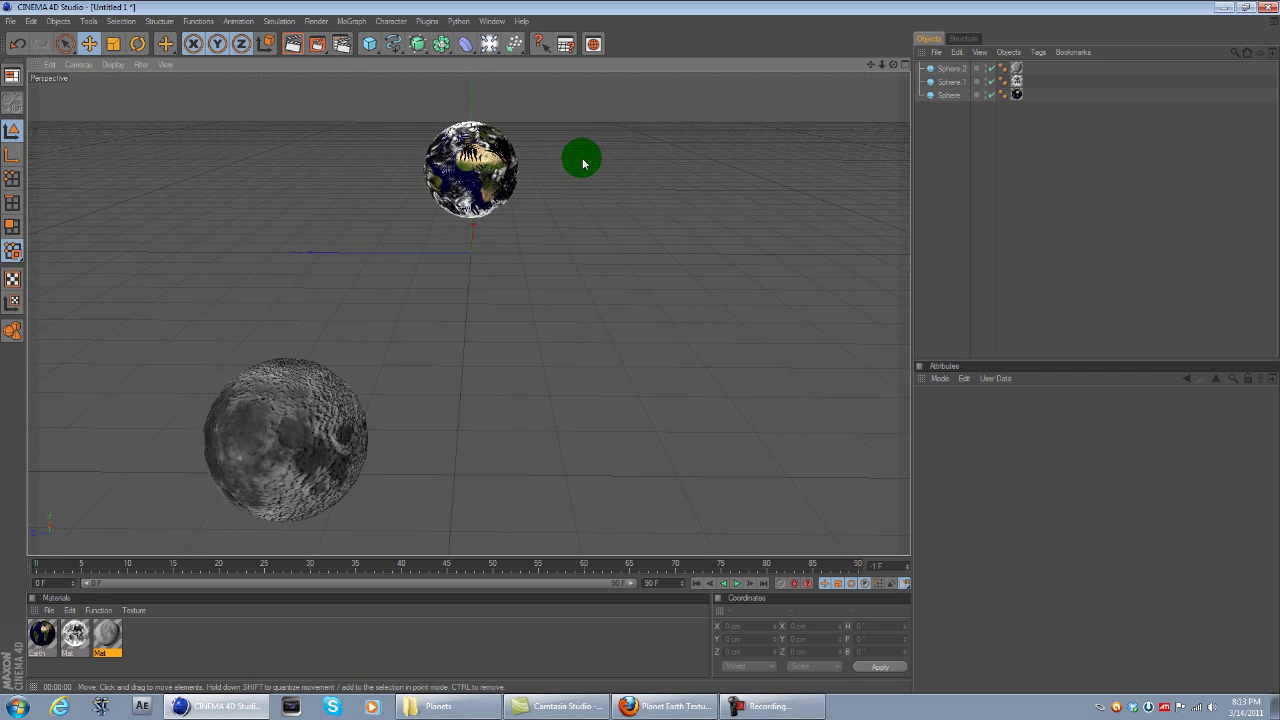
Step: Add an Omni light, move it to about Y 447 cm and Z 1032 cm, above and beside Earth, and start a preview render
alt+right_drag(582, 158, 580, 158)
drag(489, 44, 528, 52)
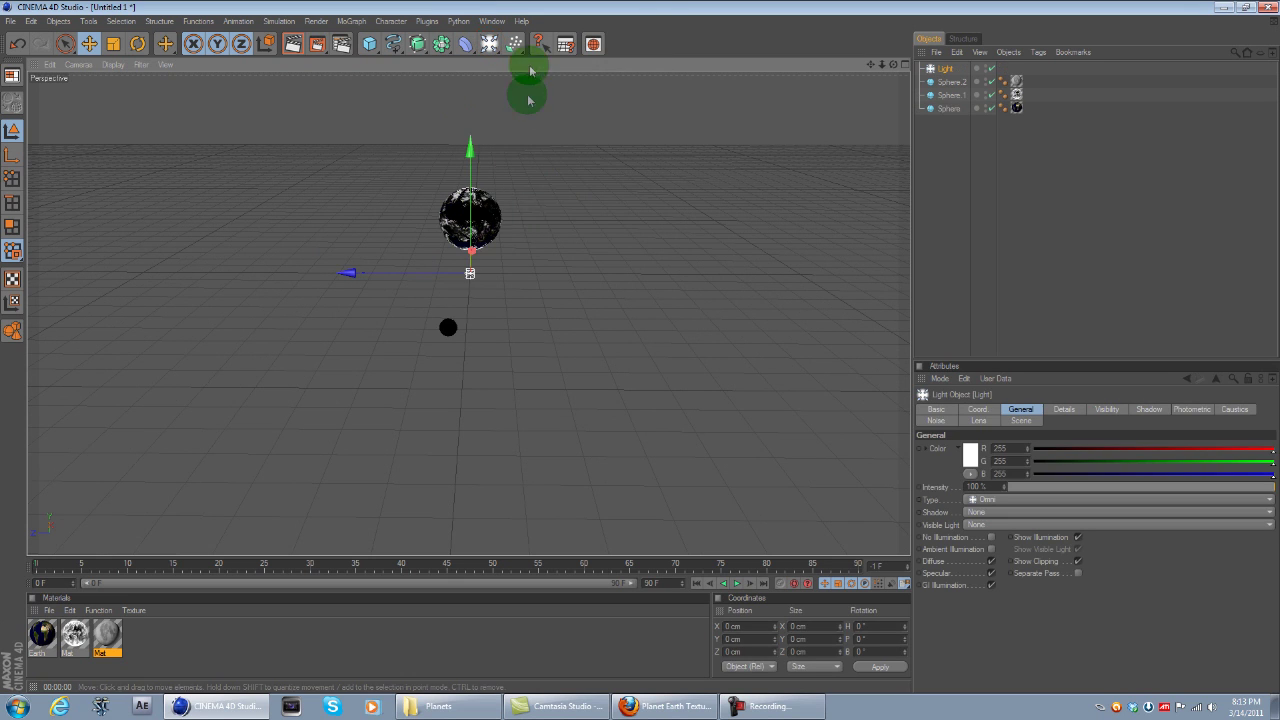
drag(475, 190, 475, 54)
drag(355, 144, 2, 131)
click(293, 45)
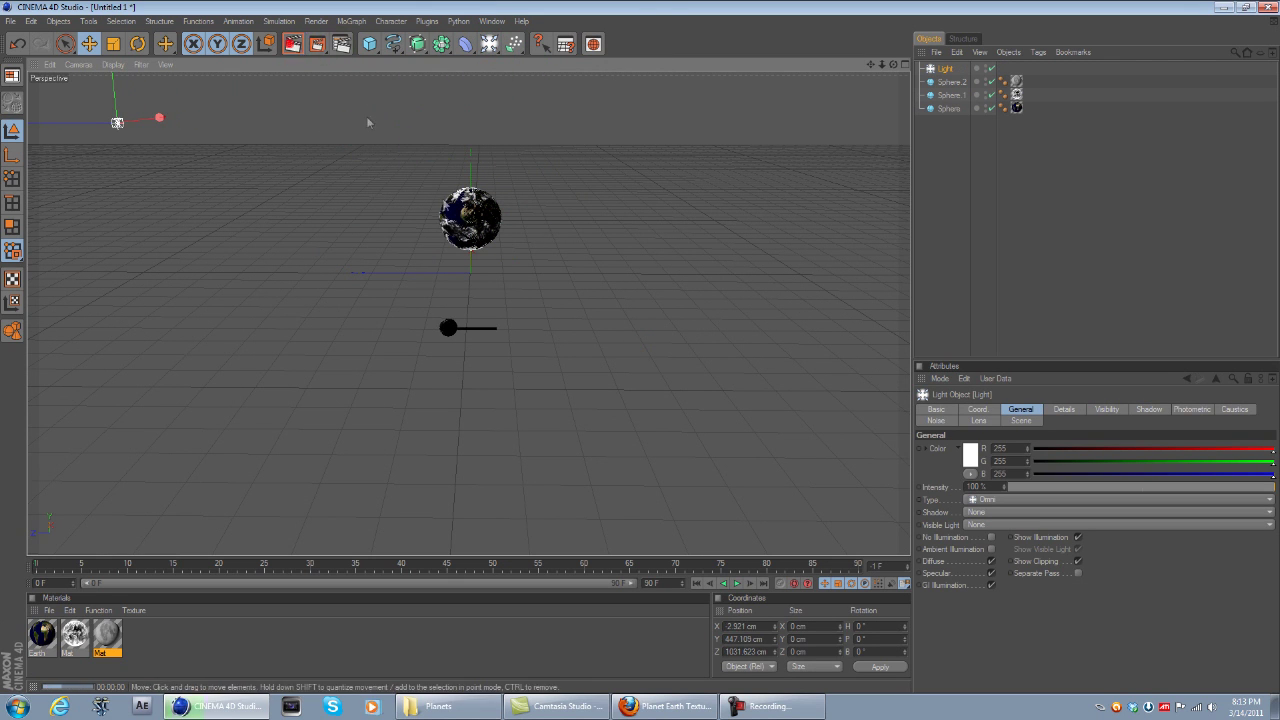
Step: Examine how the new light falls on Earth and its cloud layer in a close-up viewport render
alt+right_drag(531, 343, 640, 346)
alt+drag(640, 346, 800, 347)
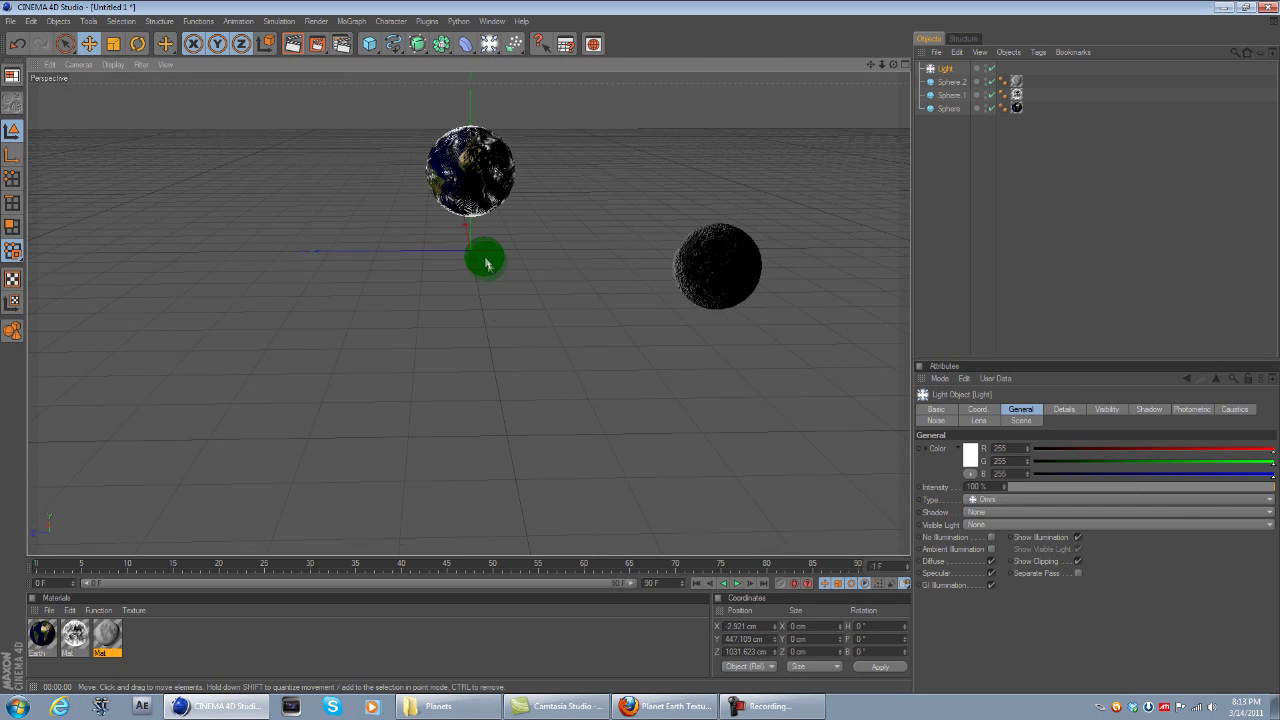
scroll(486, 261, up, 8)
alt+middle_drag(486, 261, 488, 345)
alt+middle_drag(640, 346, 641, 550)
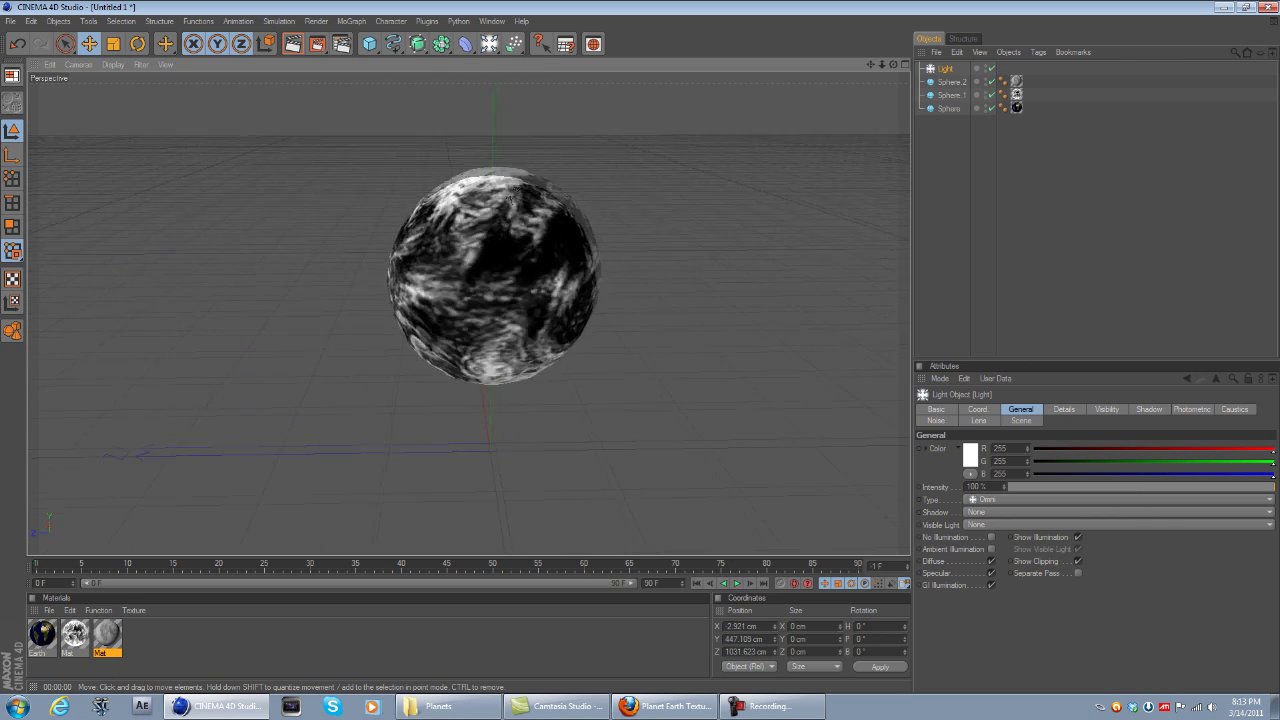
scroll(498, 216, up, 6)
alt+drag(732, 243, 710, 243)
alt+middle_drag(640, 346, 617, 348)
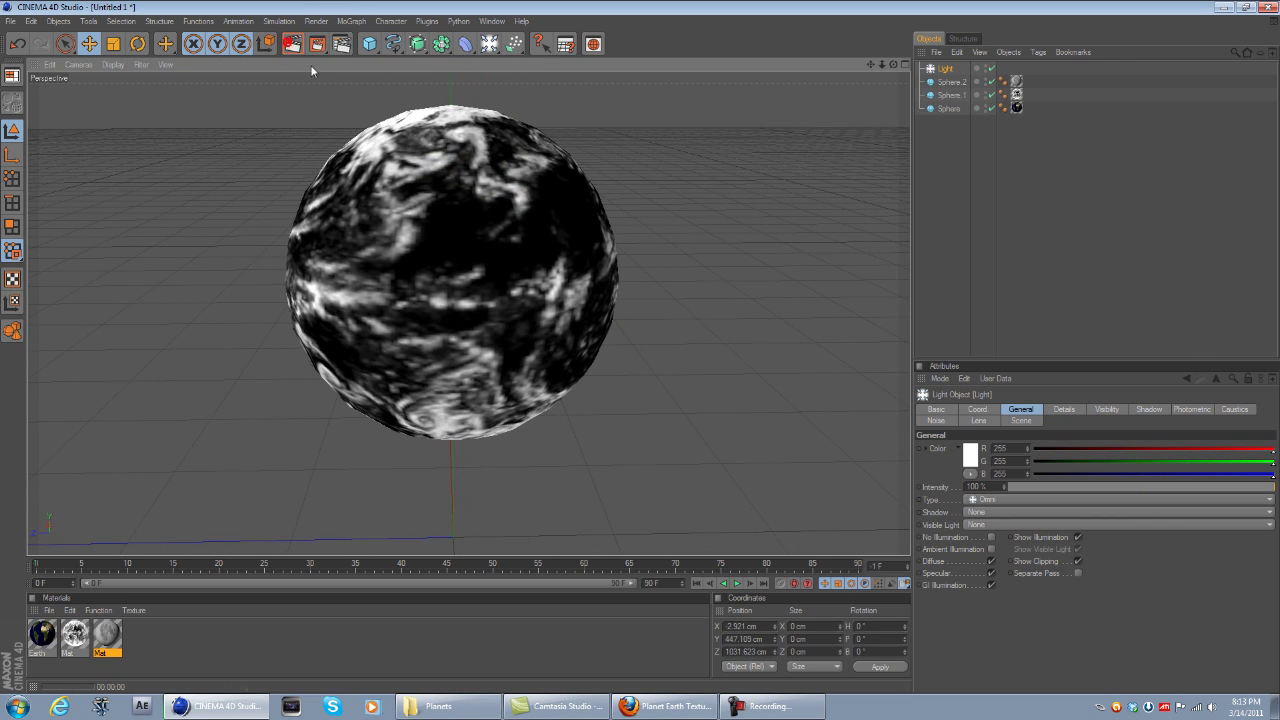
click(296, 48)
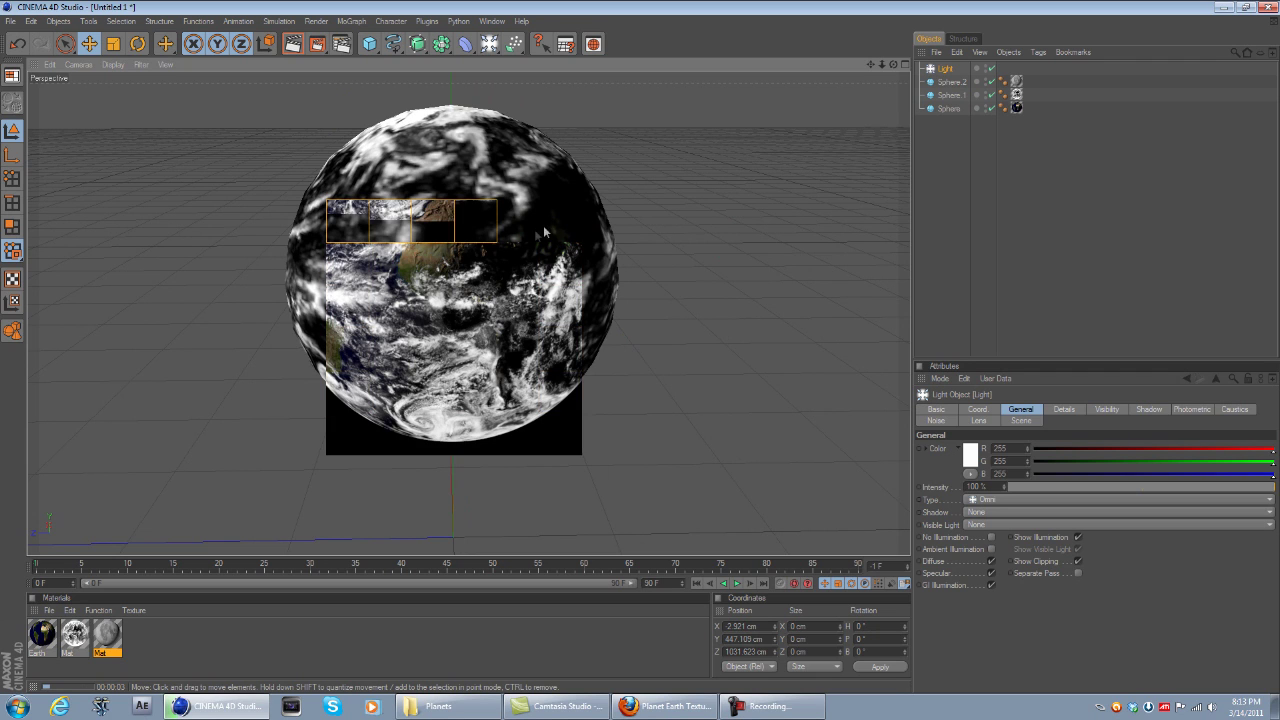
click(612, 195)
click(488, 301)
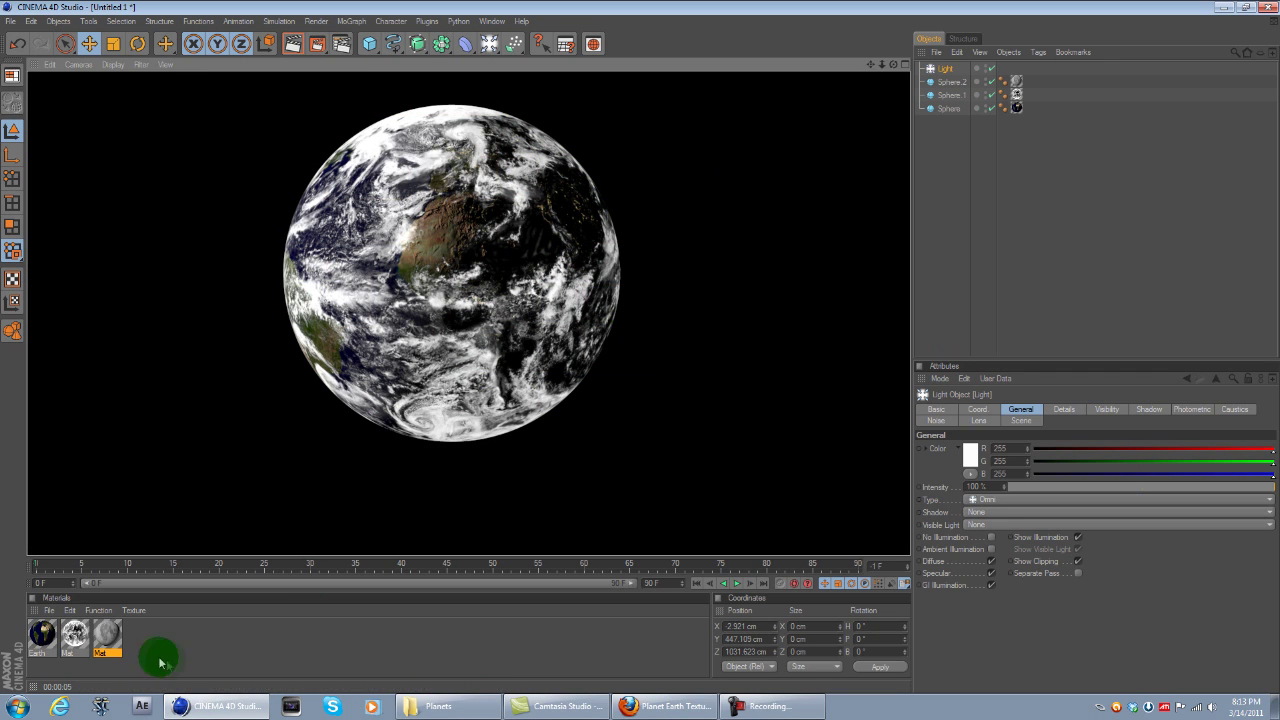
Step: Disable Luminance on the cloud material, close its editor, and render the viewport to check Earth's night side
double_click(75, 636)
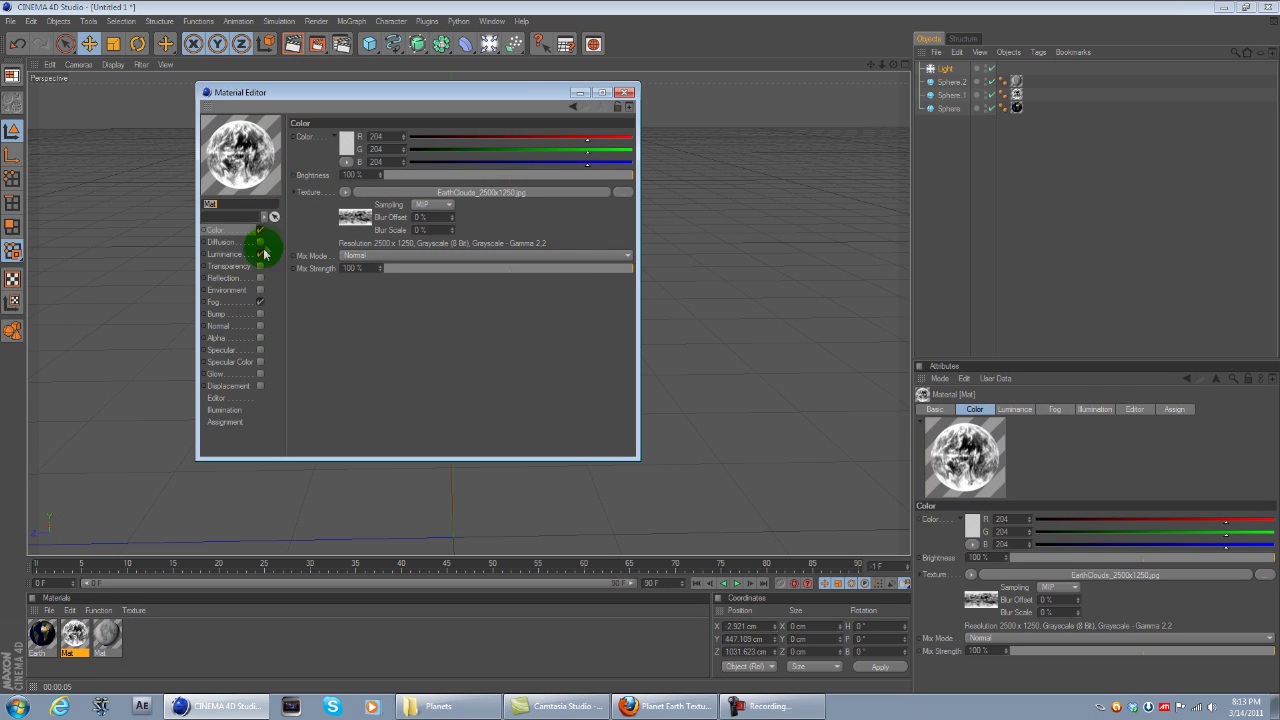
click(260, 254)
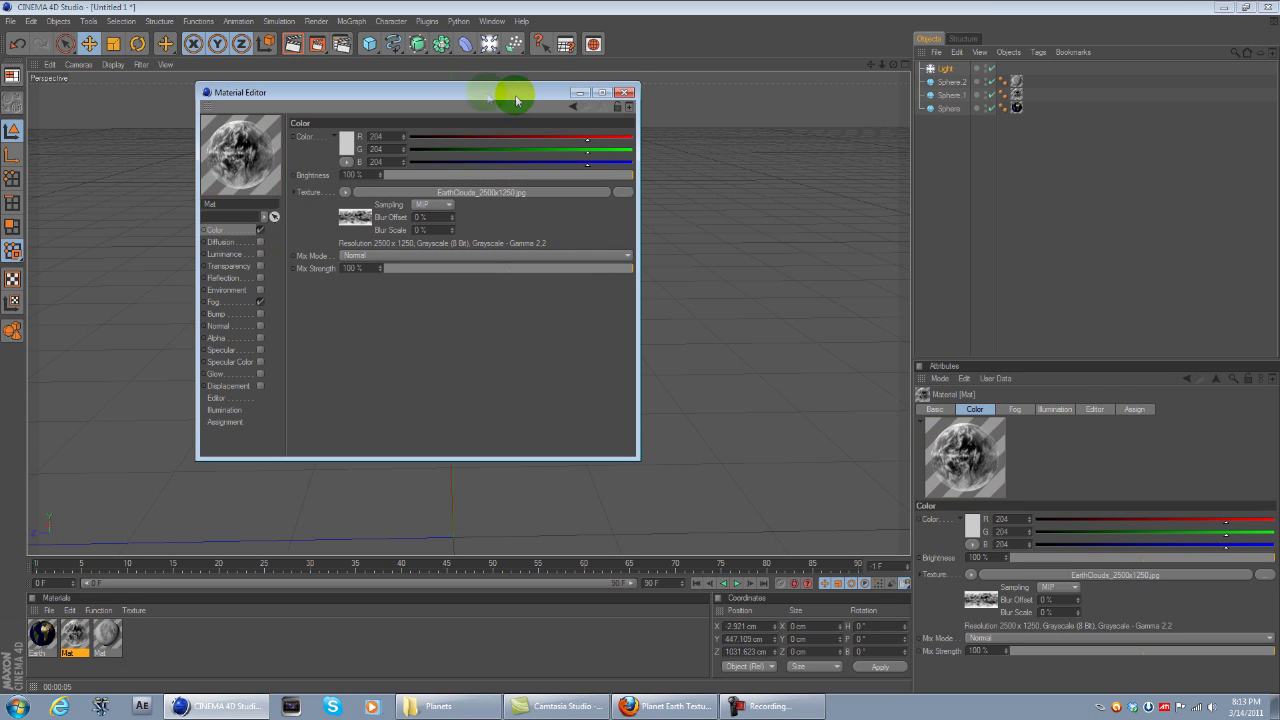
click(624, 92)
click(292, 43)
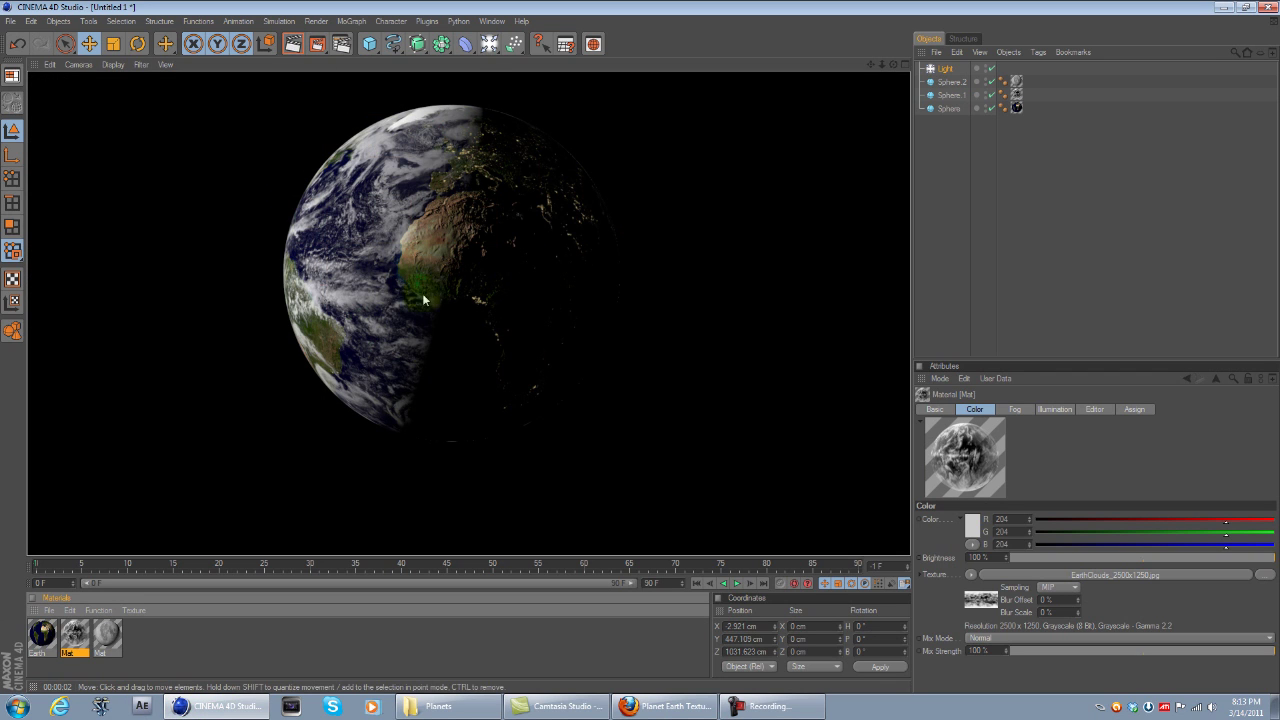
click(159, 303)
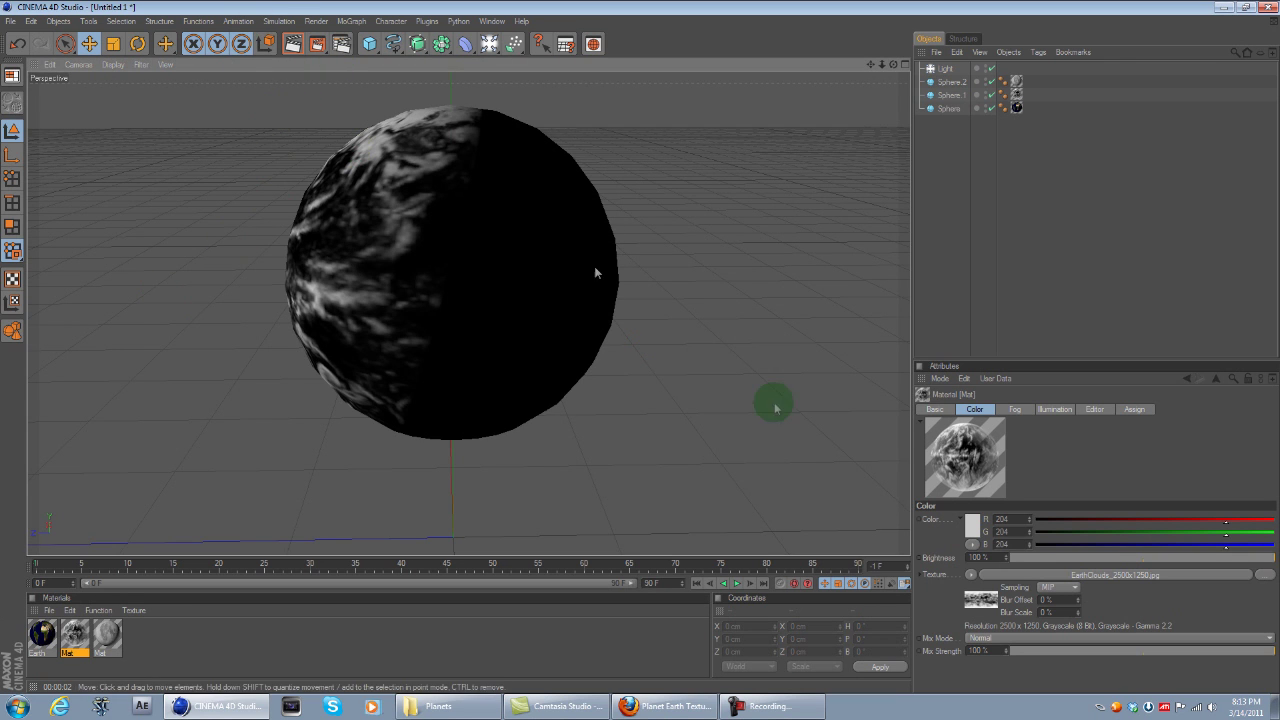
Step: Examine the overall arrangement of the light, Earth and moon from a distance in the viewport
scroll(460, 368, down, 10)
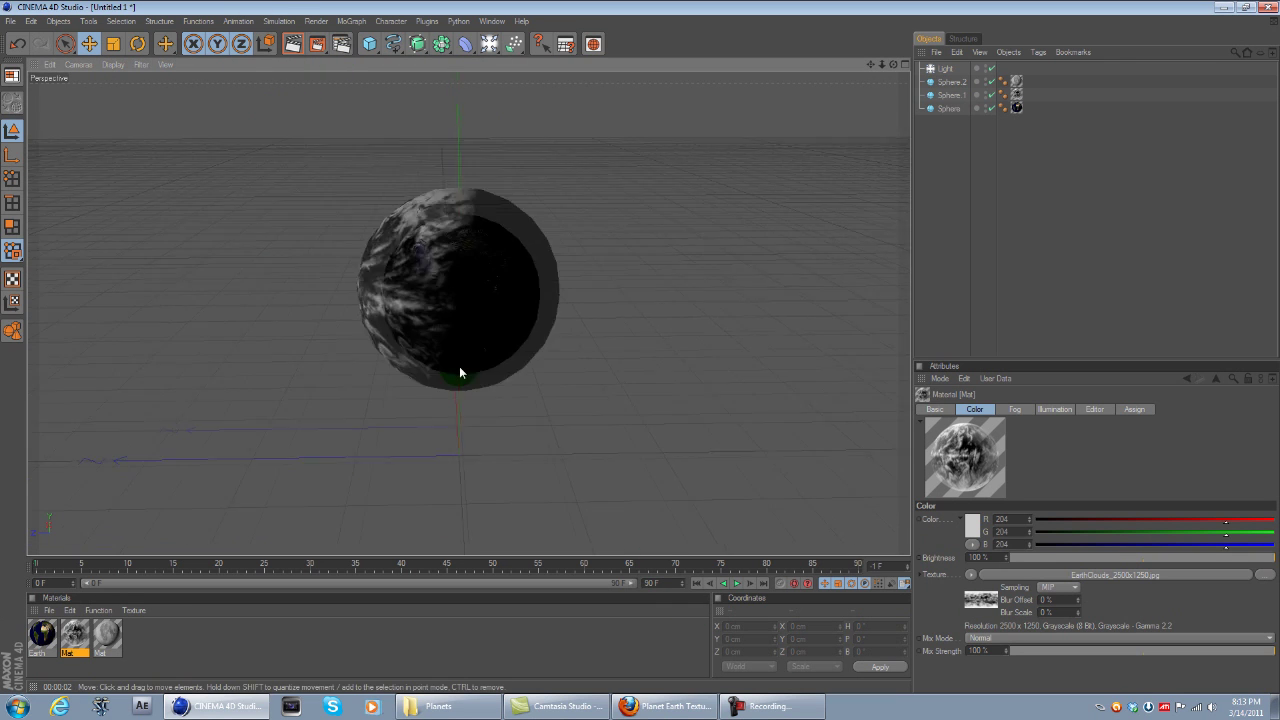
scroll(460, 369, down, 2)
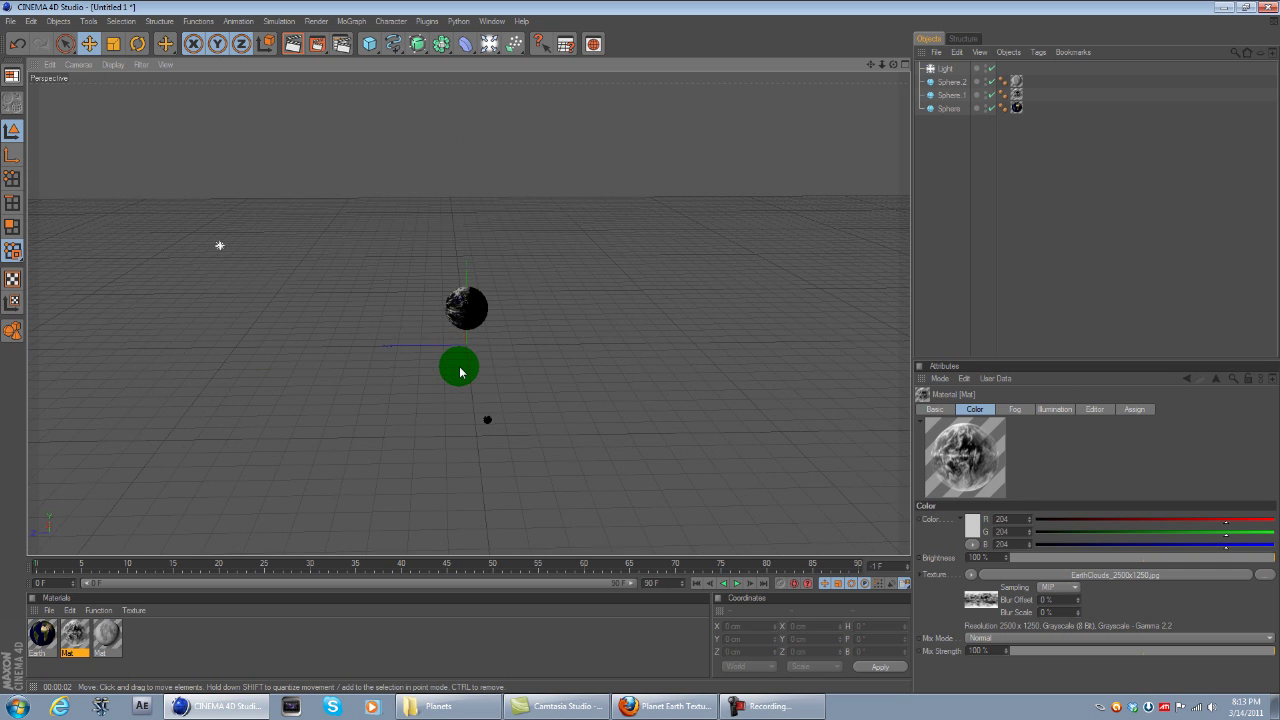
mouse_move(632, 421)
alt+mouse_down()
mouse_move(640, 346)
mouse_move(636, 419)
alt+mouse_up()
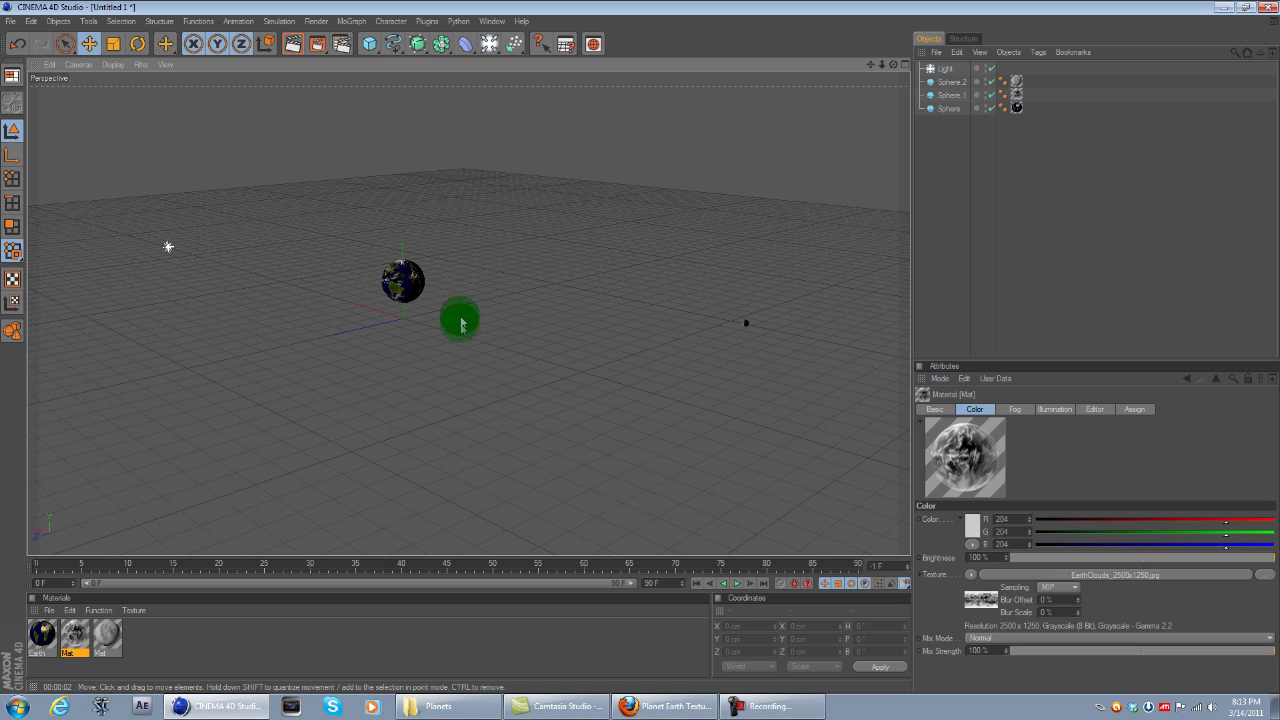
drag(708, 306, 640, 346)
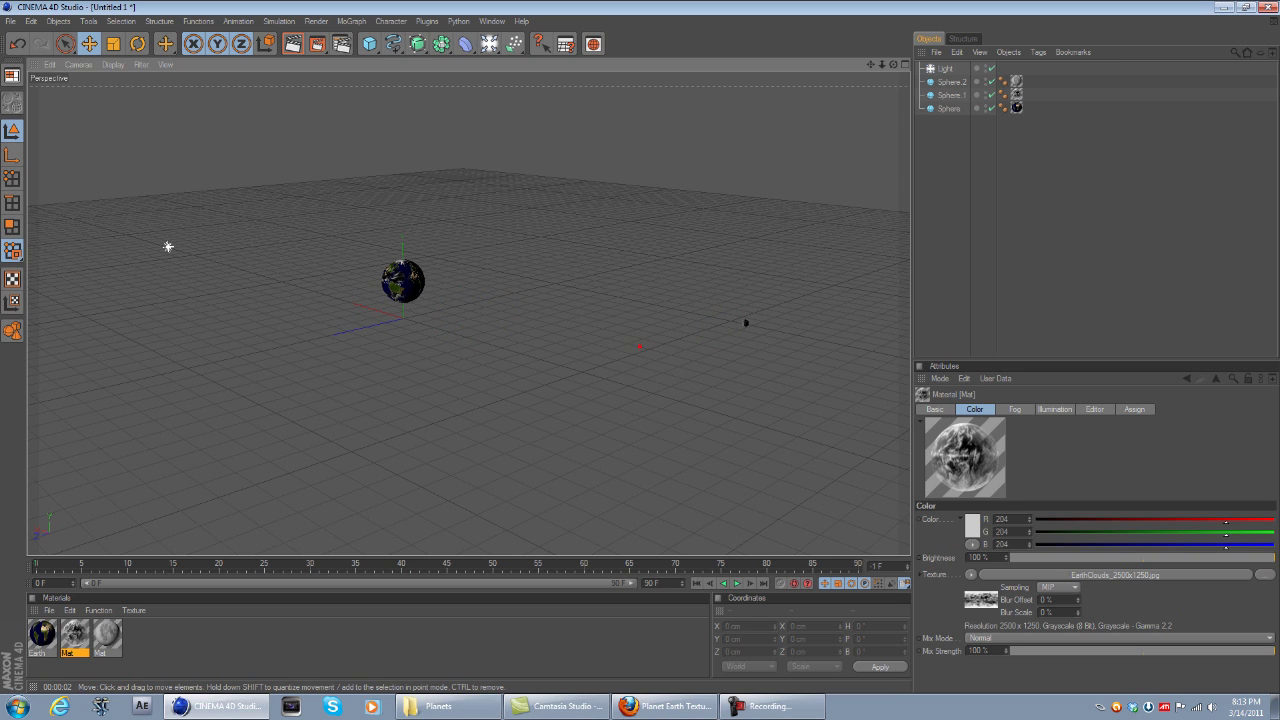
click(402, 282)
click(443, 270)
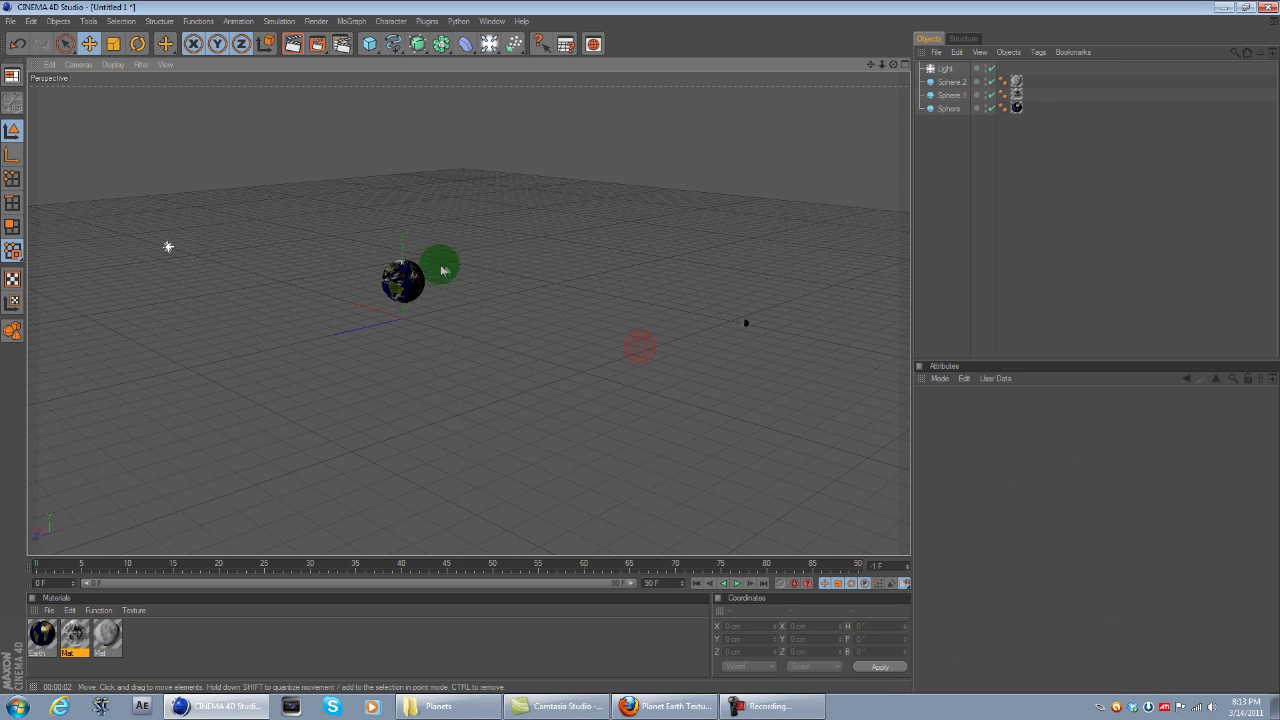
click(418, 276)
click(483, 249)
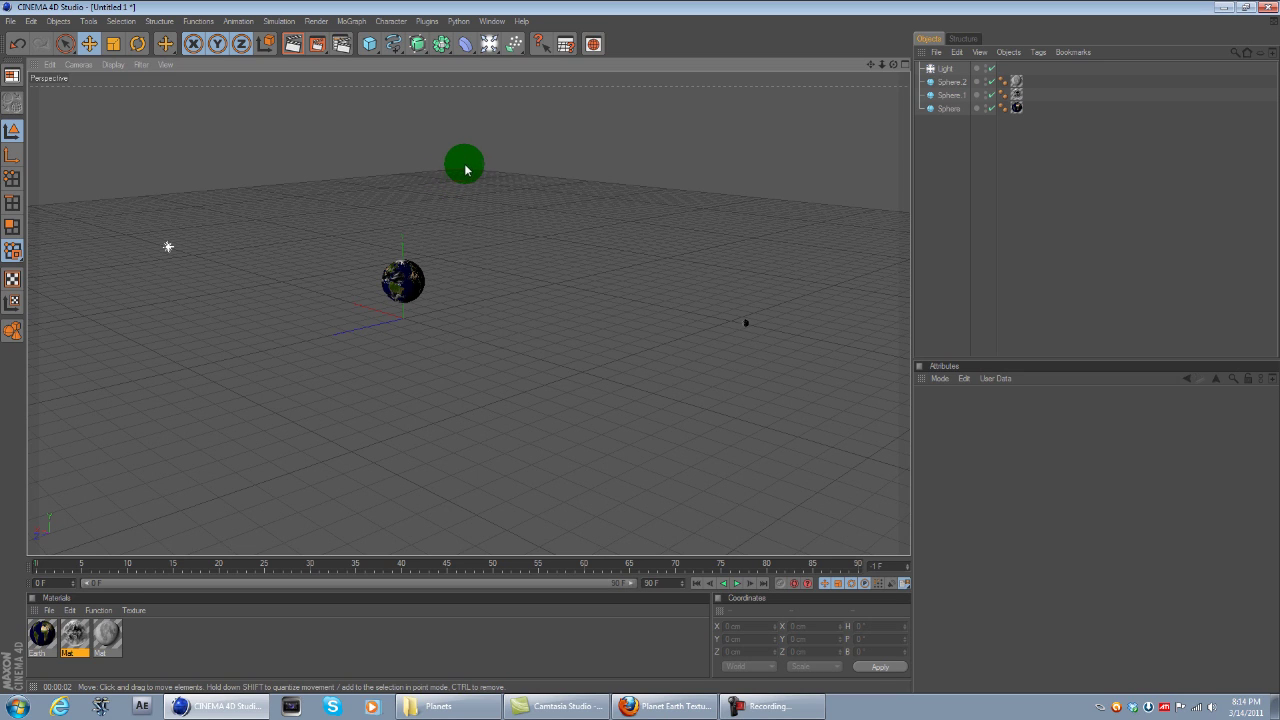
Step: Close Cinema 4D and the Planets folder window
click(1267, 9)
click(651, 403)
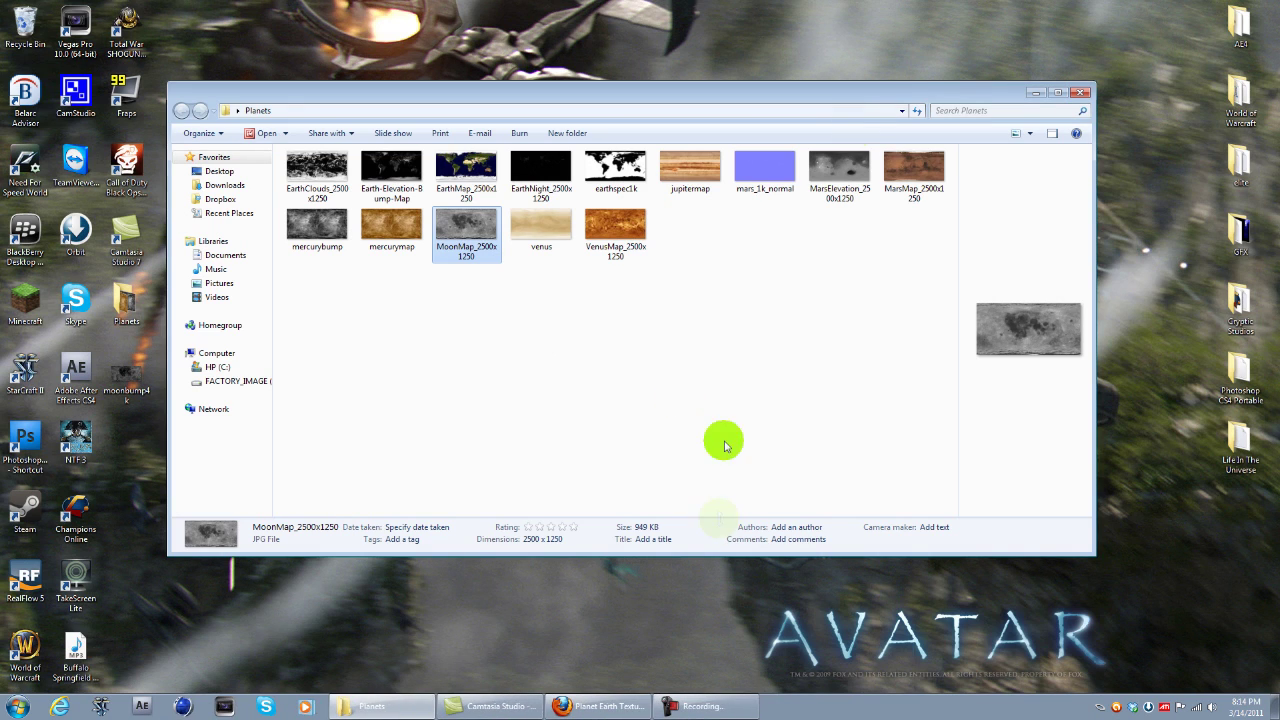
click(1078, 93)
click(598, 706)
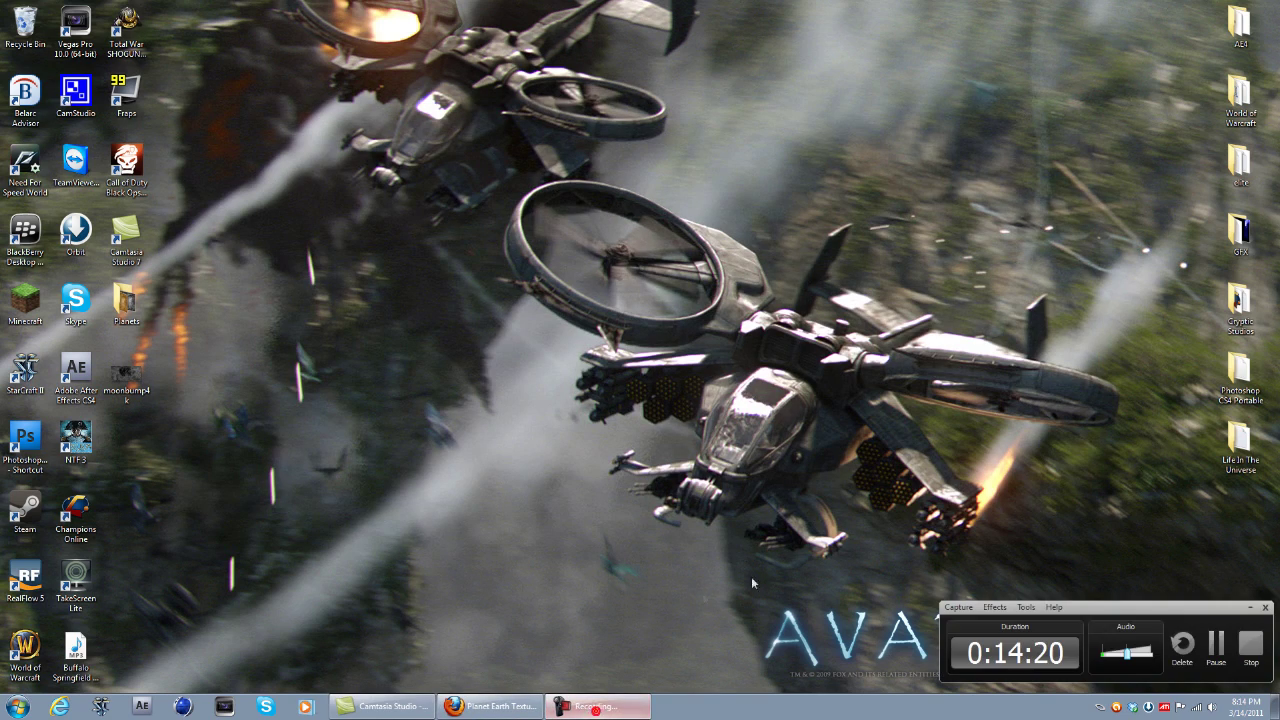